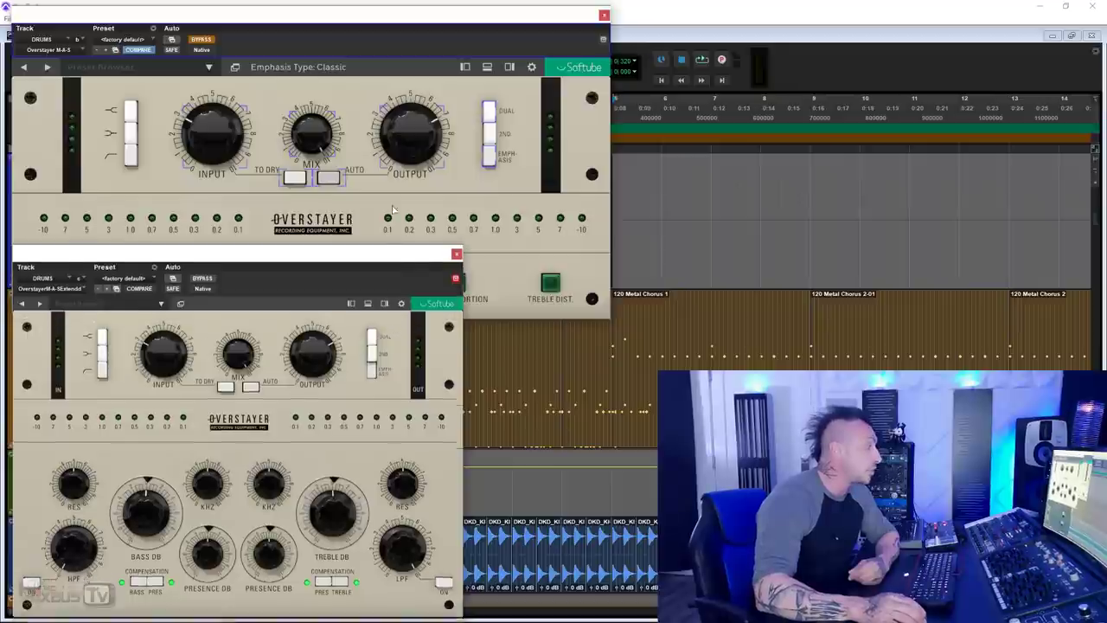
Step: Move the extended Overstayer M-A-S plugin window upward over the standard version and enlarge it
{"action": "left_click_drag", "start_coordinate": [260, 254], "coordinate": [268, 33]}
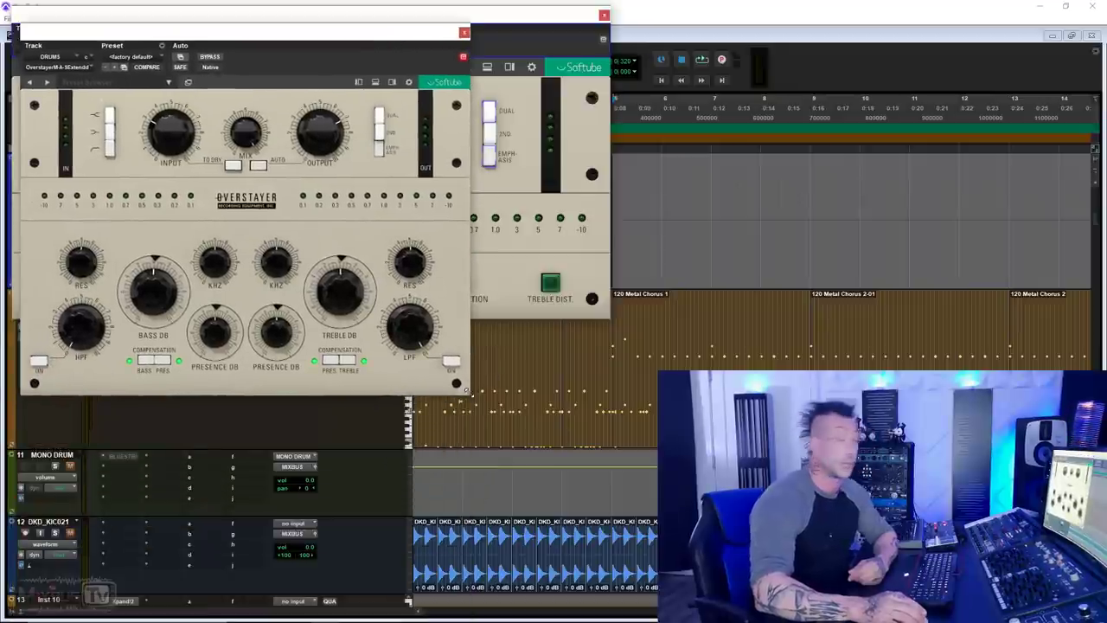
{"action": "left_click_drag", "start_coordinate": [466, 389], "coordinate": [619, 500]}
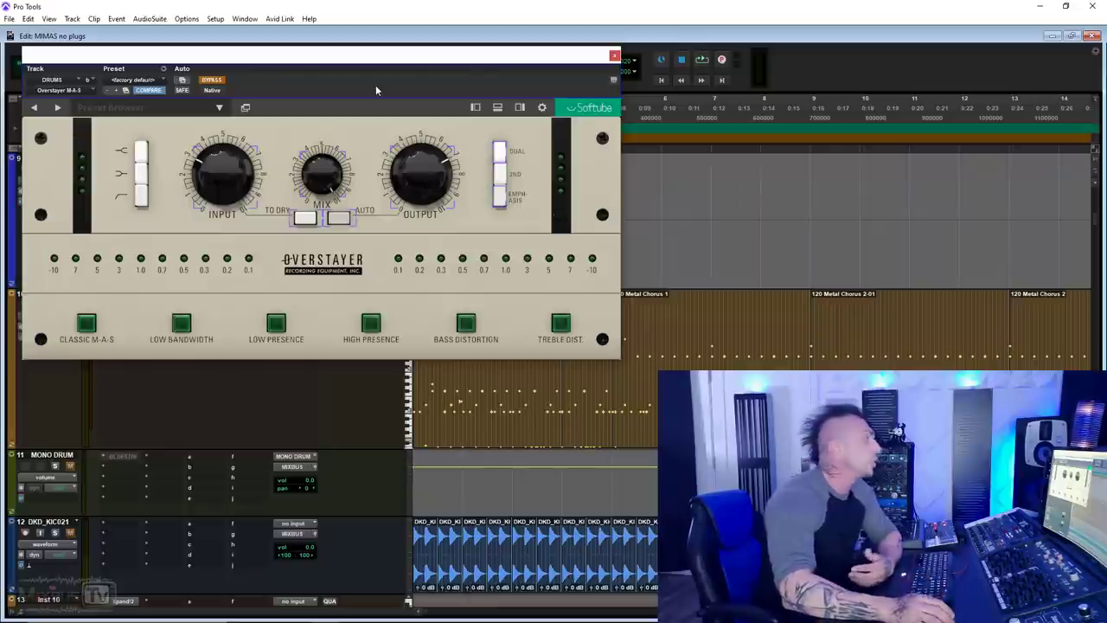
Step: Switch on the Low Cut filter in the standard Overstayer M-A-S plugin on the DRUMS track
{"action": "mouse_move", "coordinate": [236, 173]}
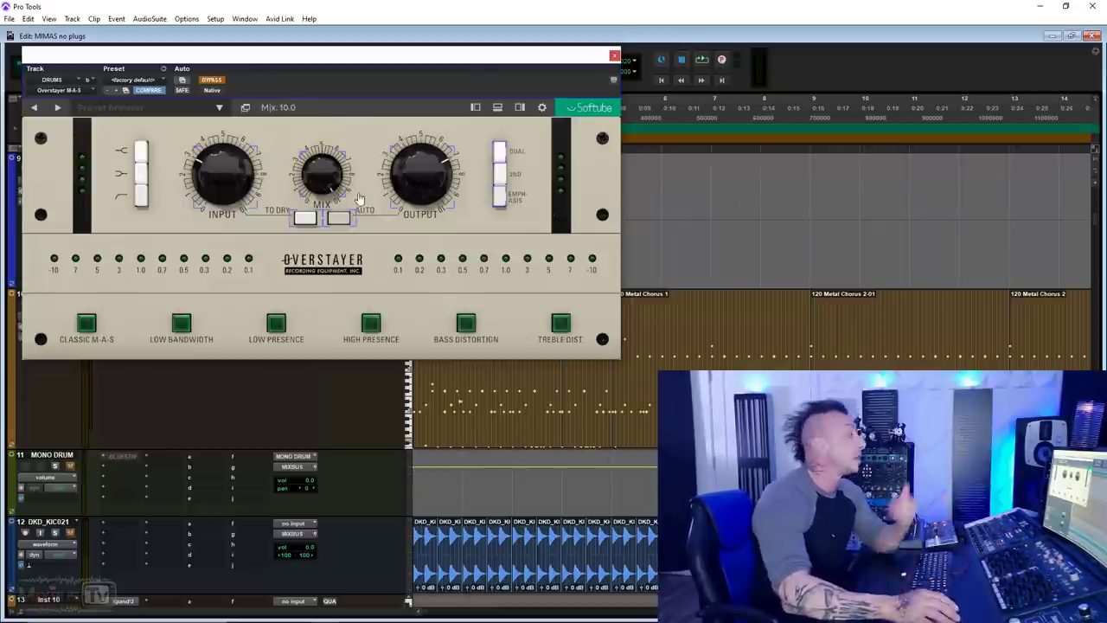
{"action": "mouse_move", "coordinate": [415, 169]}
{"action": "mouse_move", "coordinate": [324, 177]}
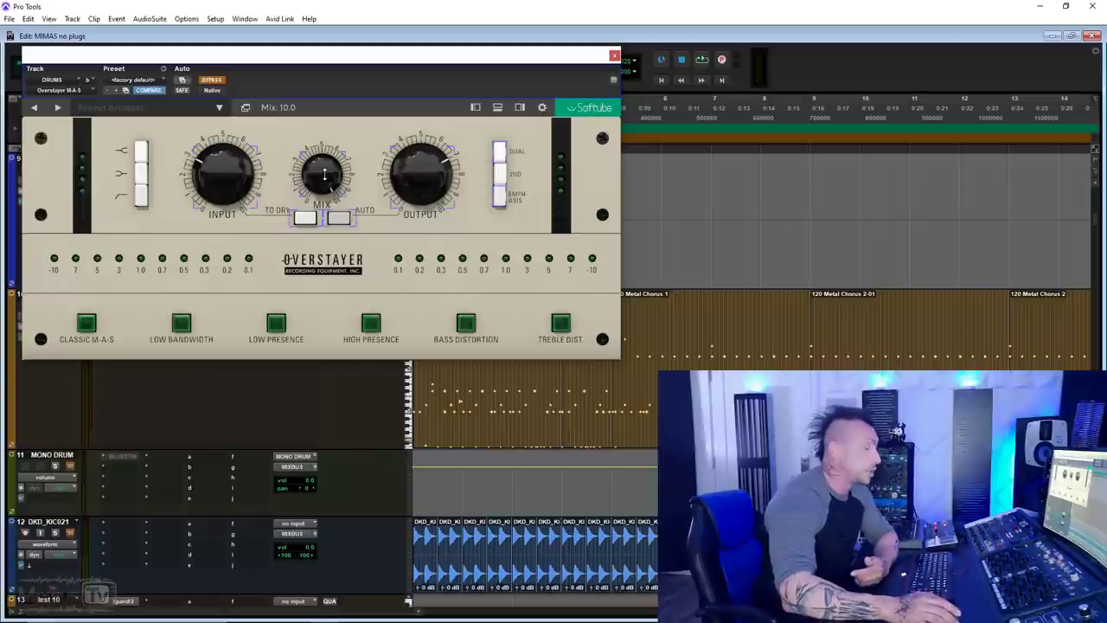
{"action": "mouse_move", "coordinate": [342, 222]}
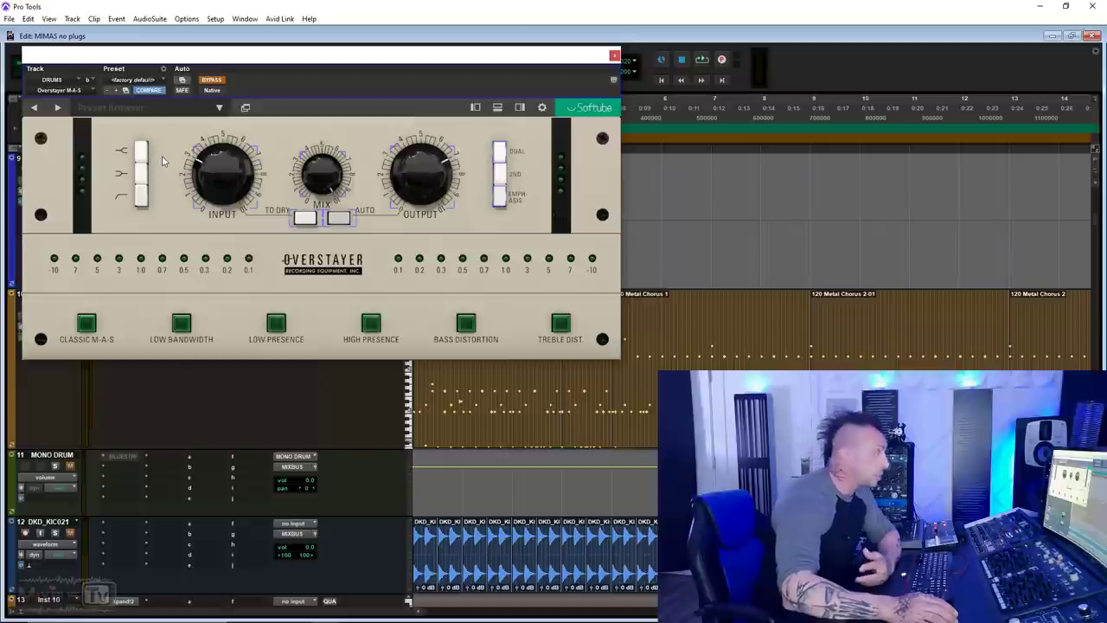
{"action": "mouse_move", "coordinate": [143, 208]}
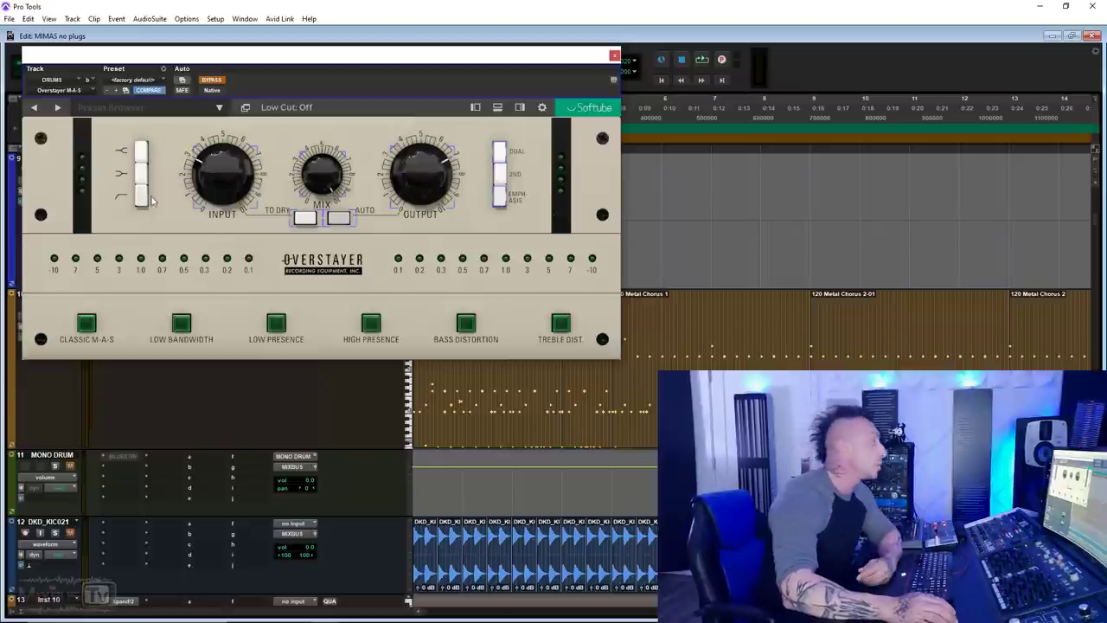
{"action": "mouse_move", "coordinate": [149, 165]}
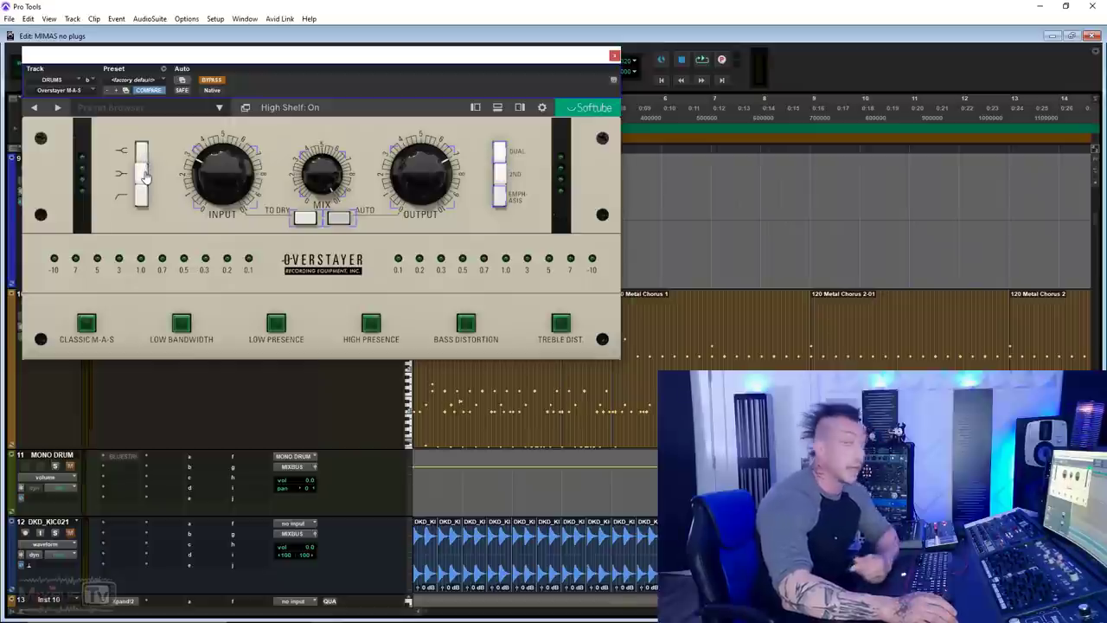
{"action": "left_click", "coordinate": [143, 201]}
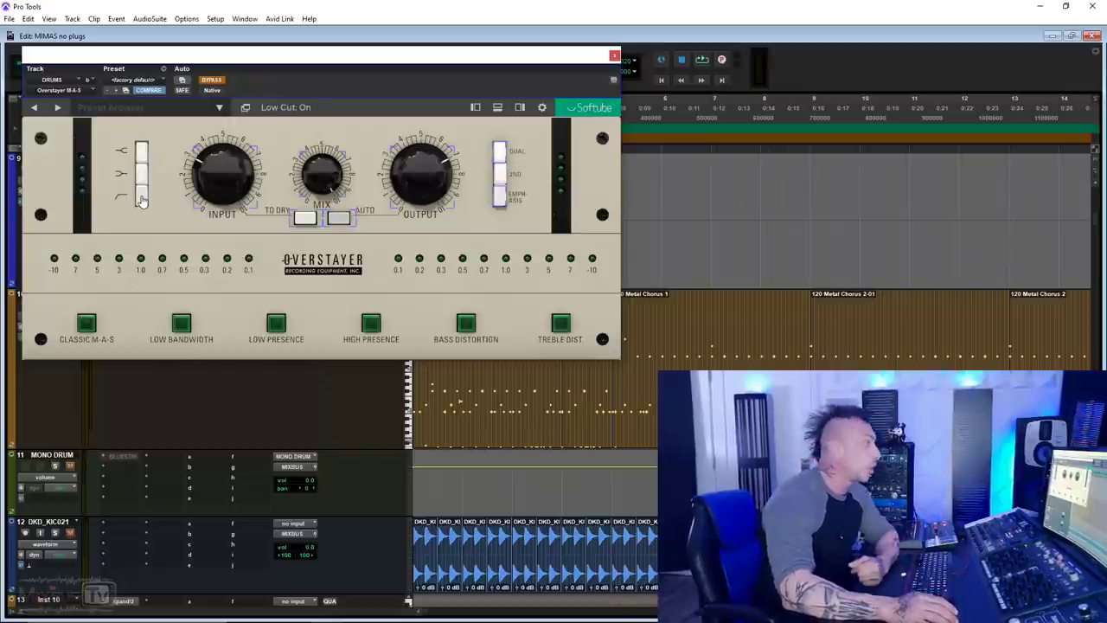
Step: Toggle the Dual switch back and forth and turn on Emphasis in the Overstayer M-A-S plugin
{"action": "left_click", "coordinate": [500, 153]}
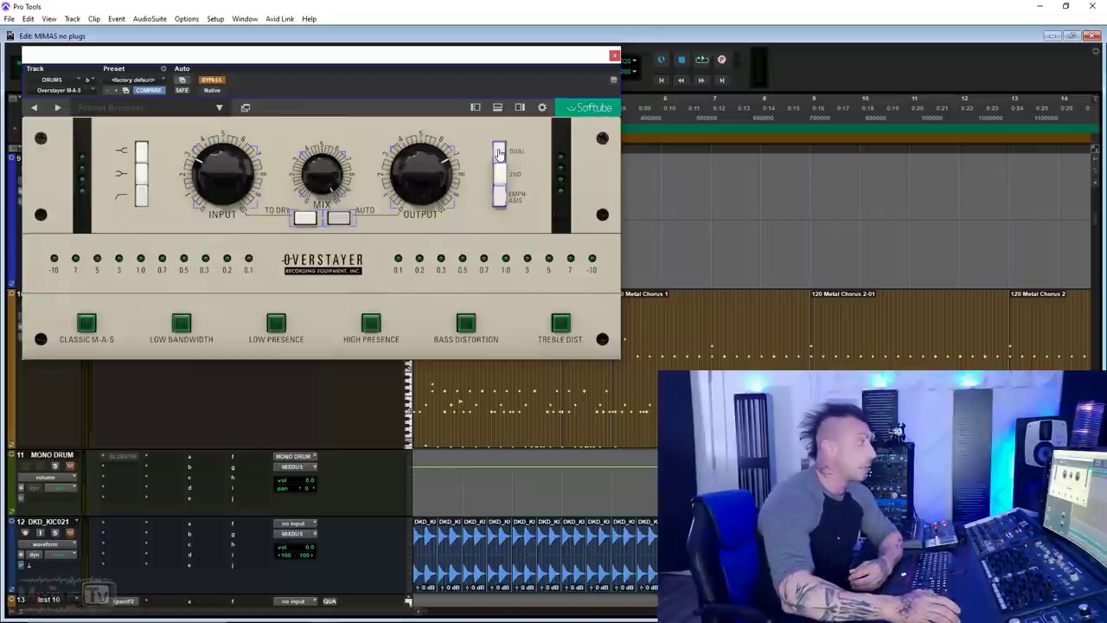
{"action": "left_click", "coordinate": [500, 153]}
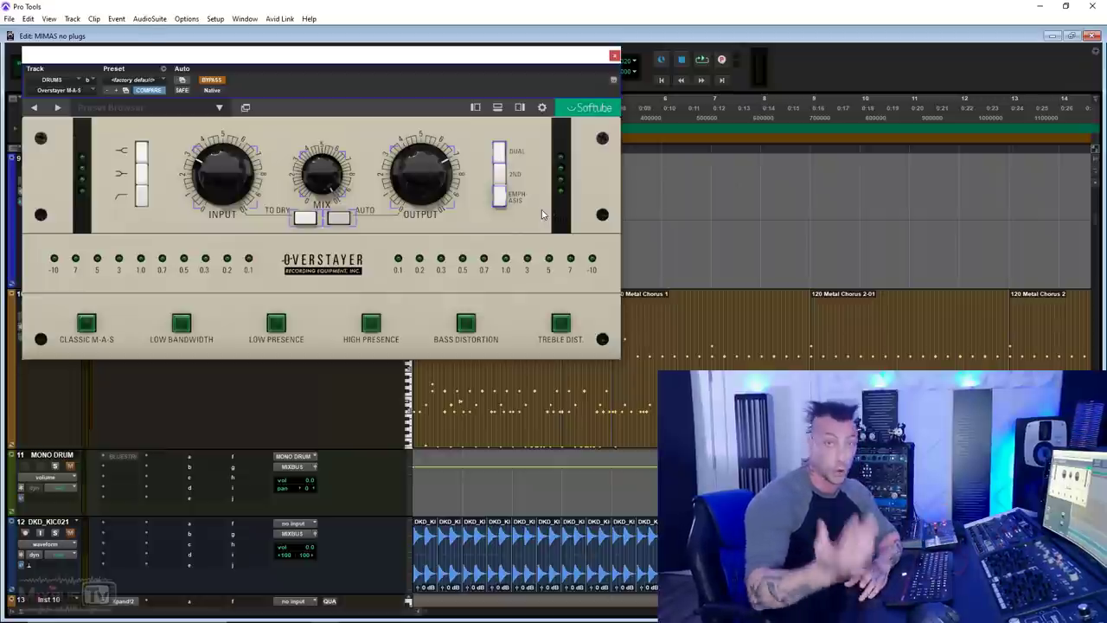
{"action": "left_click", "coordinate": [498, 203]}
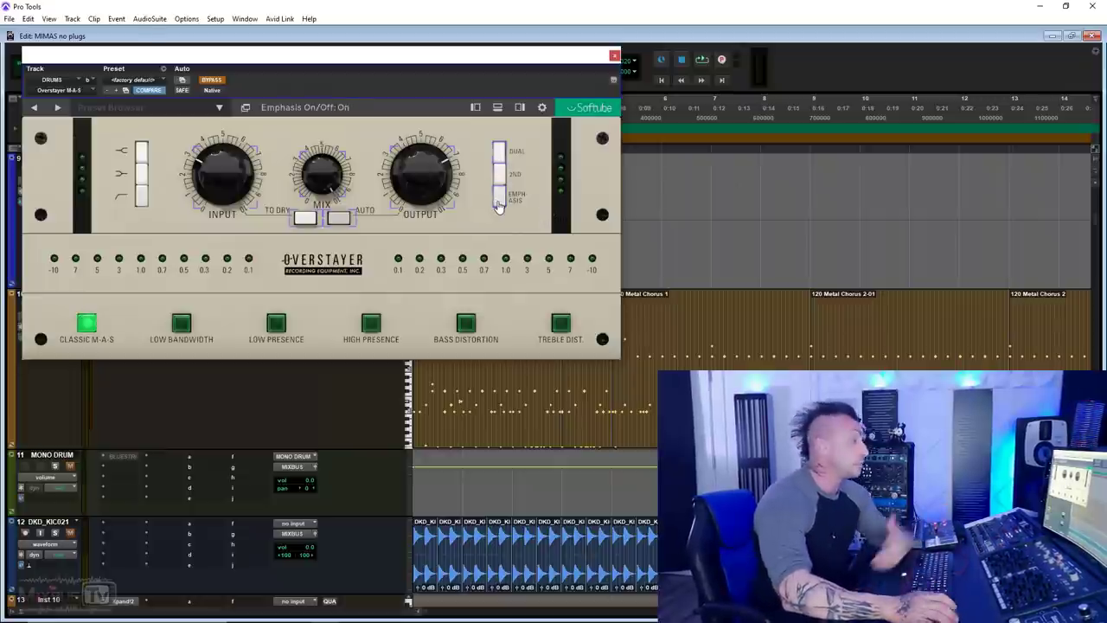
{"action": "left_click", "coordinate": [499, 201]}
{"action": "left_click", "coordinate": [501, 201]}
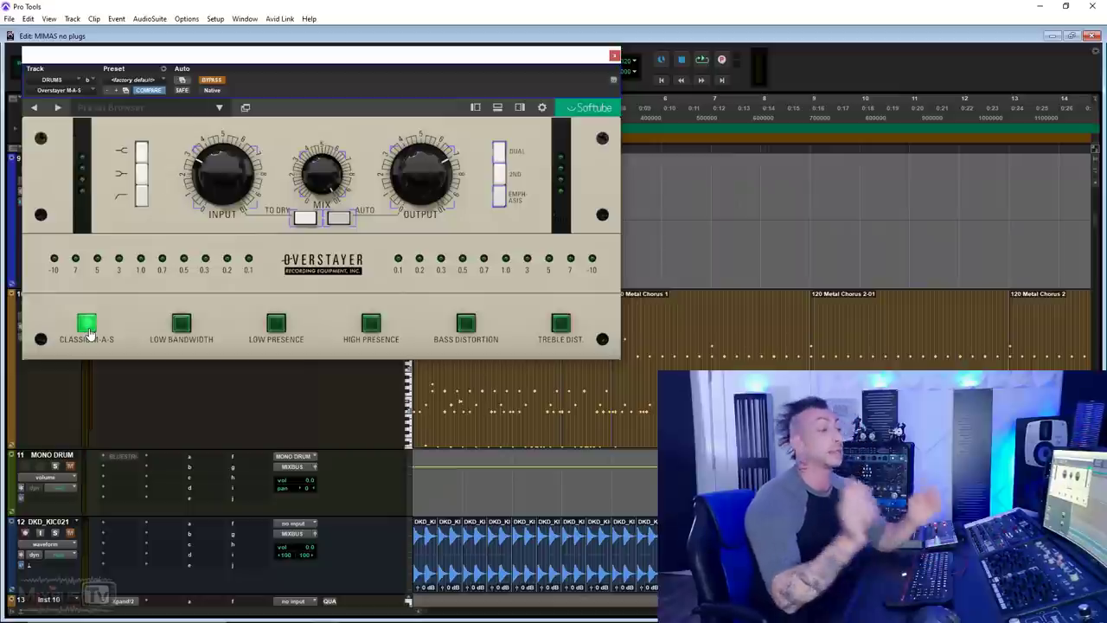
Step: Cycle the emphasis type through Low Bandwidth, Low Presence, High Presence, Bass Distortion and Treble Distortion
{"action": "left_click", "coordinate": [183, 330]}
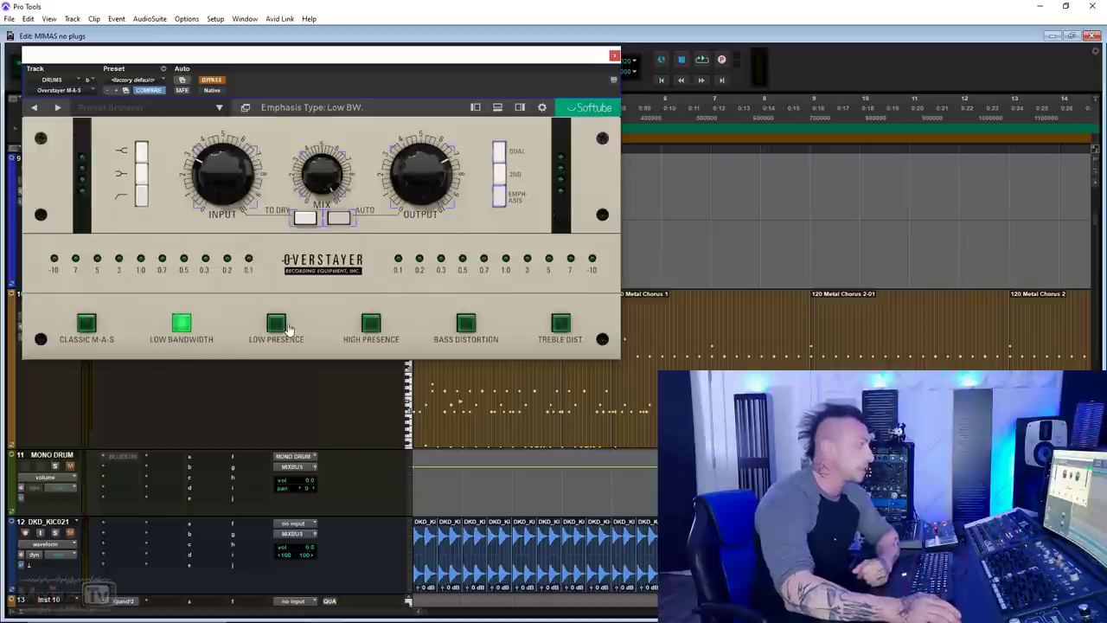
{"action": "left_click", "coordinate": [278, 325]}
{"action": "left_click", "coordinate": [372, 327]}
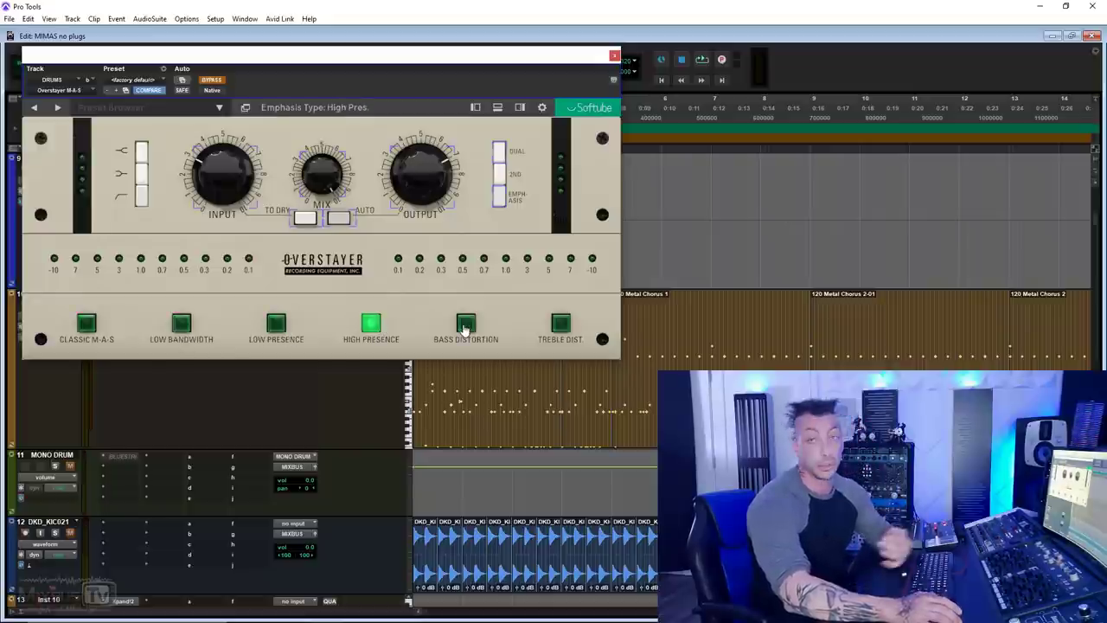
{"action": "left_click", "coordinate": [465, 327]}
{"action": "left_click", "coordinate": [559, 325]}
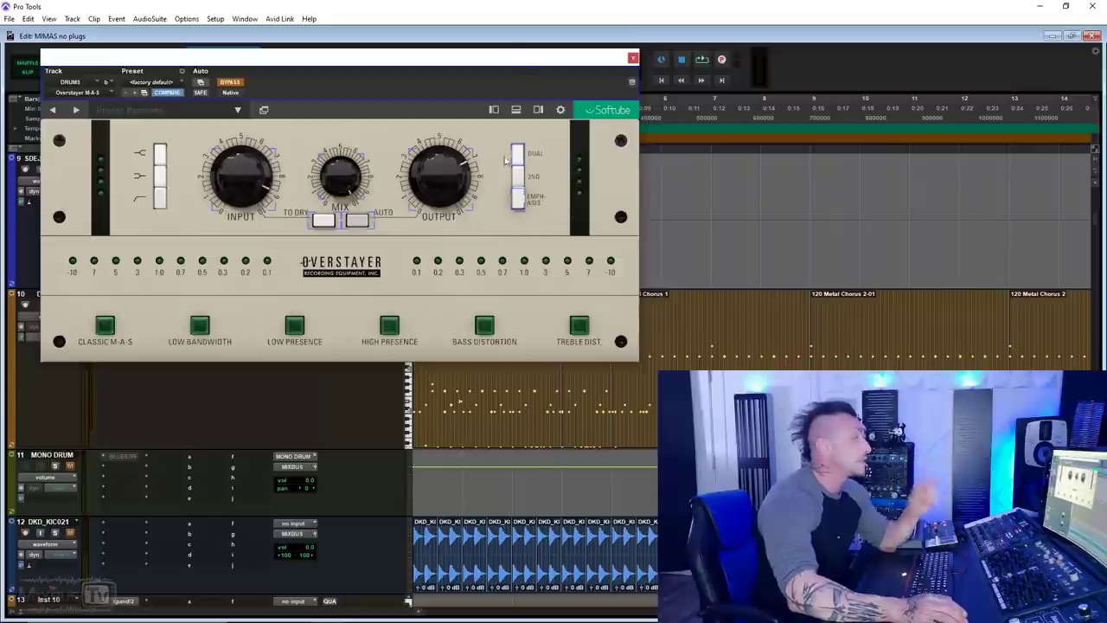
Step: Reposition the plugin window and show its input meter, output meter and lower settings sections
{"action": "left_click_drag", "start_coordinate": [484, 63], "coordinate": [553, 61]}
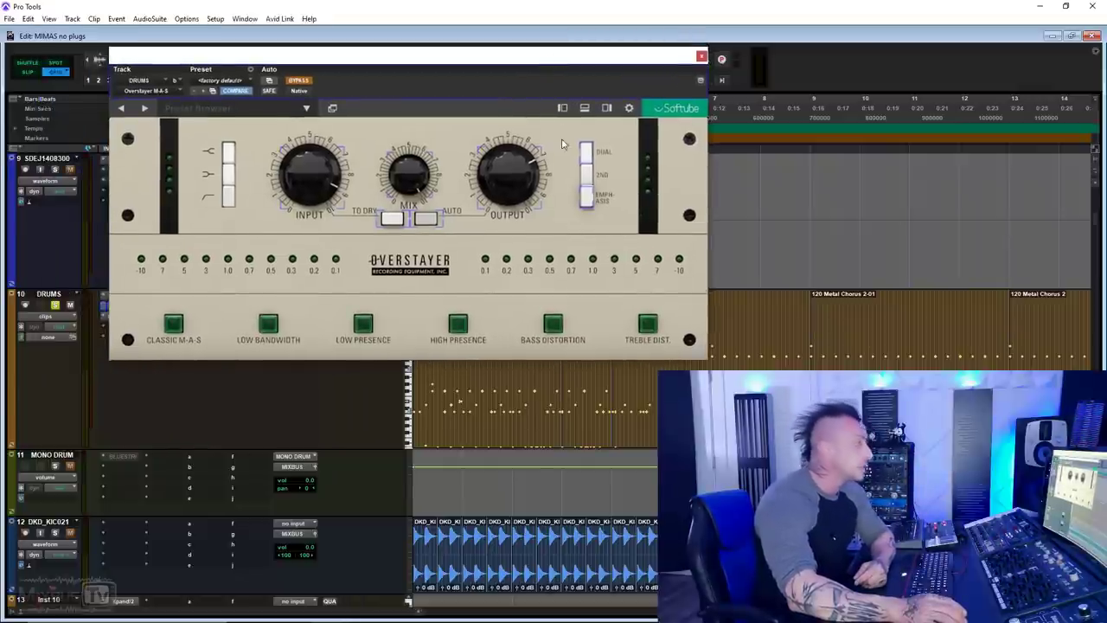
{"action": "left_click", "coordinate": [563, 109]}
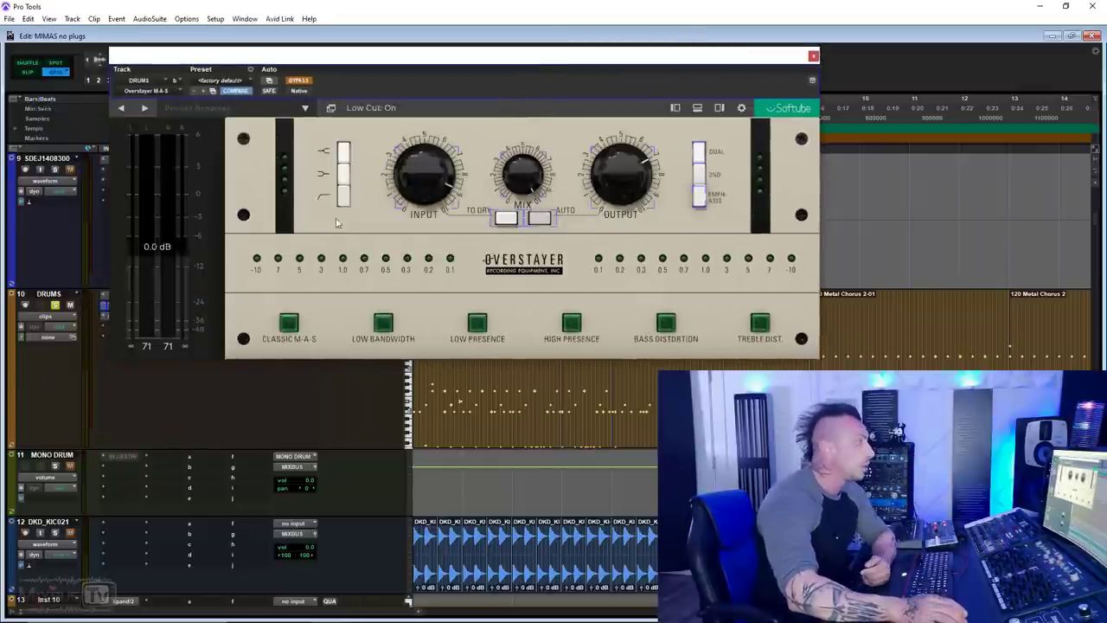
{"action": "left_click", "coordinate": [673, 108]}
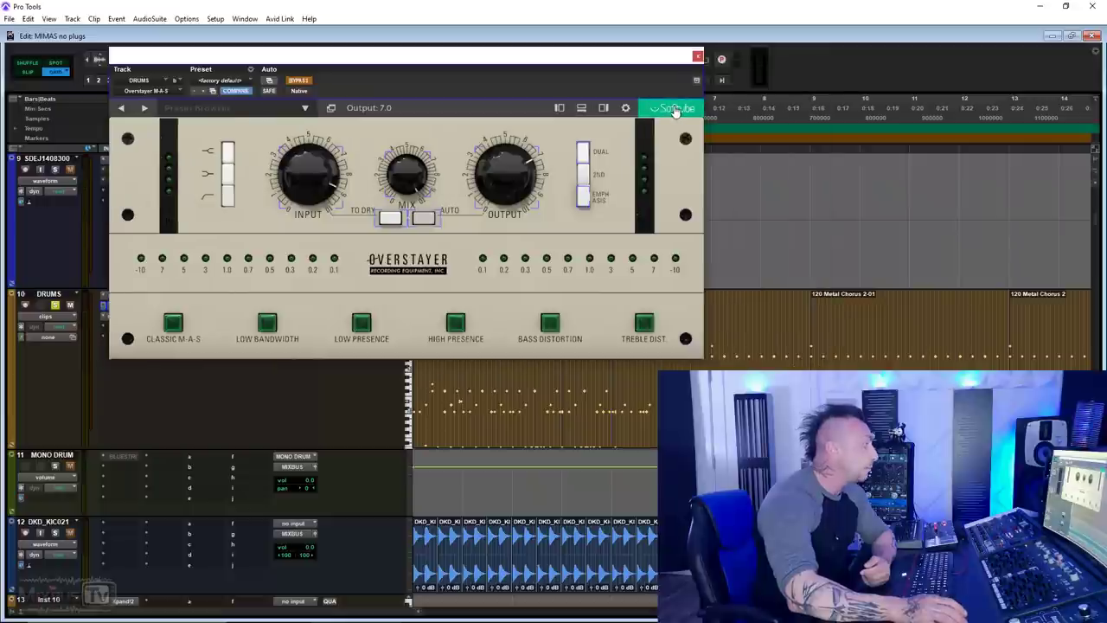
{"action": "left_click", "coordinate": [562, 109]}
{"action": "mouse_move", "coordinate": [159, 235]}
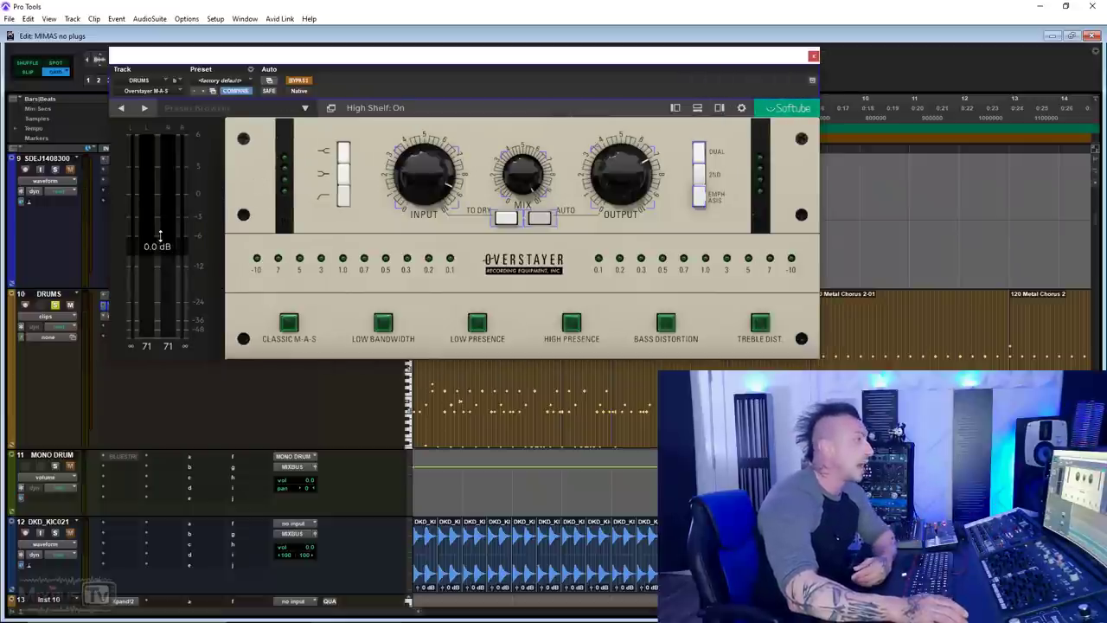
{"action": "left_click", "coordinate": [719, 107]}
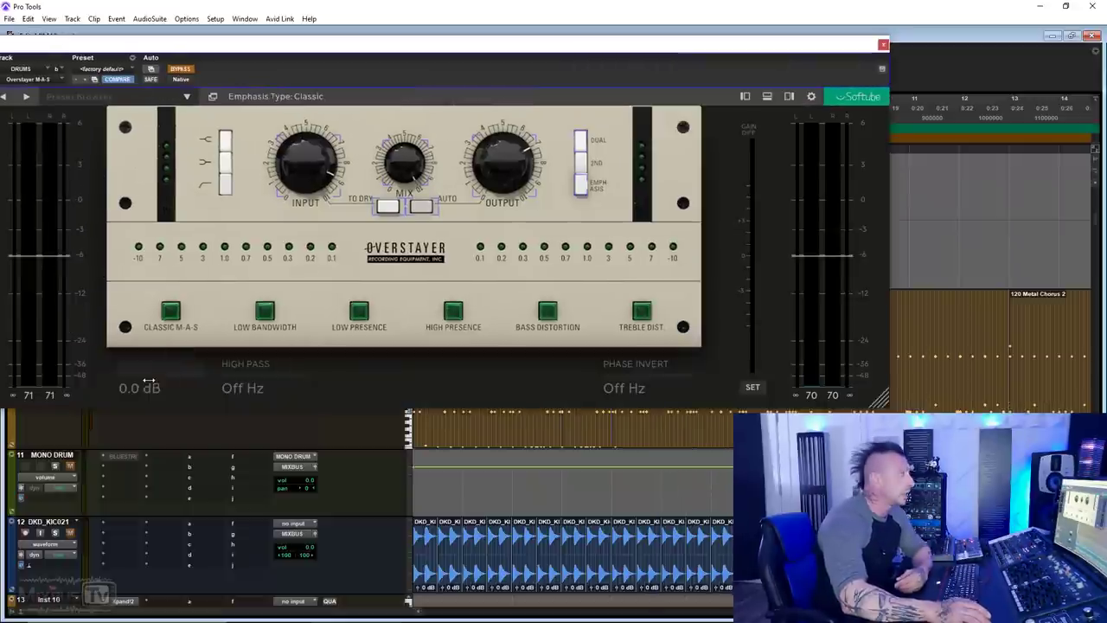
{"action": "left_click", "coordinate": [767, 96]}
{"action": "left_click", "coordinate": [768, 96]}
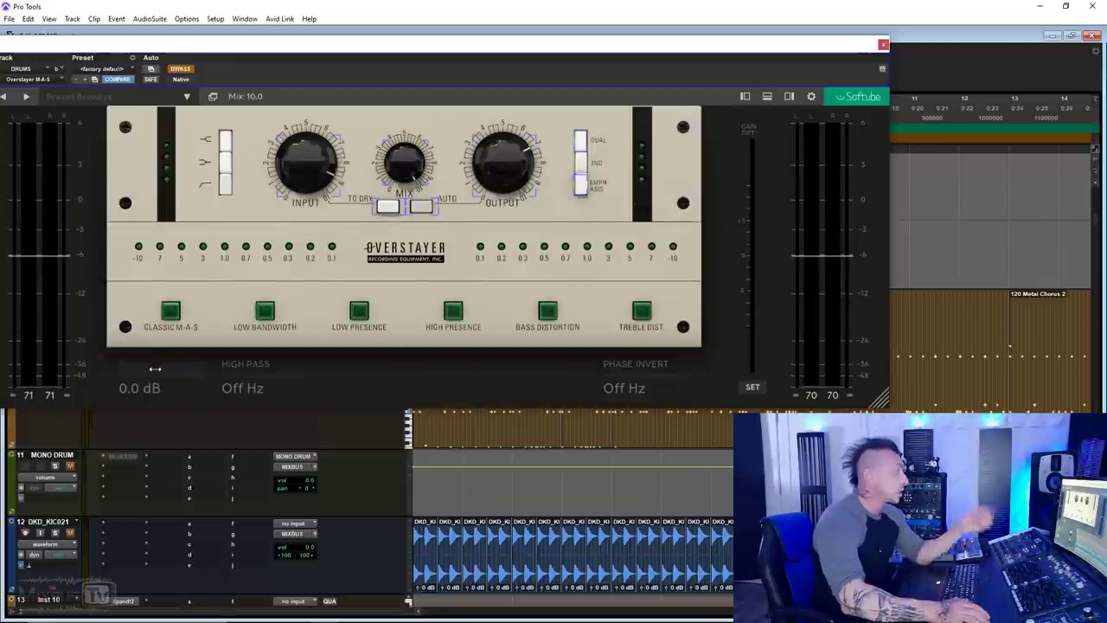
Step: Set the plugin's headroom to 15.3 dB and try adjusting the Phase Invert frequency
{"action": "left_click_drag", "start_coordinate": [155, 369], "coordinate": [186, 366]}
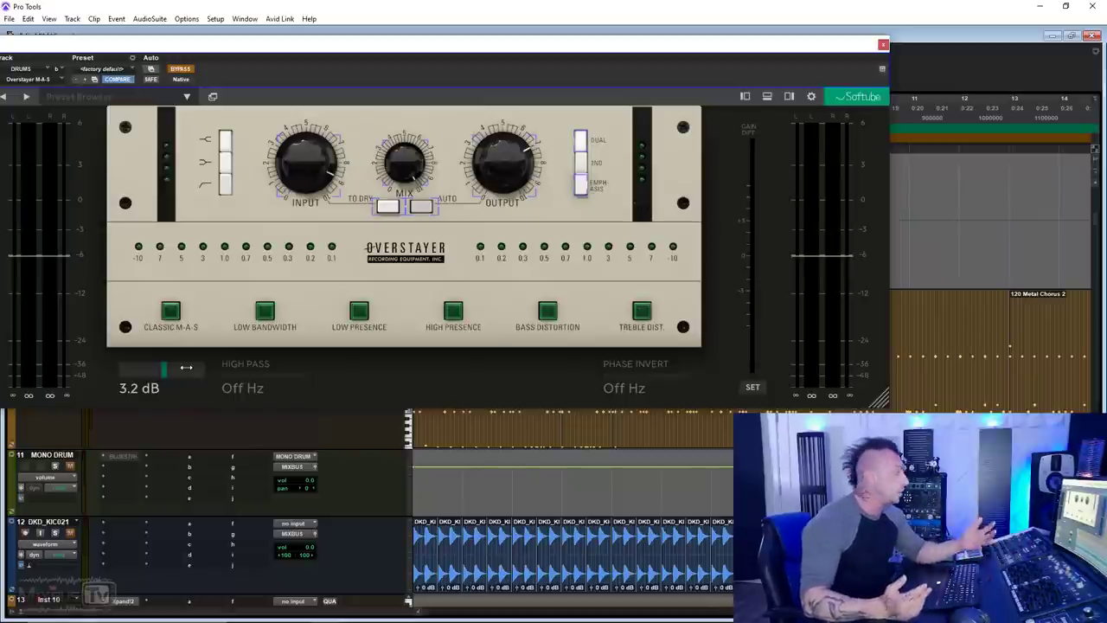
{"action": "left_click_drag", "start_coordinate": [186, 368], "coordinate": [197, 407]}
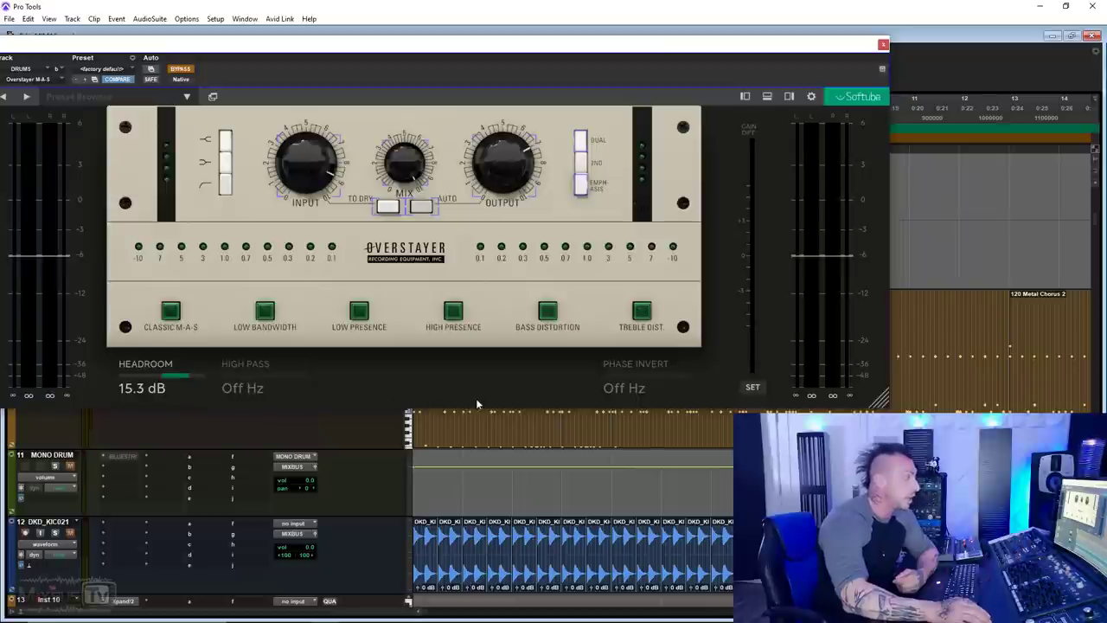
{"action": "left_click_drag", "start_coordinate": [610, 370], "coordinate": [638, 373]}
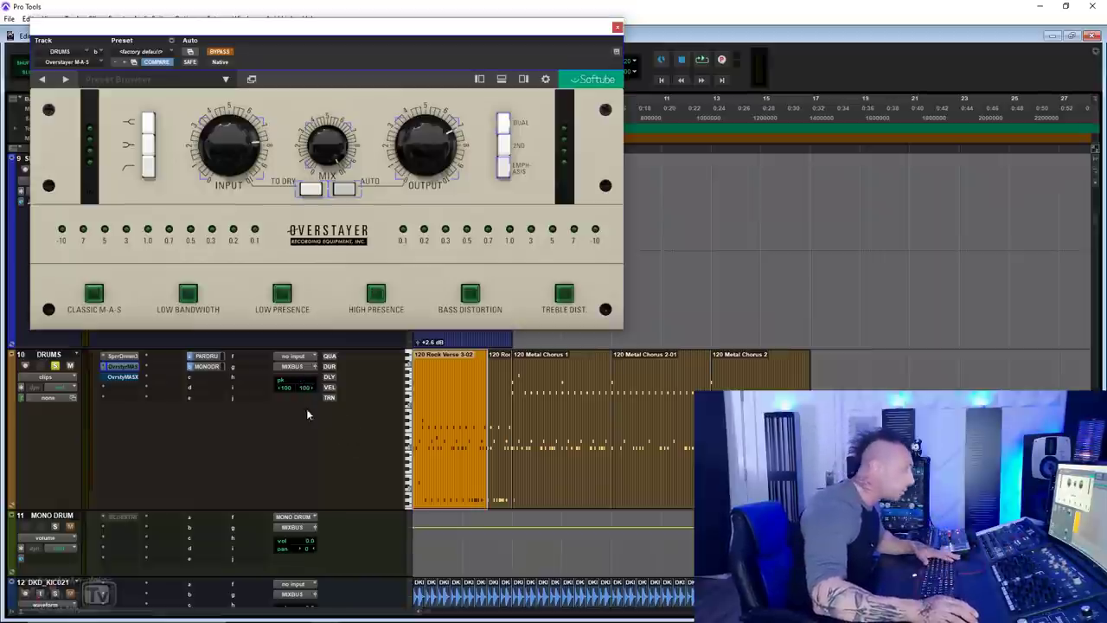
Step: Play the selected drum section with the plugin bypassed, take it out of bypass, and play the section again
{"action": "key", "text": "space"}
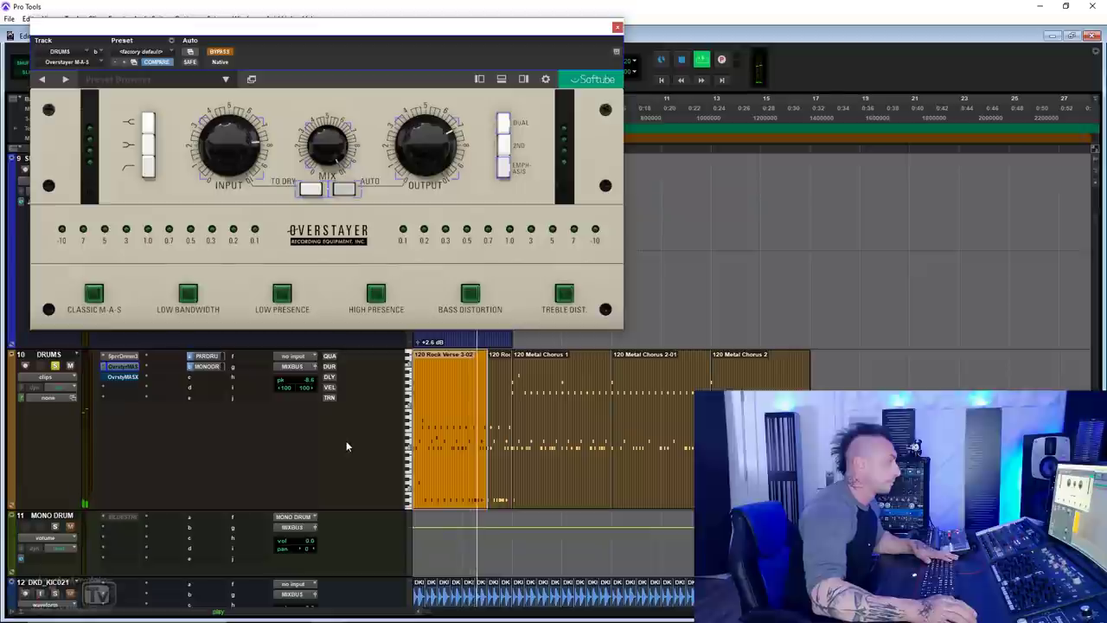
{"action": "key", "text": "space"}
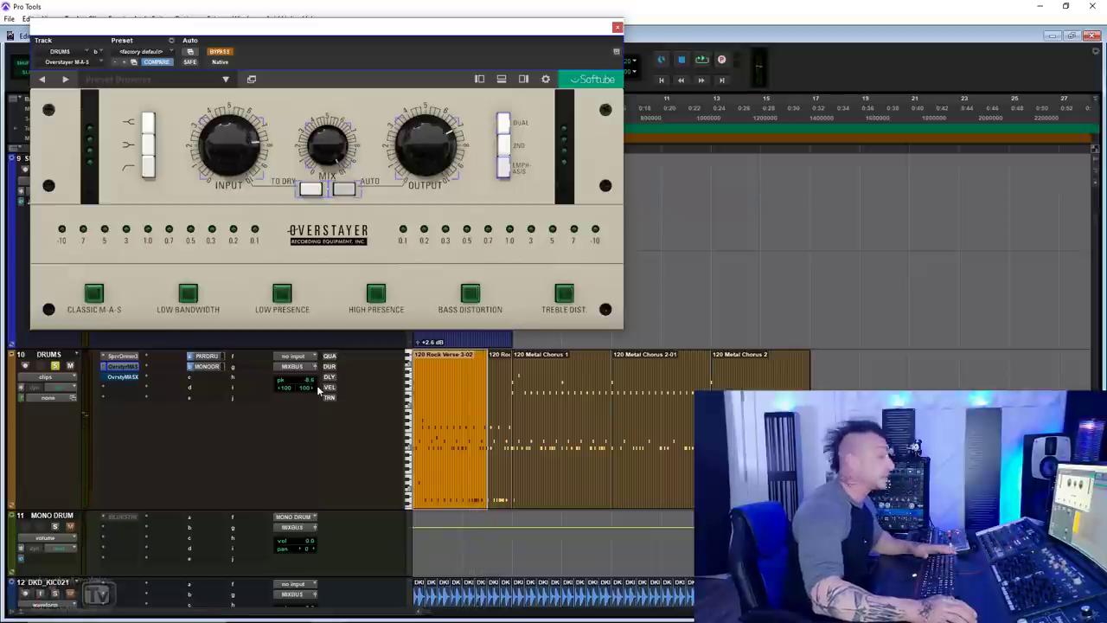
{"action": "left_click", "coordinate": [227, 53]}
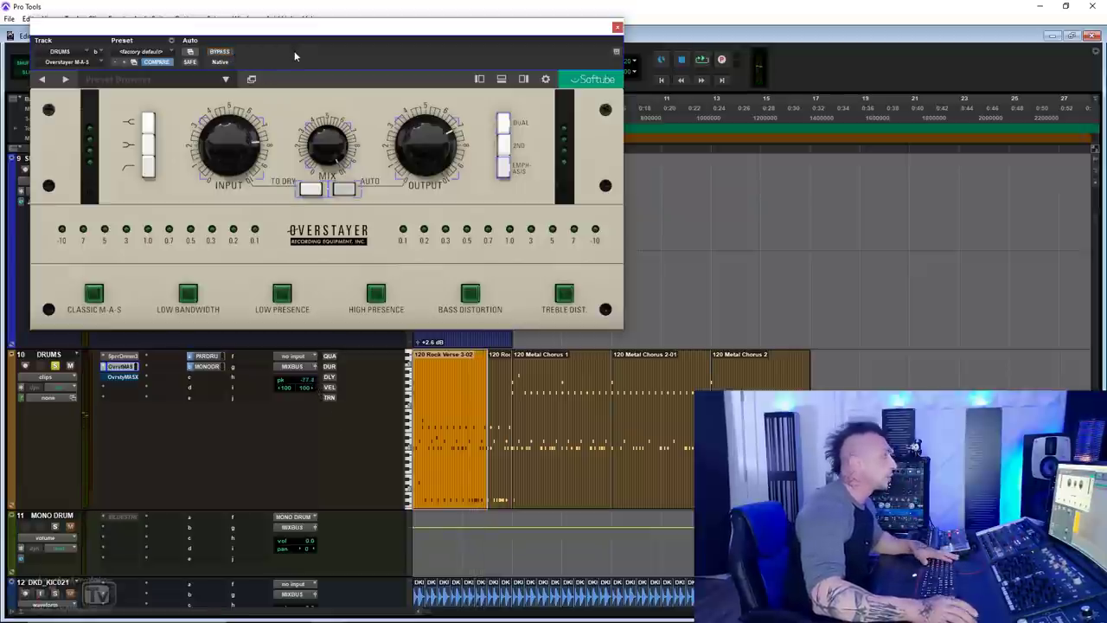
{"action": "key", "text": "space"}
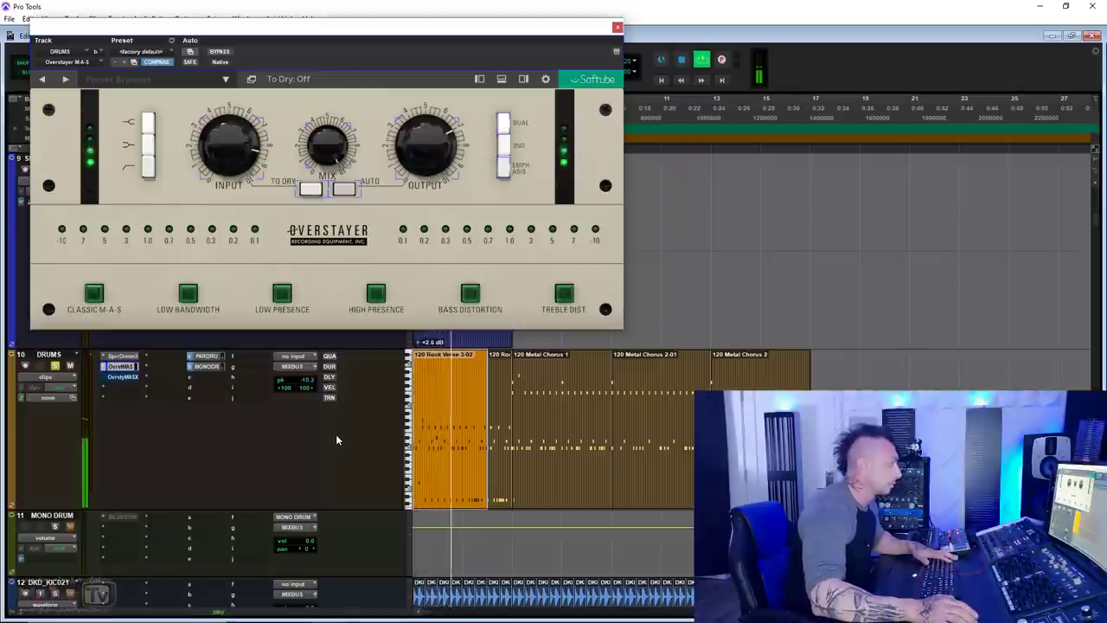
{"action": "key", "text": "space"}
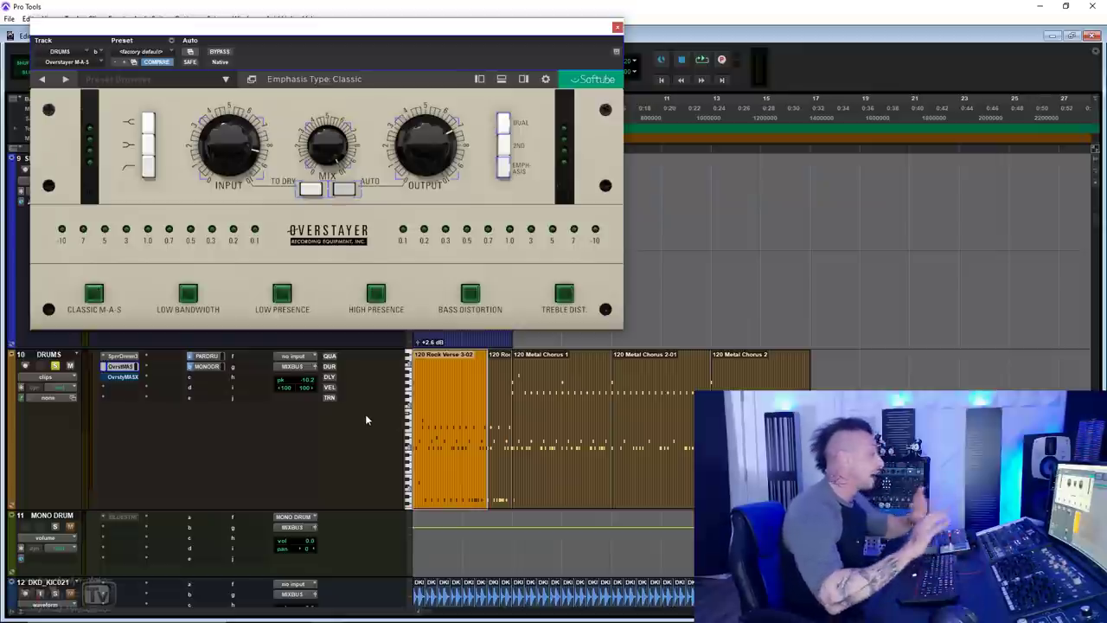
Step: While the drums play, raise the Input level and switch on 2nd, High Shelf and Low Shelf
{"action": "key", "text": "space"}
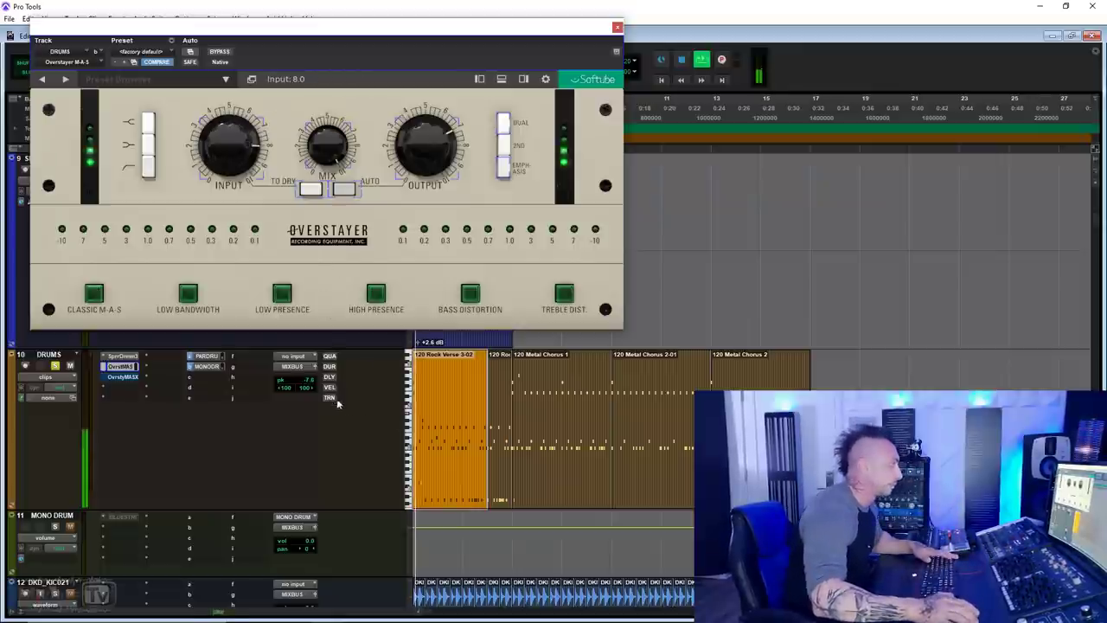
{"action": "left_click_drag", "start_coordinate": [225, 154], "coordinate": [223, 145]}
{"action": "left_click", "coordinate": [503, 149]}
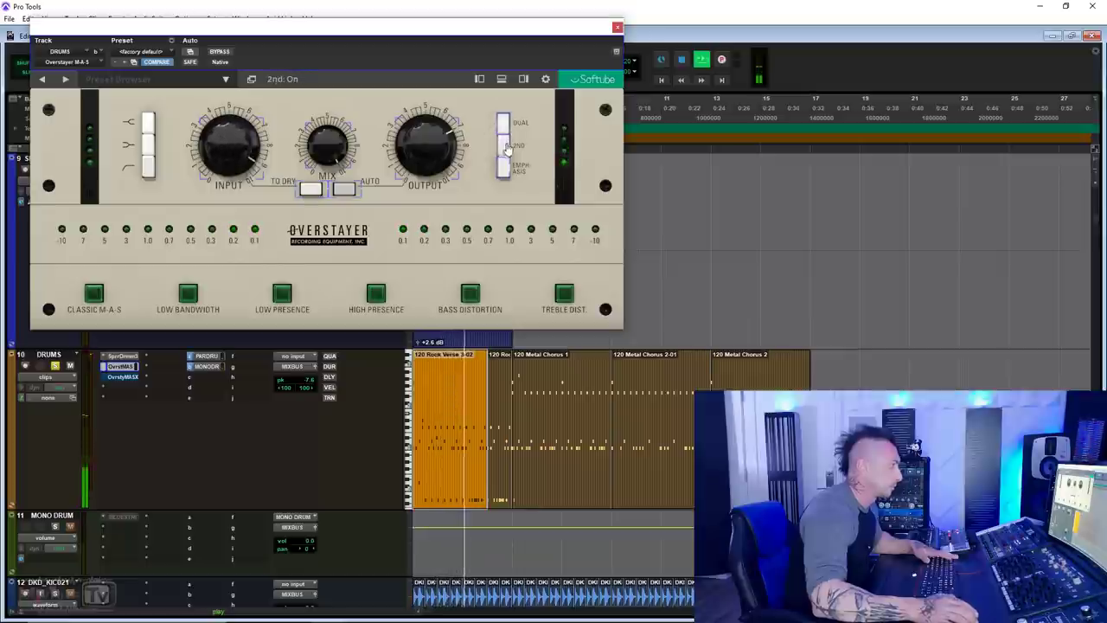
{"action": "left_click", "coordinate": [148, 149]}
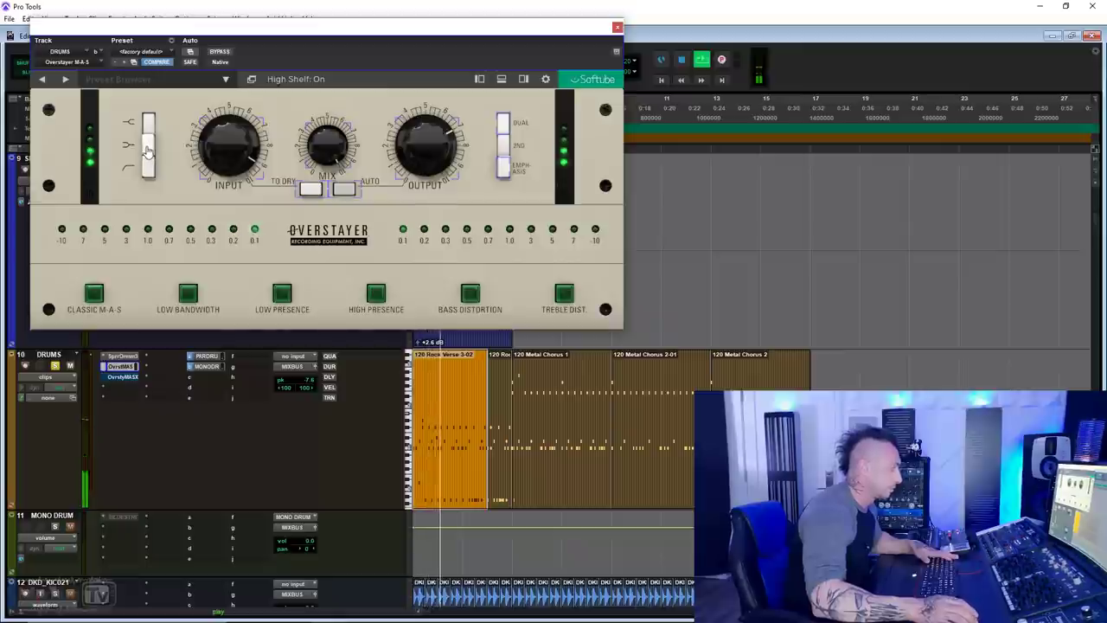
{"action": "left_click", "coordinate": [151, 168]}
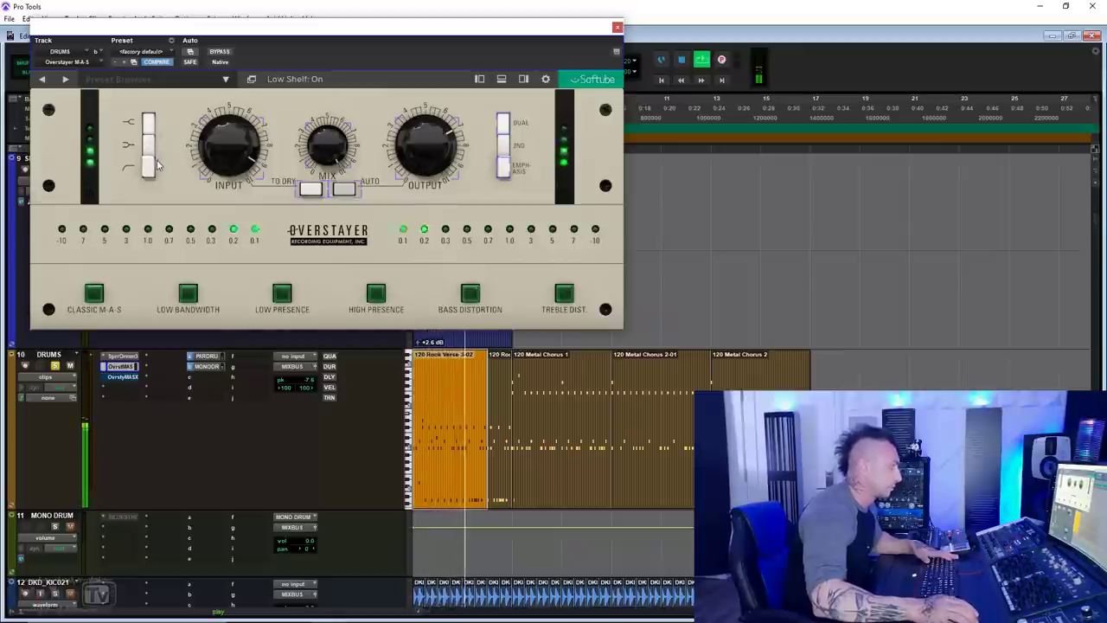
Step: Bypass the plugin during playback to compare the processed drums with the dry sound, and reactivate it
{"action": "left_click", "coordinate": [218, 52]}
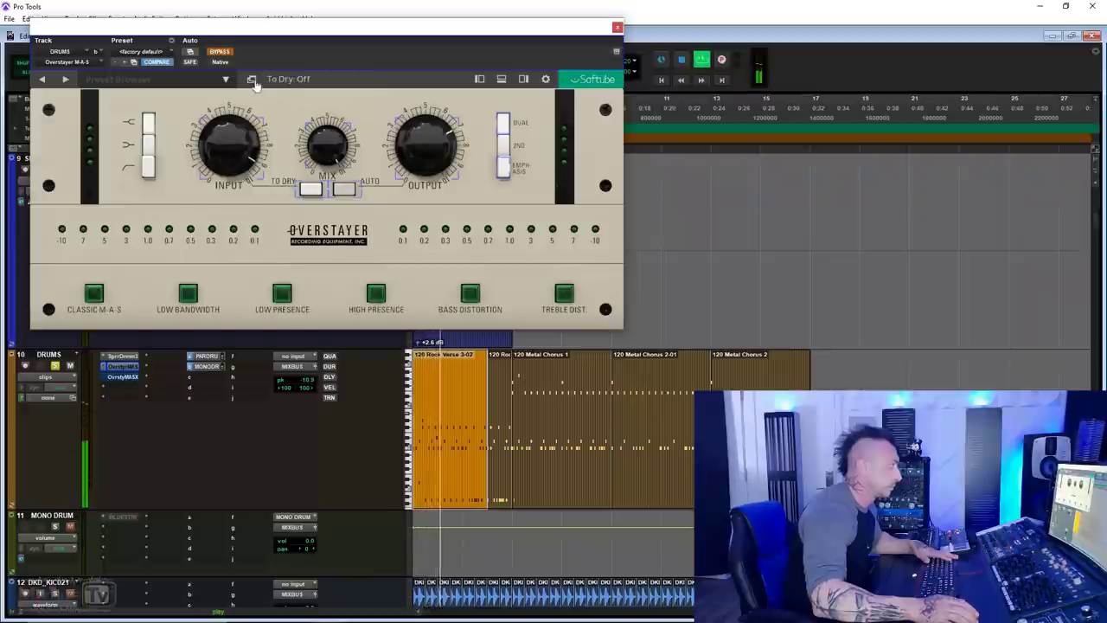
{"action": "left_click", "coordinate": [228, 54]}
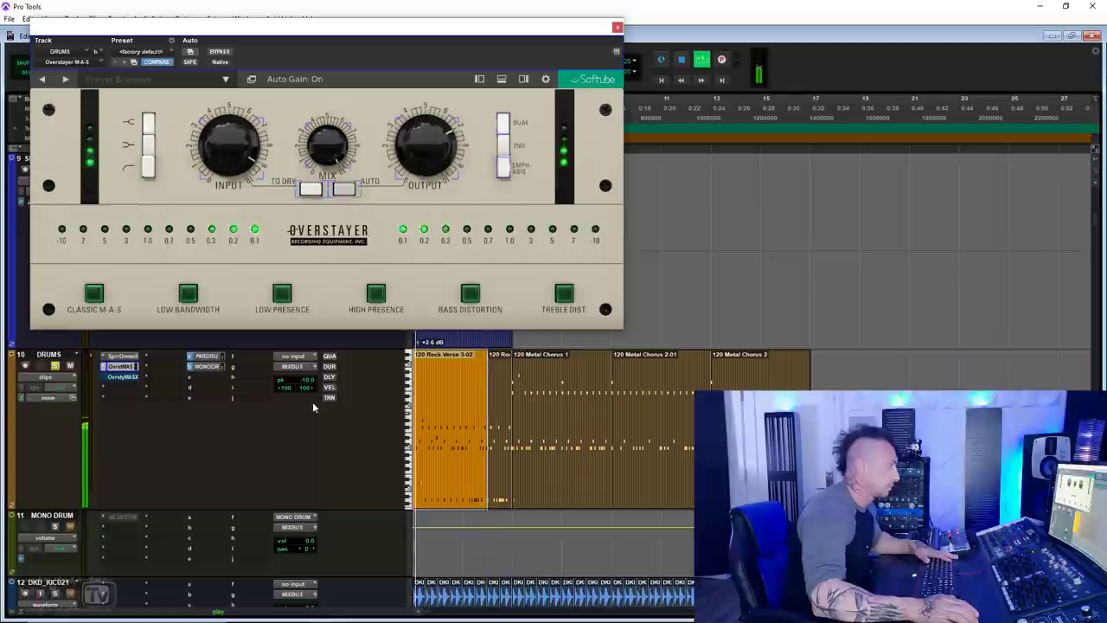
Step: Compare the drums with and without the plugin once more by bypassing and re-enabling it during playback
{"action": "left_click", "coordinate": [222, 52]}
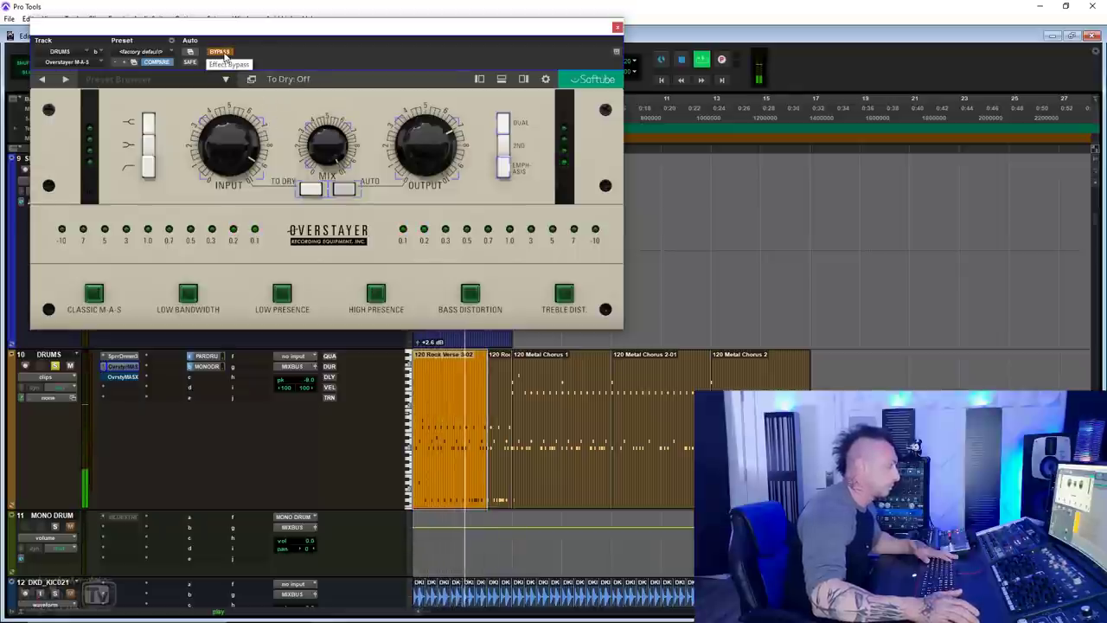
{"action": "left_click", "coordinate": [222, 53]}
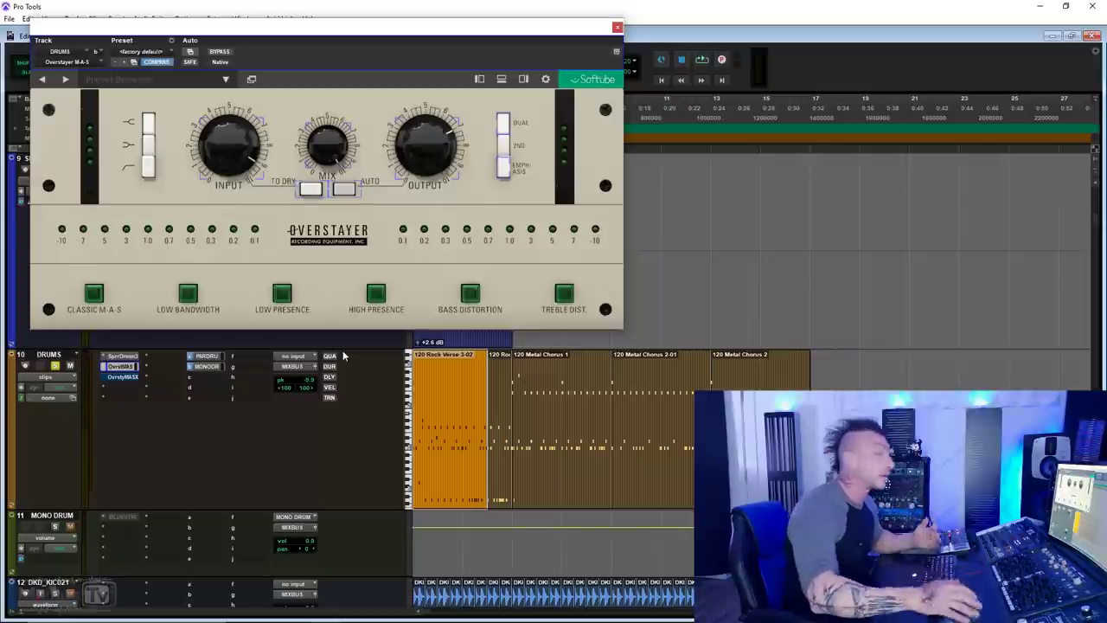
Step: Reveal the extended controls, play the drums, and set the headroom to -8.2 dB while rebalancing Output to about 8.4
{"action": "left_click", "coordinate": [500, 80]}
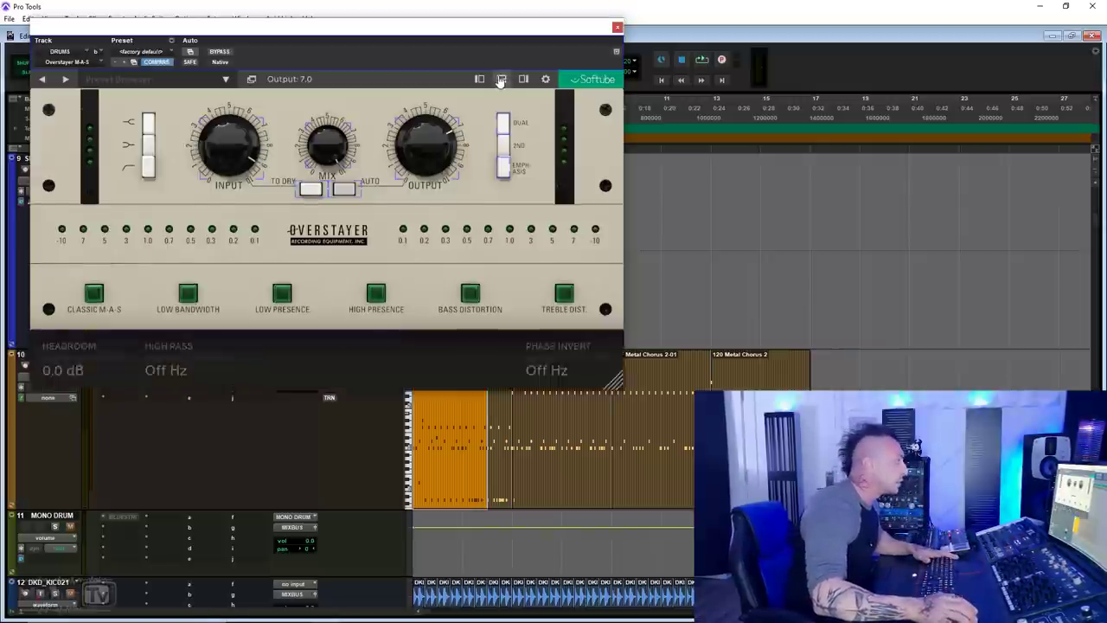
{"action": "key", "text": "space"}
{"action": "mouse_move", "coordinate": [75, 353]}
{"action": "left_mouse_down"}
{"action": "mouse_move", "coordinate": [87, 353]}
{"action": "mouse_move", "coordinate": [65, 359]}
{"action": "left_mouse_up"}
{"action": "mouse_move", "coordinate": [427, 108]}
{"action": "left_mouse_down"}
{"action": "mouse_move", "coordinate": [420, 147]}
{"action": "mouse_move", "coordinate": [417, 126]}
{"action": "left_mouse_up"}
{"action": "left_click_drag", "start_coordinate": [249, 169], "coordinate": [246, 158]}
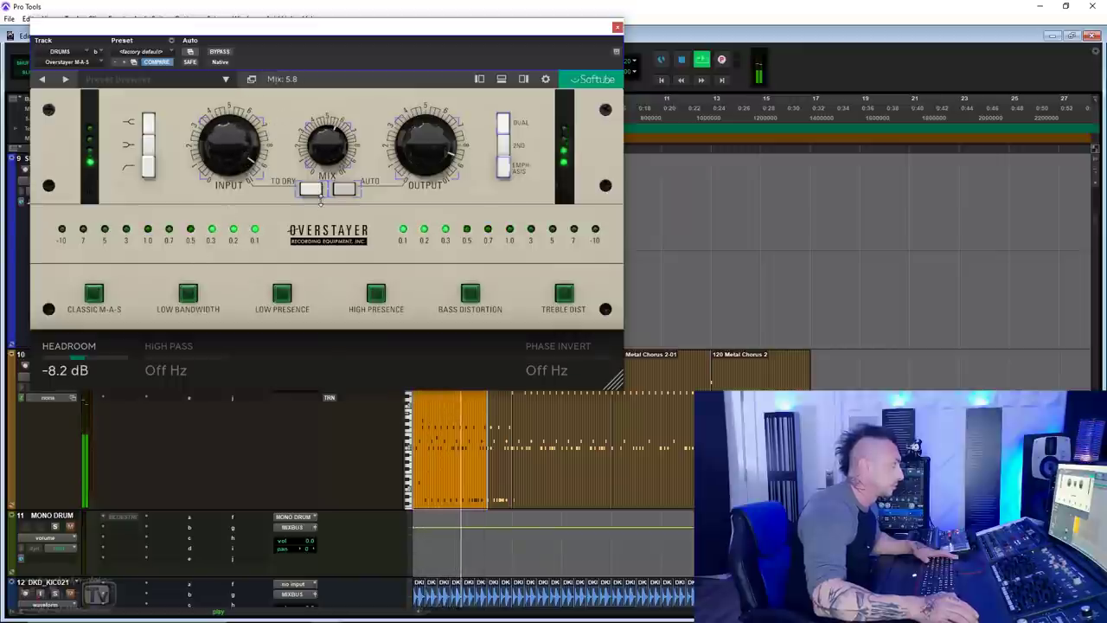
Step: Toggle the plugin's bypass to check the new headroom and output settings against the dry drums, leaving the plugin active
{"action": "left_click", "coordinate": [220, 54]}
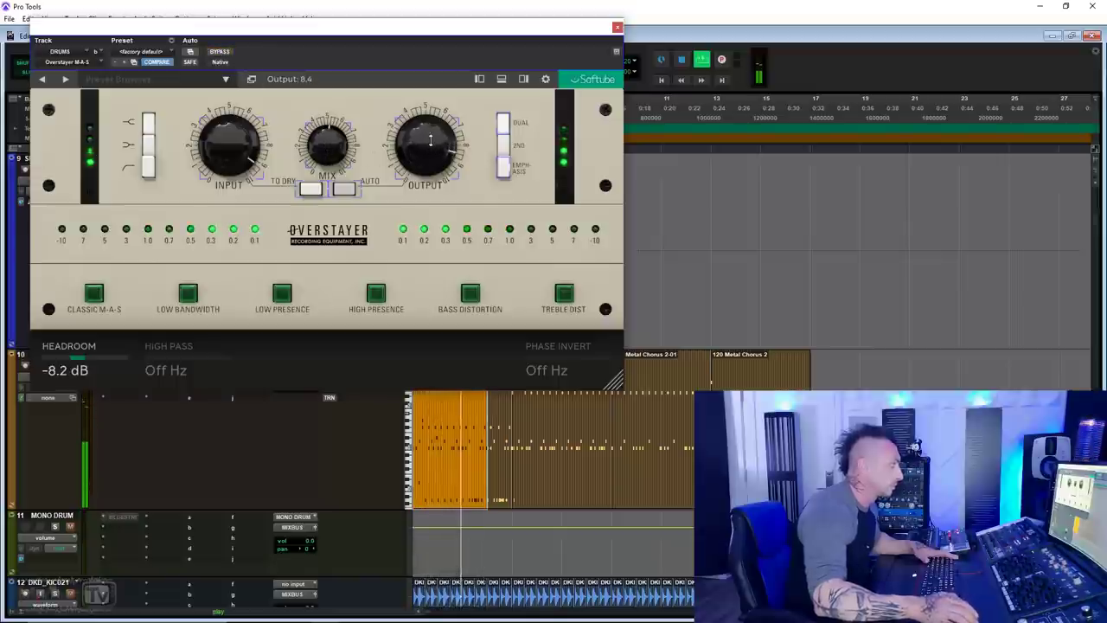
{"action": "left_click", "coordinate": [219, 53]}
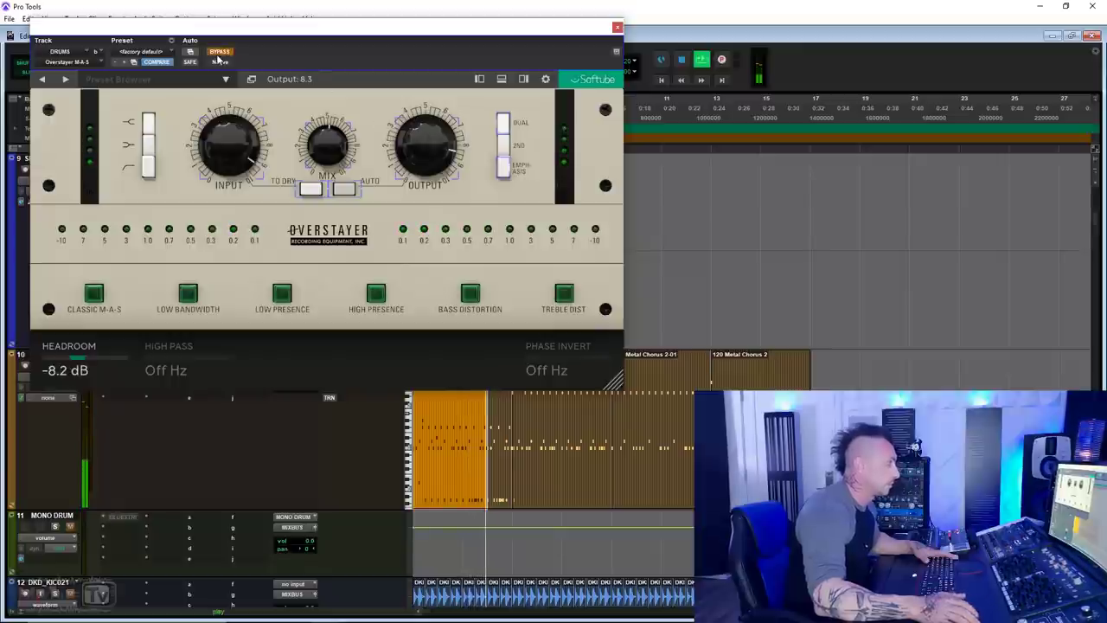
{"action": "left_click", "coordinate": [219, 53]}
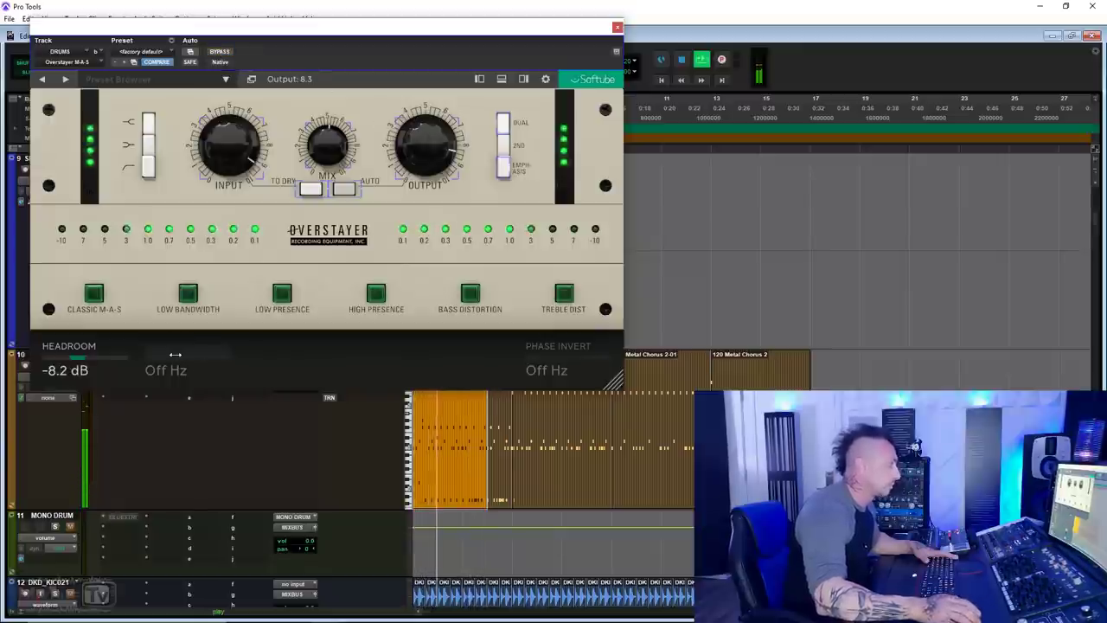
Step: Set Phase Invert to 140 Hz and compare the result with the bypassed drum sound
{"action": "mouse_move", "coordinate": [533, 355]}
{"action": "left_mouse_down"}
{"action": "mouse_move", "coordinate": [608, 357]}
{"action": "mouse_move", "coordinate": [526, 356]}
{"action": "left_mouse_up"}
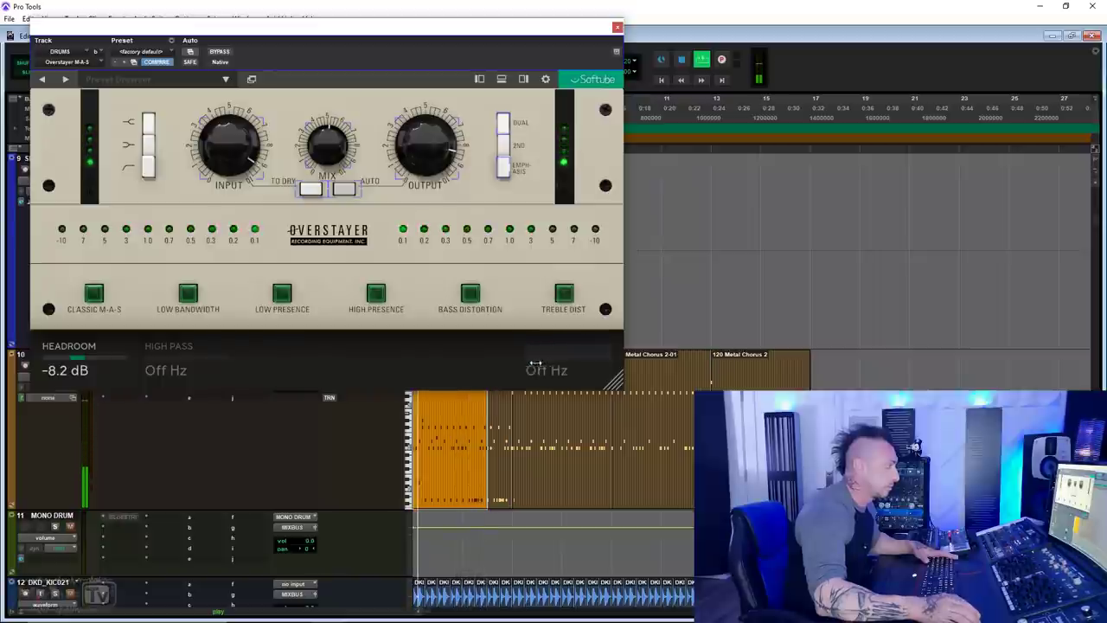
{"action": "left_click_drag", "start_coordinate": [527, 357], "coordinate": [560, 356]}
{"action": "left_click", "coordinate": [222, 52]}
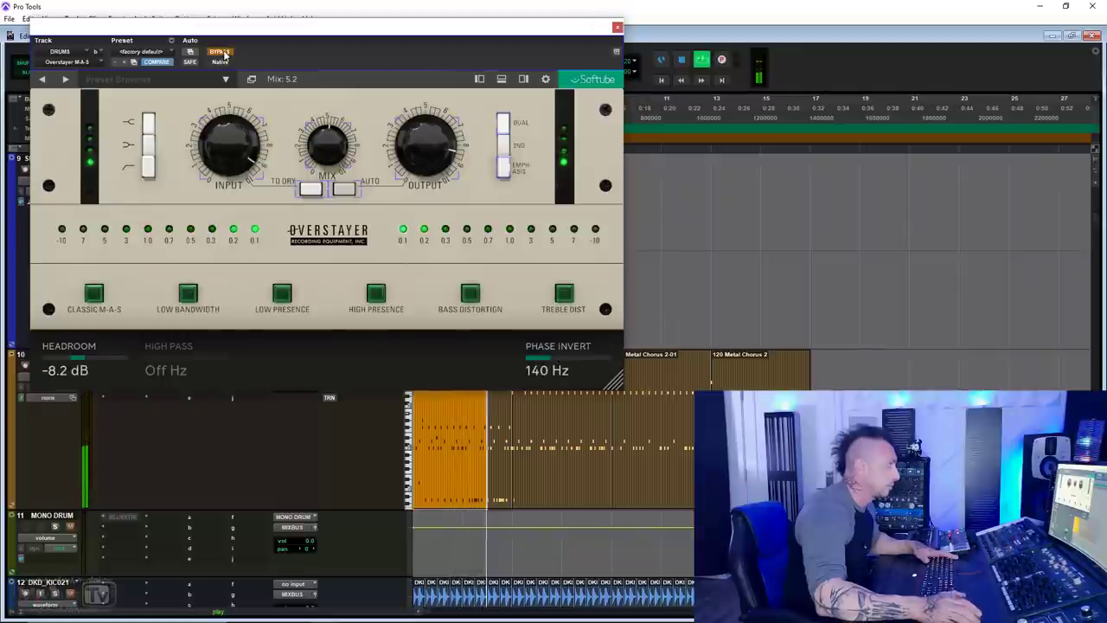
{"action": "left_click", "coordinate": [222, 53]}
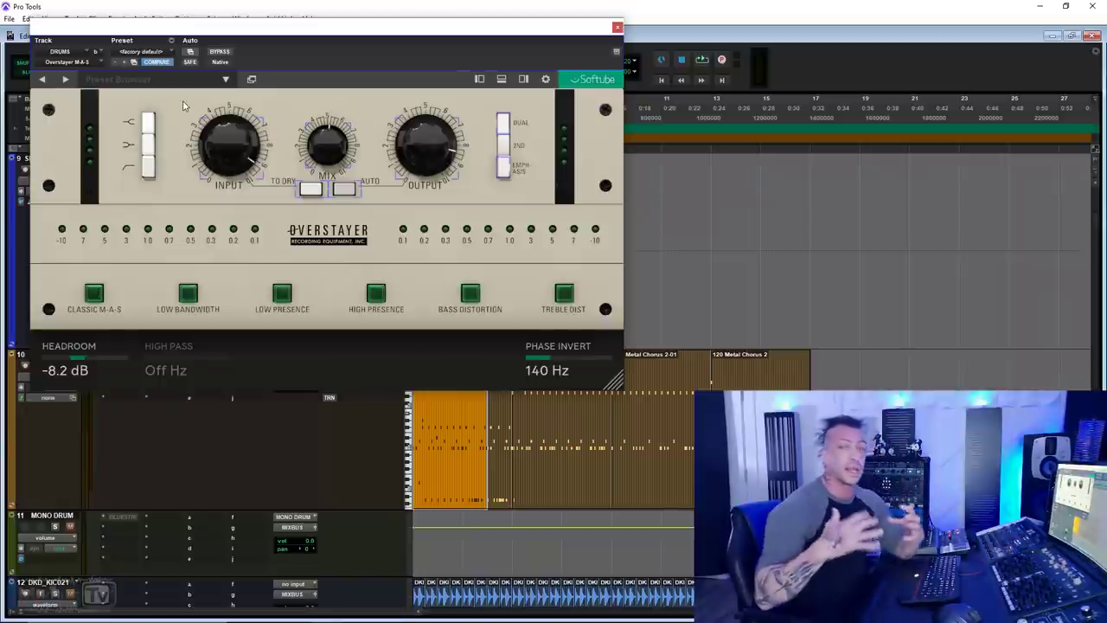
Step: Play the drums with Emphasis switched off and on to audition the Classic M-A-S type, leaving Emphasis on
{"action": "left_click", "coordinate": [506, 169]}
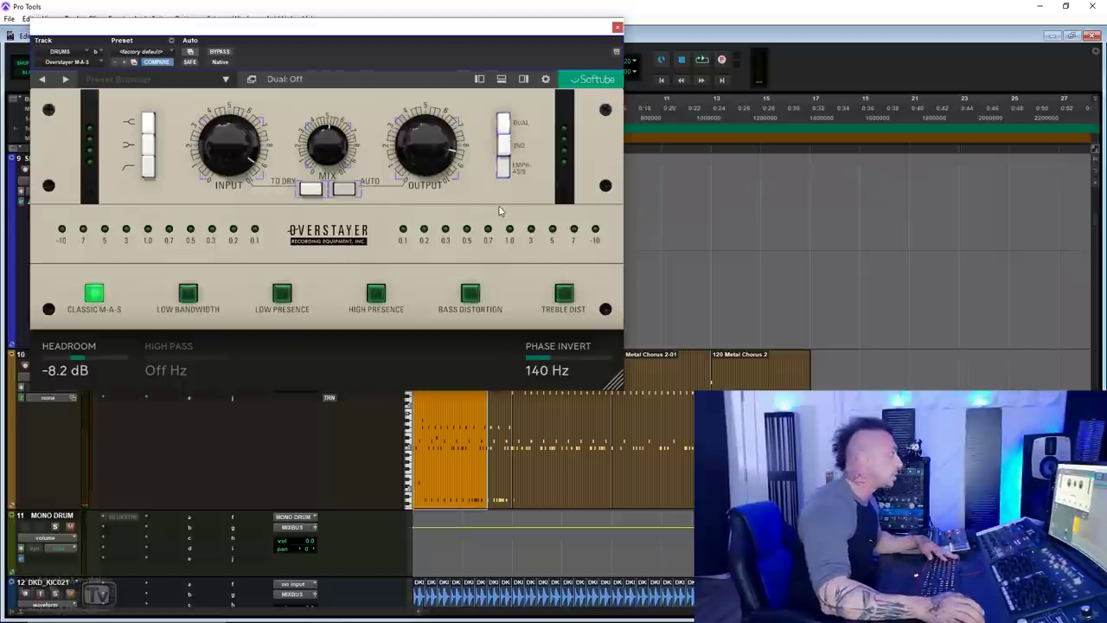
{"action": "left_click", "coordinate": [503, 168]}
{"action": "key", "text": "space"}
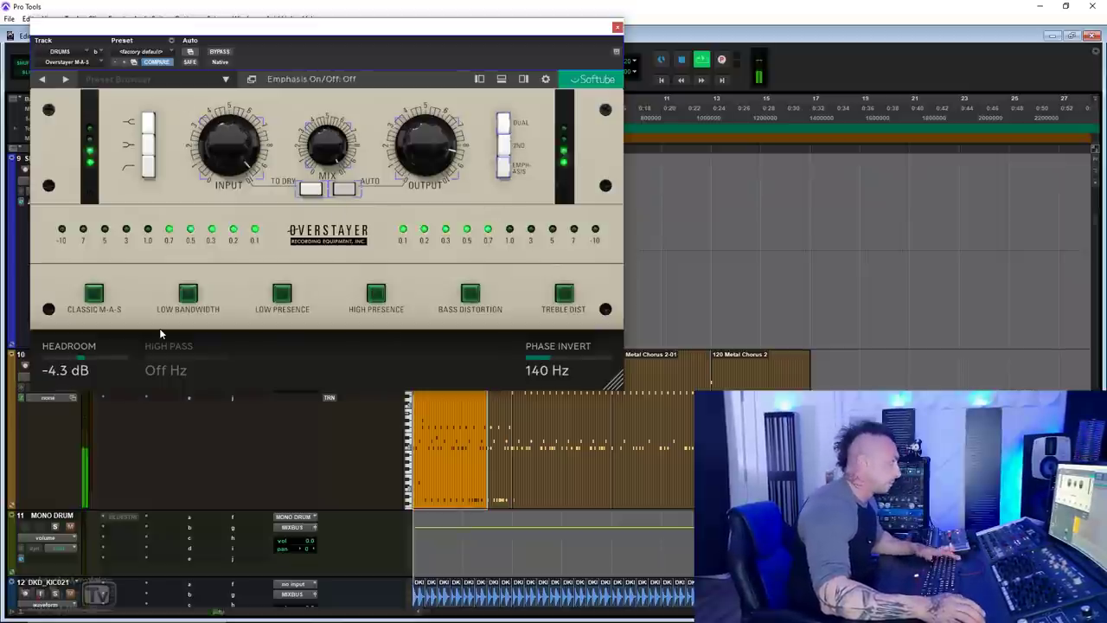
{"action": "left_click", "coordinate": [502, 169]}
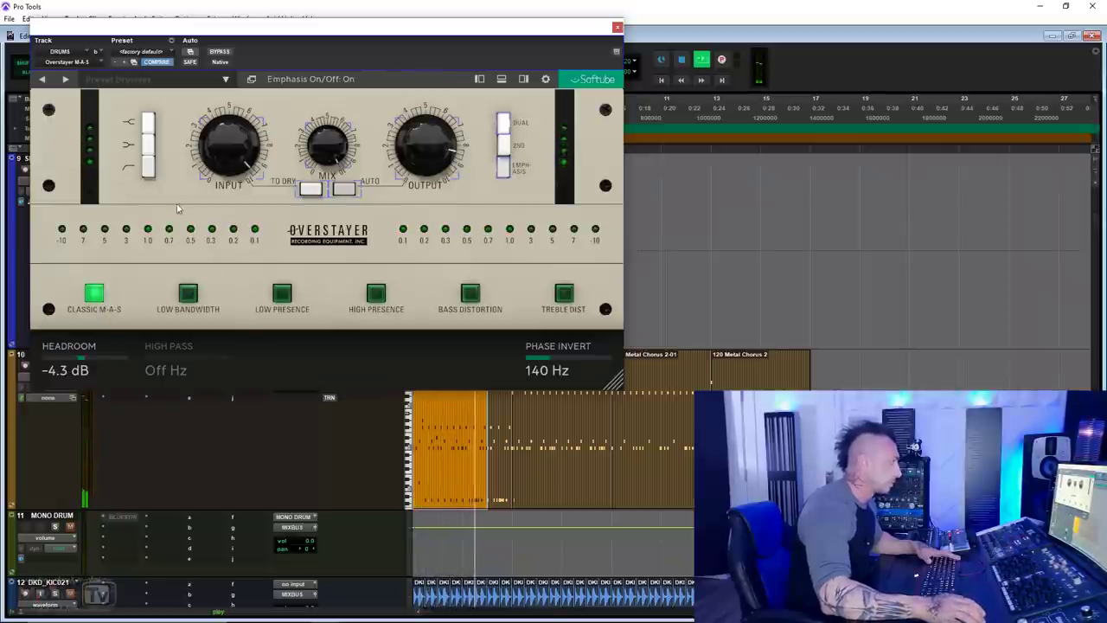
Step: Lower the headroom to -15.1 dB, raise Output to 10.0, and compare the sound with the plugin bypassed
{"action": "left_click_drag", "start_coordinate": [87, 356], "coordinate": [69, 356]}
{"action": "left_click_drag", "start_coordinate": [411, 136], "coordinate": [418, 134]}
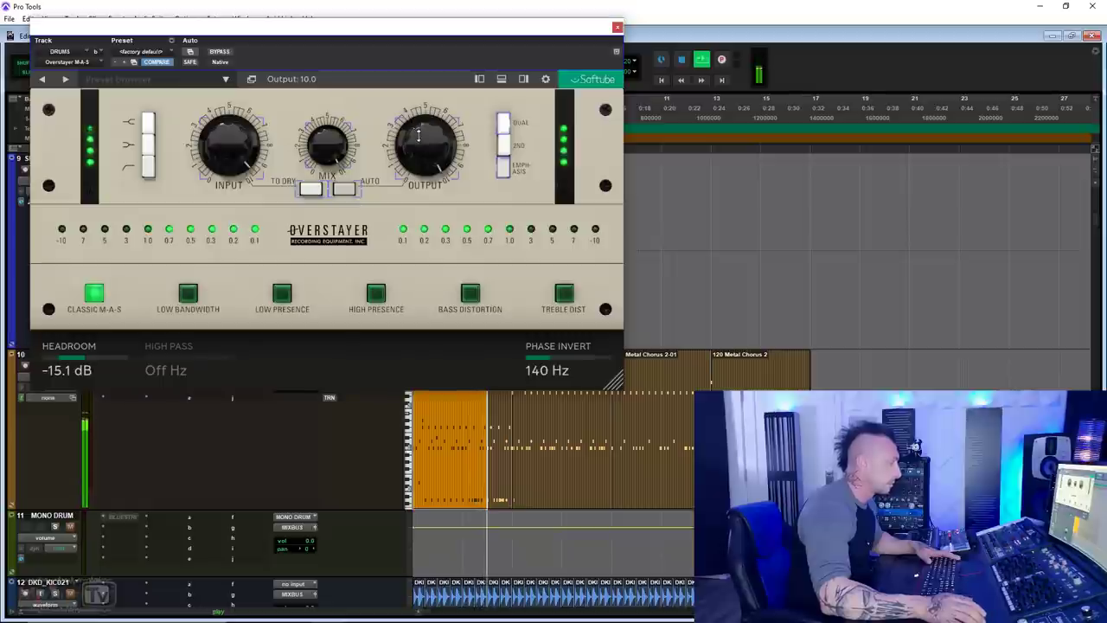
{"action": "left_click", "coordinate": [219, 53]}
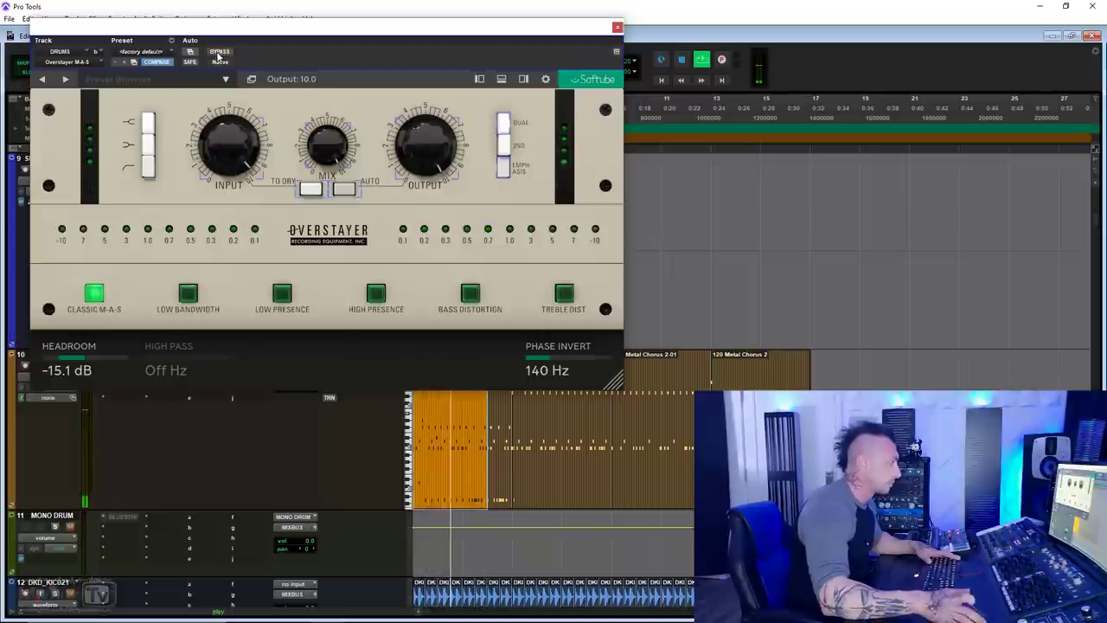
{"action": "left_click", "coordinate": [219, 53]}
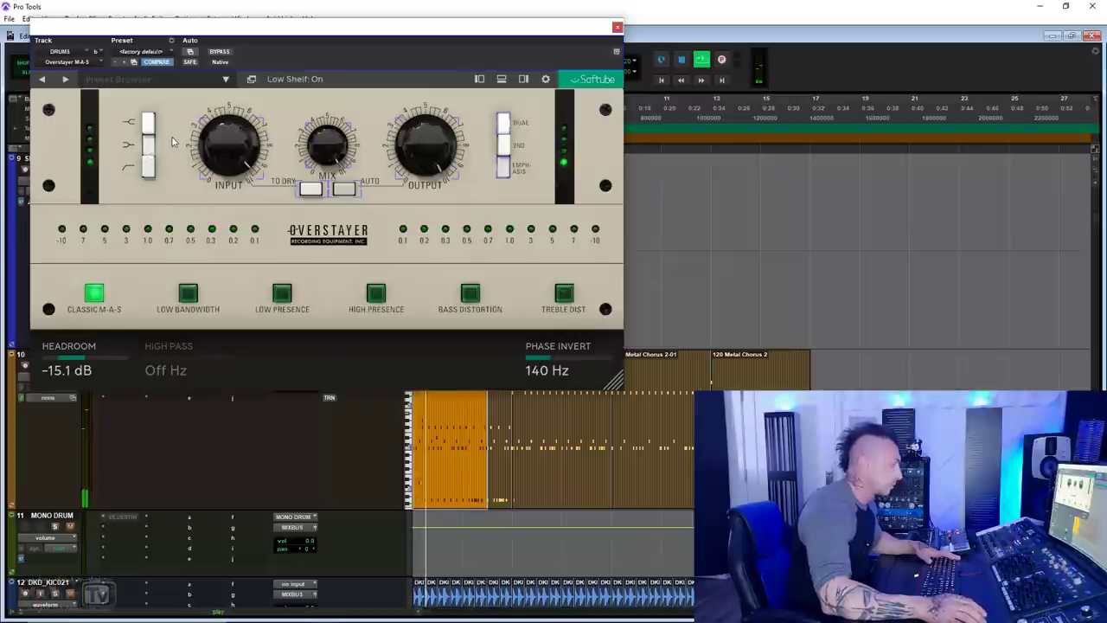
Step: Switch on Low Cut and High Shelf while the drums keep playing
{"action": "left_click", "coordinate": [149, 175]}
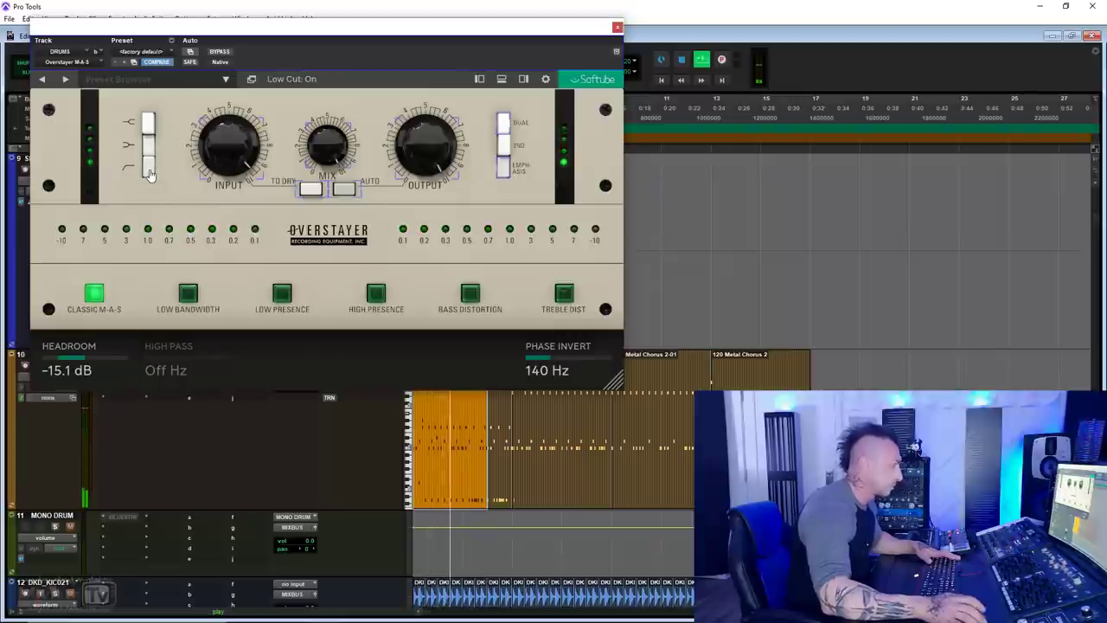
{"action": "left_click", "coordinate": [151, 126]}
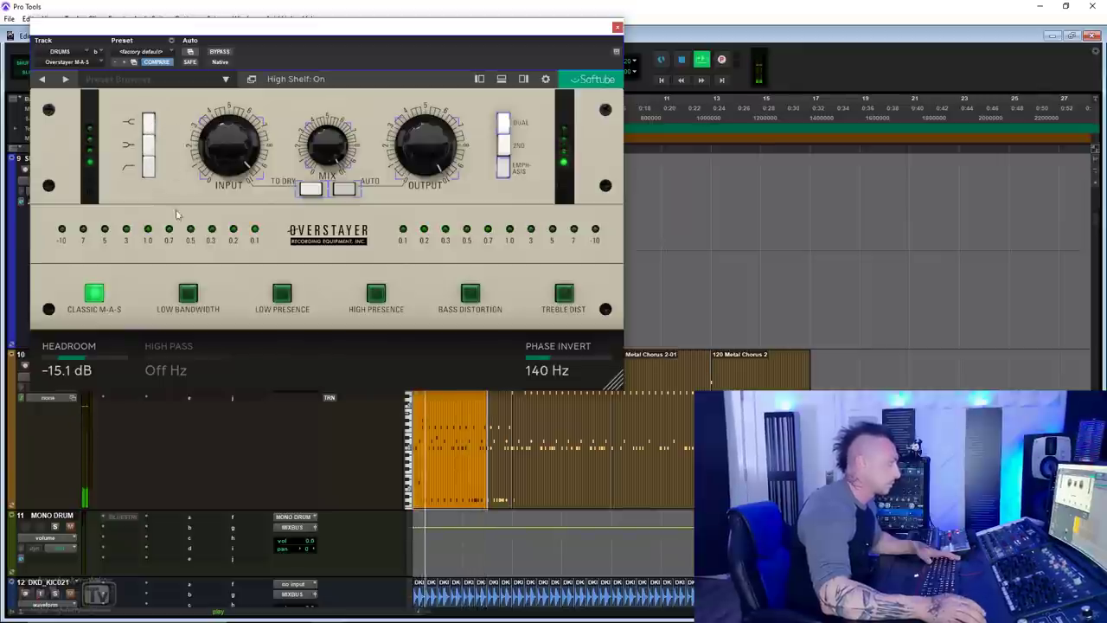
Step: Set the headroom to -8.6 dB and Output to 8.7, matching the level against the bypassed drums
{"action": "left_click_drag", "start_coordinate": [76, 355], "coordinate": [85, 356]}
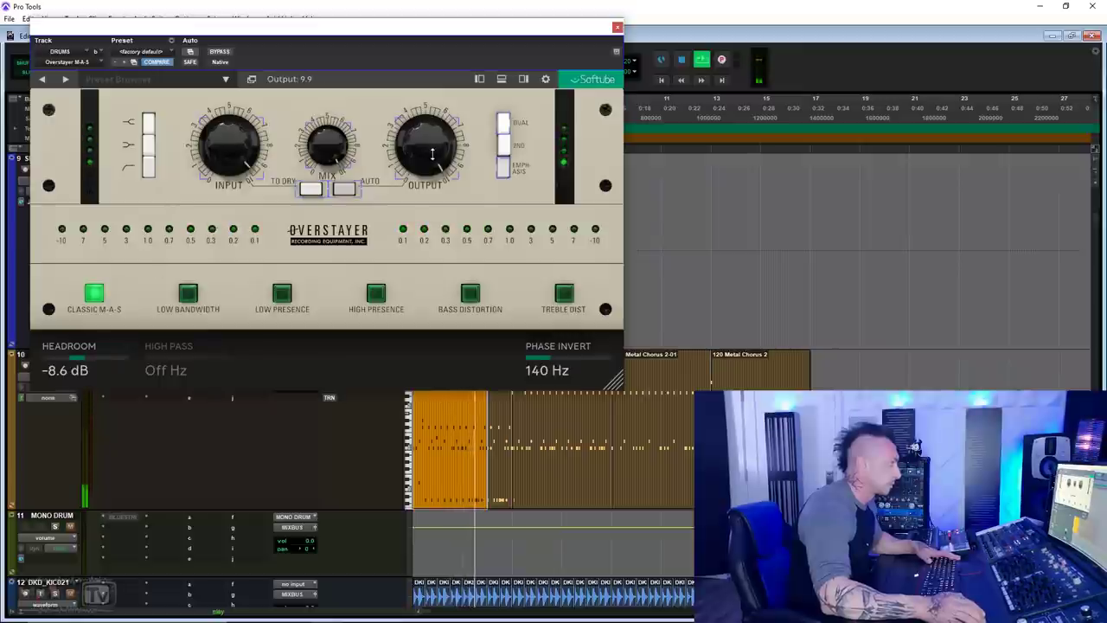
{"action": "left_click", "coordinate": [222, 53]}
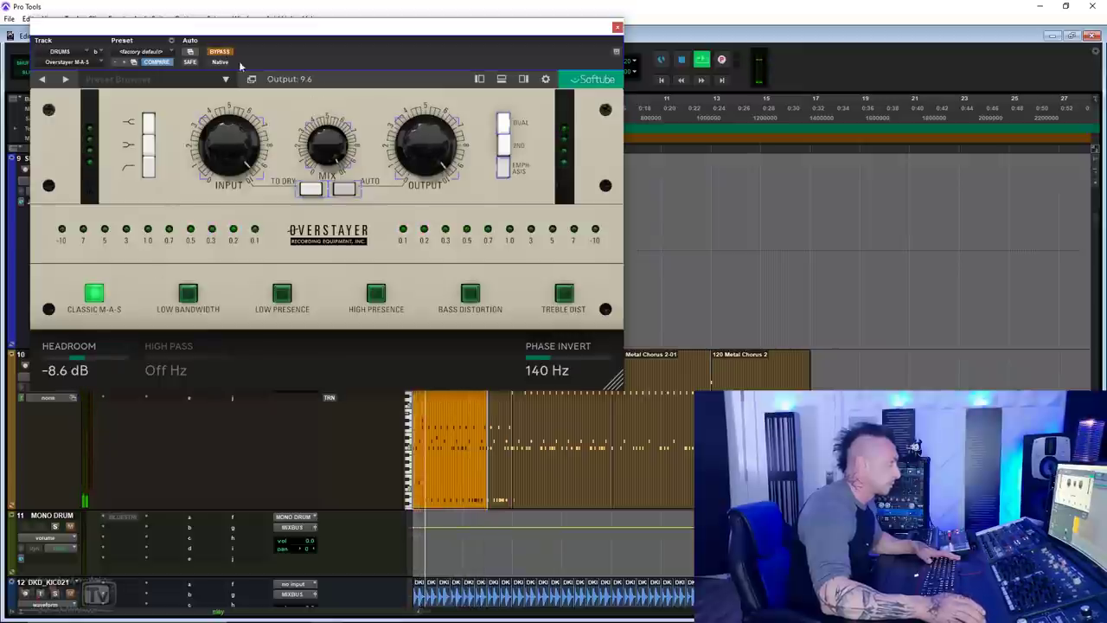
{"action": "left_click_drag", "start_coordinate": [418, 141], "coordinate": [427, 145]}
{"action": "left_click", "coordinate": [220, 51]}
{"action": "left_click", "coordinate": [221, 52]}
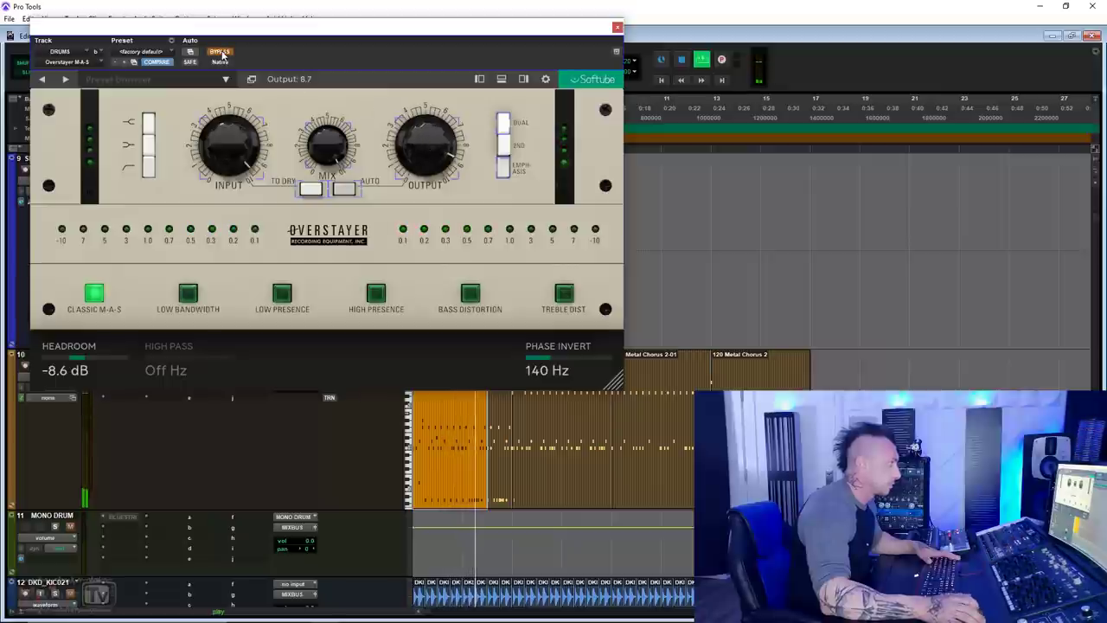
{"action": "left_click", "coordinate": [220, 52]}
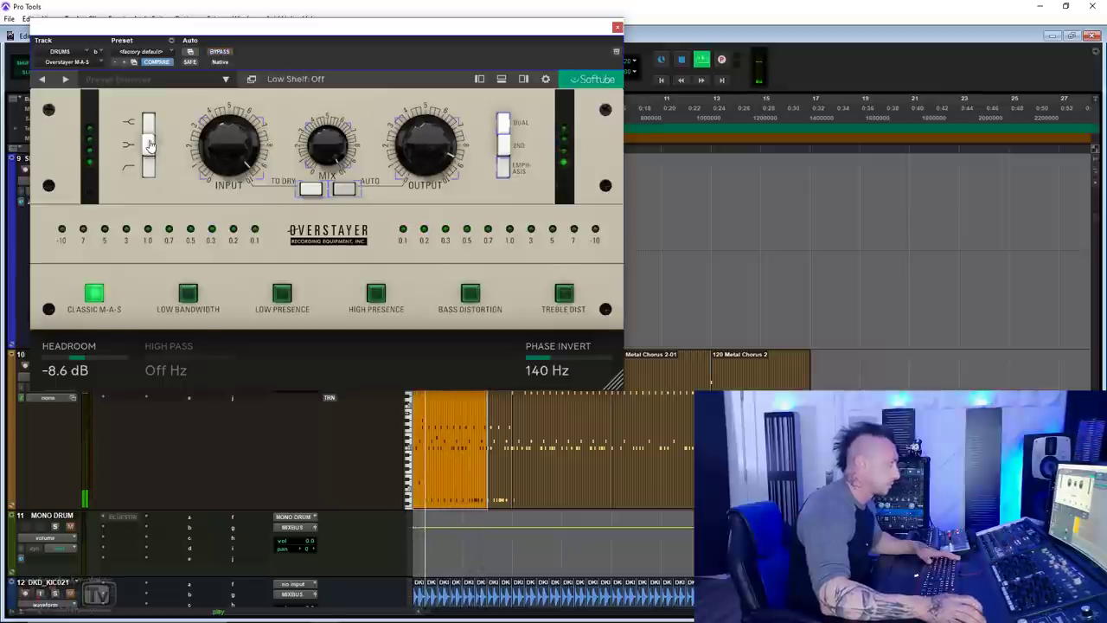
Step: Switch on Low Cut and audition the Low Bandwidth emphasis against Classic M-A-S during playback
{"action": "left_click", "coordinate": [149, 173]}
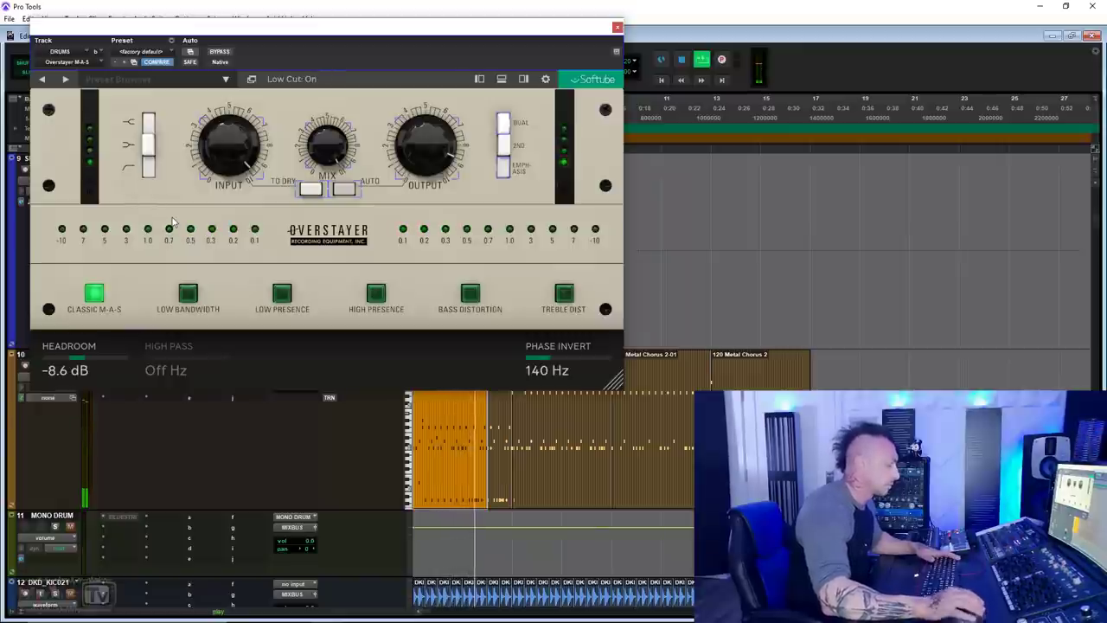
{"action": "left_click", "coordinate": [188, 293]}
{"action": "key", "text": "space"}
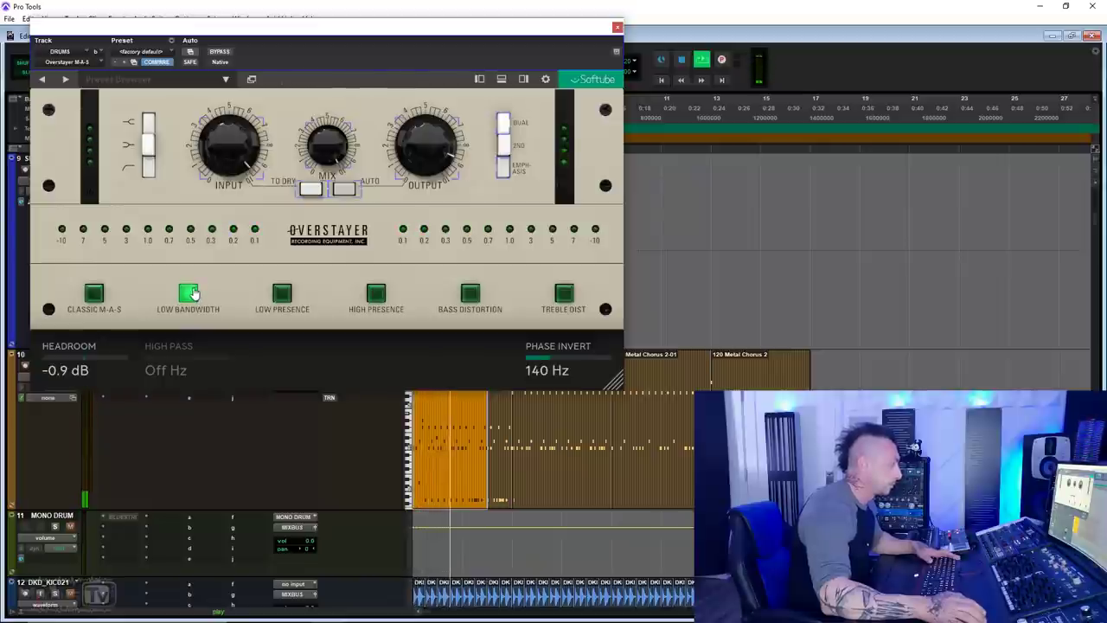
{"action": "left_click", "coordinate": [94, 295]}
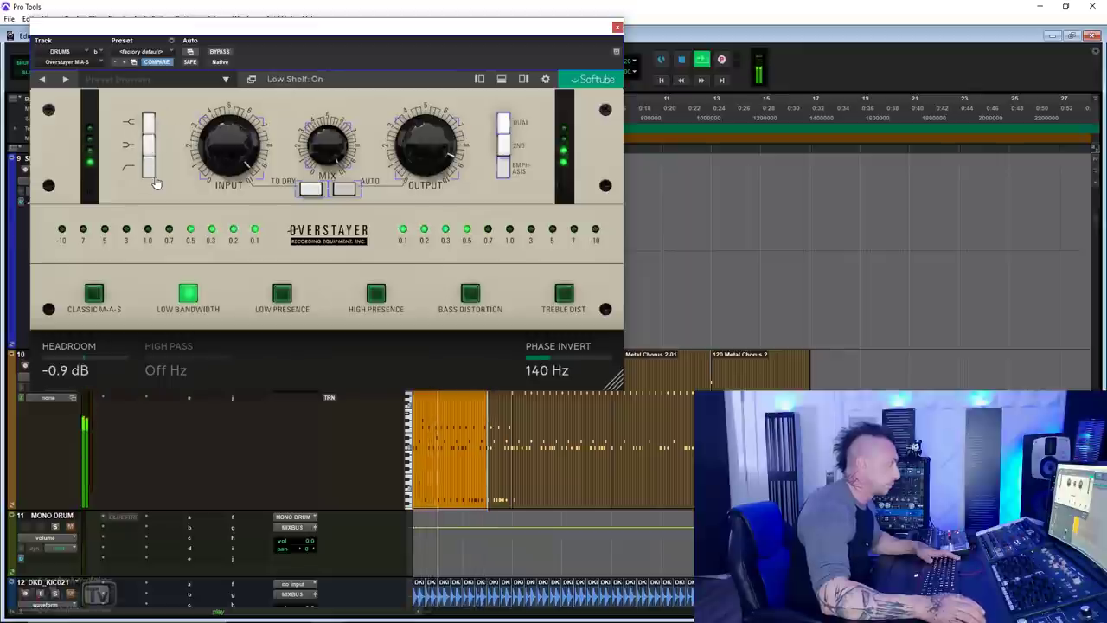
Step: Choose the Low Presence emphasis, with Low Shelf and Low Cut both switched off
{"action": "left_click", "coordinate": [149, 146]}
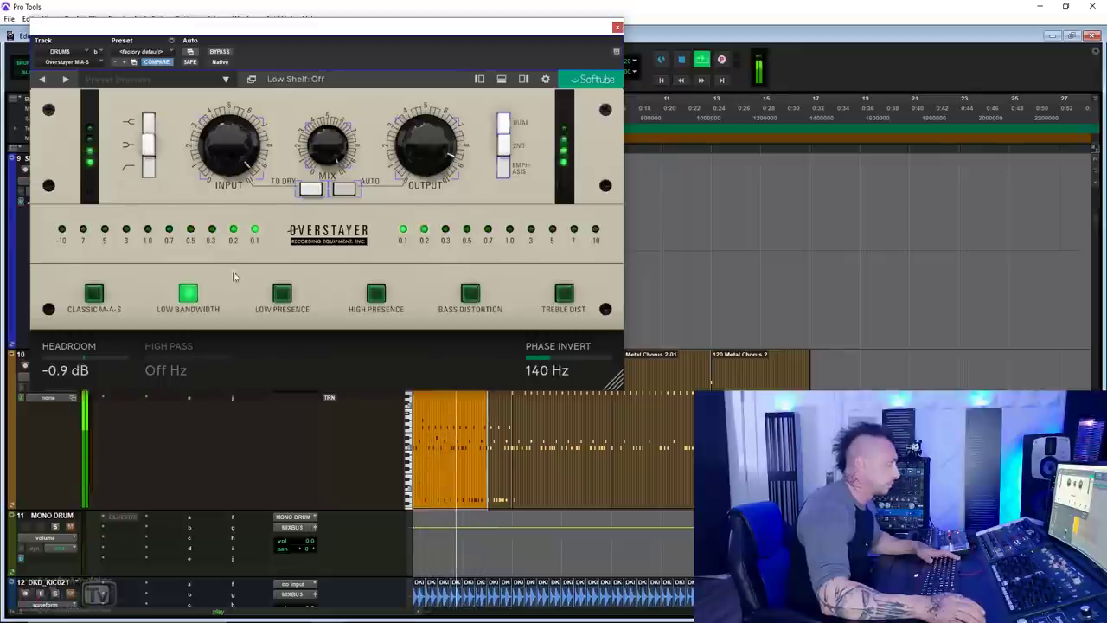
{"action": "left_click", "coordinate": [282, 294]}
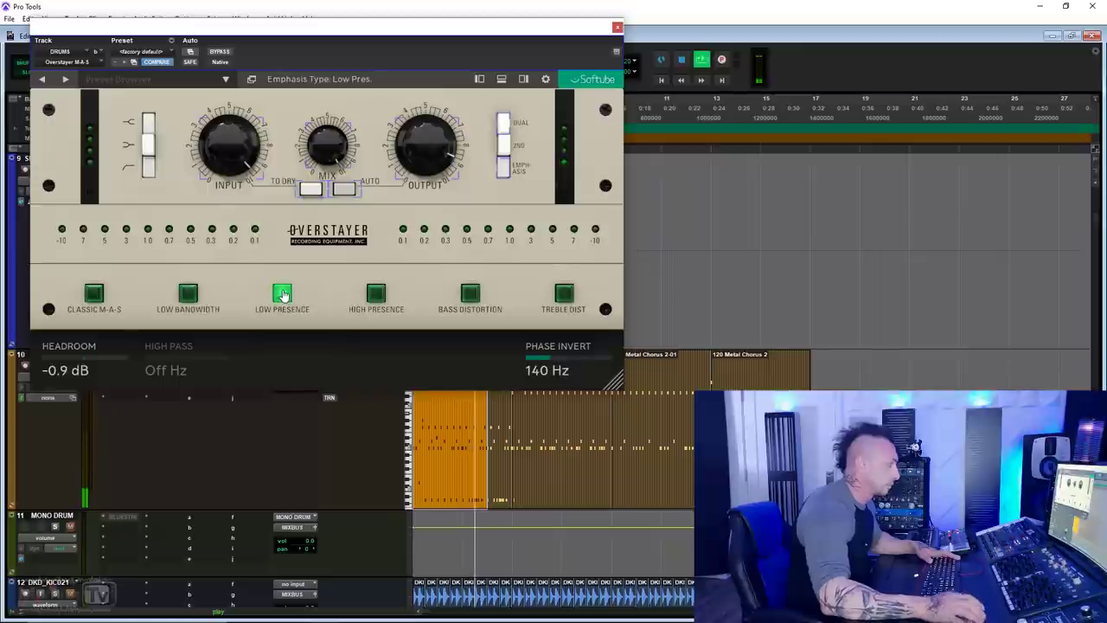
{"action": "left_click", "coordinate": [149, 168]}
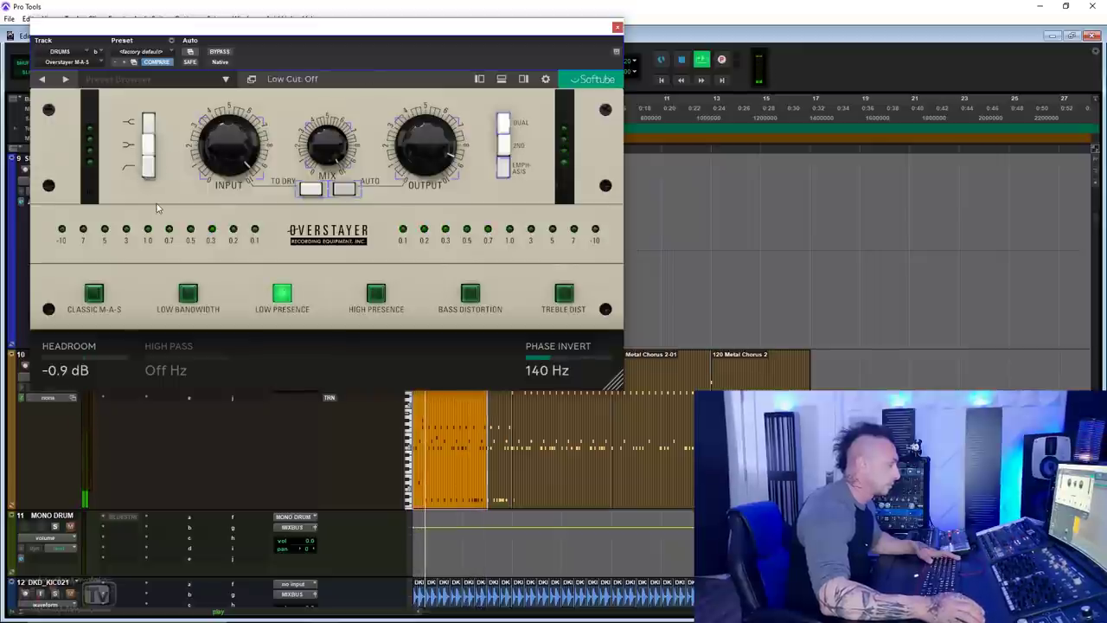
Step: Set the headroom to -2.2 dB and compare the Low Presence emphasis with Classic M-A-S
{"action": "left_click", "coordinate": [80, 355]}
{"action": "mouse_move", "coordinate": [81, 354]}
{"action": "left_mouse_down"}
{"action": "mouse_move", "coordinate": [66, 356]}
{"action": "mouse_move", "coordinate": [88, 356]}
{"action": "left_mouse_up"}
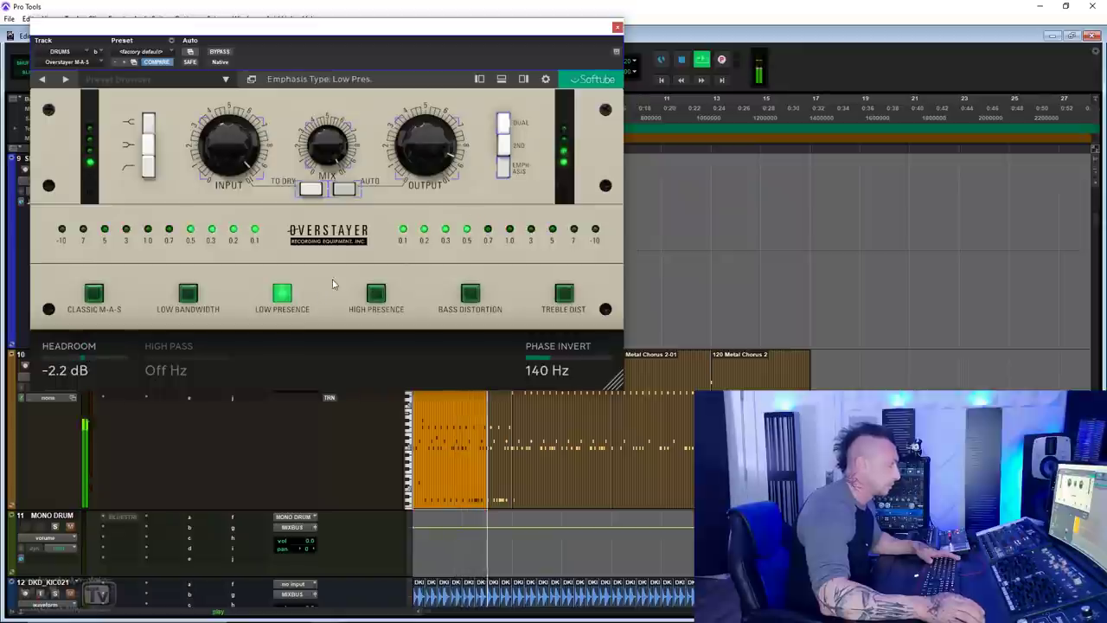
{"action": "left_click", "coordinate": [95, 293]}
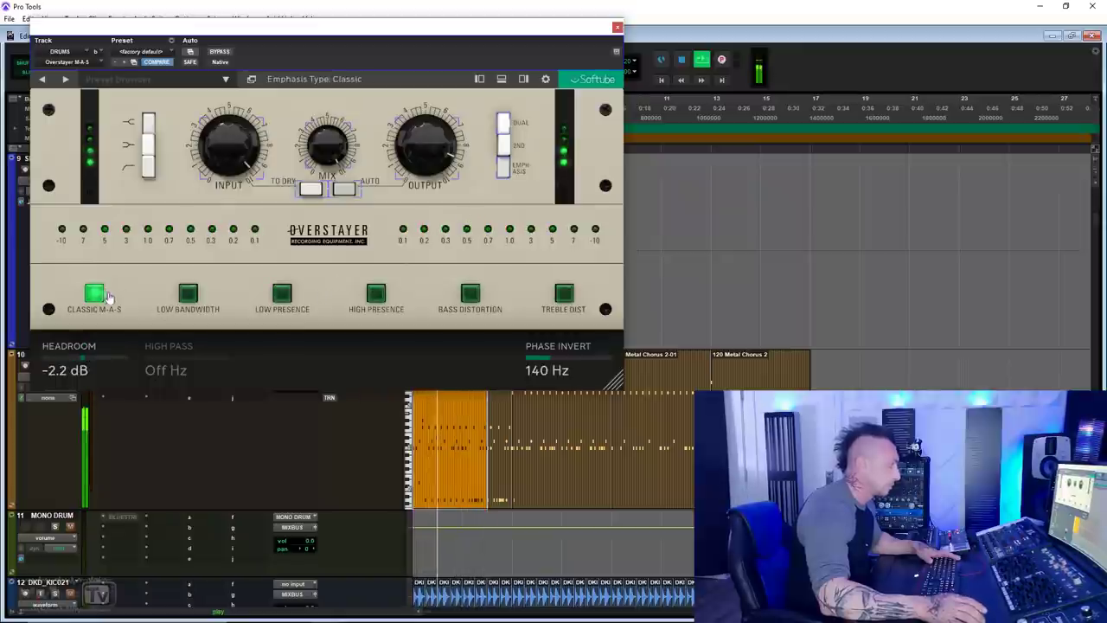
{"action": "left_click", "coordinate": [290, 298]}
Step: Select the High Presence emphasis and compare it with the bypassed drums during playback
{"action": "left_click", "coordinate": [376, 296]}
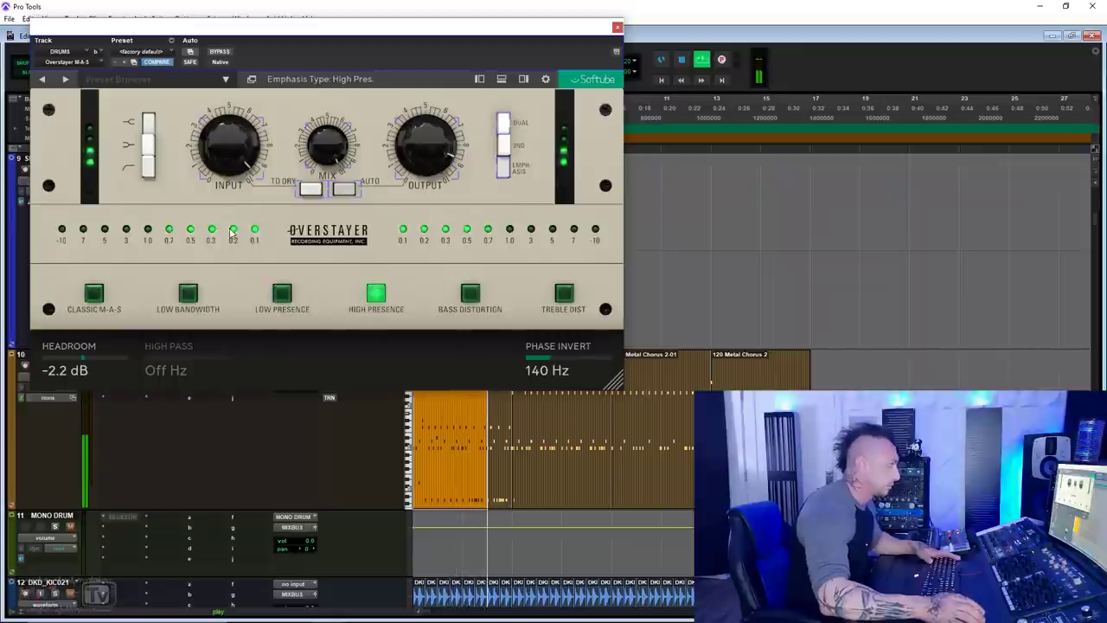
{"action": "left_click", "coordinate": [230, 53]}
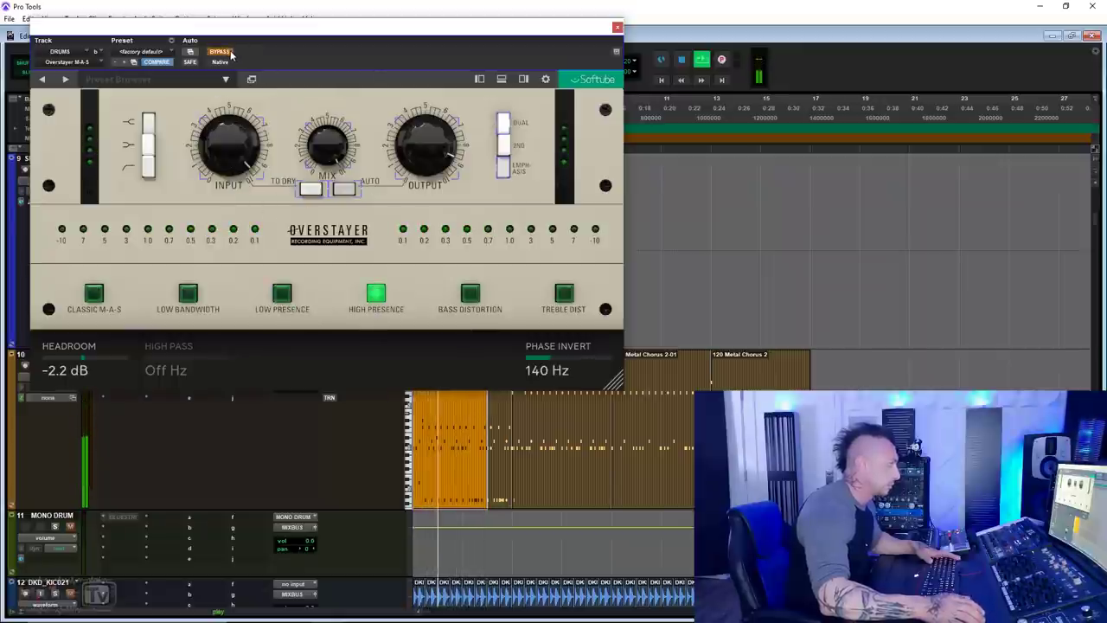
{"action": "left_click", "coordinate": [229, 52]}
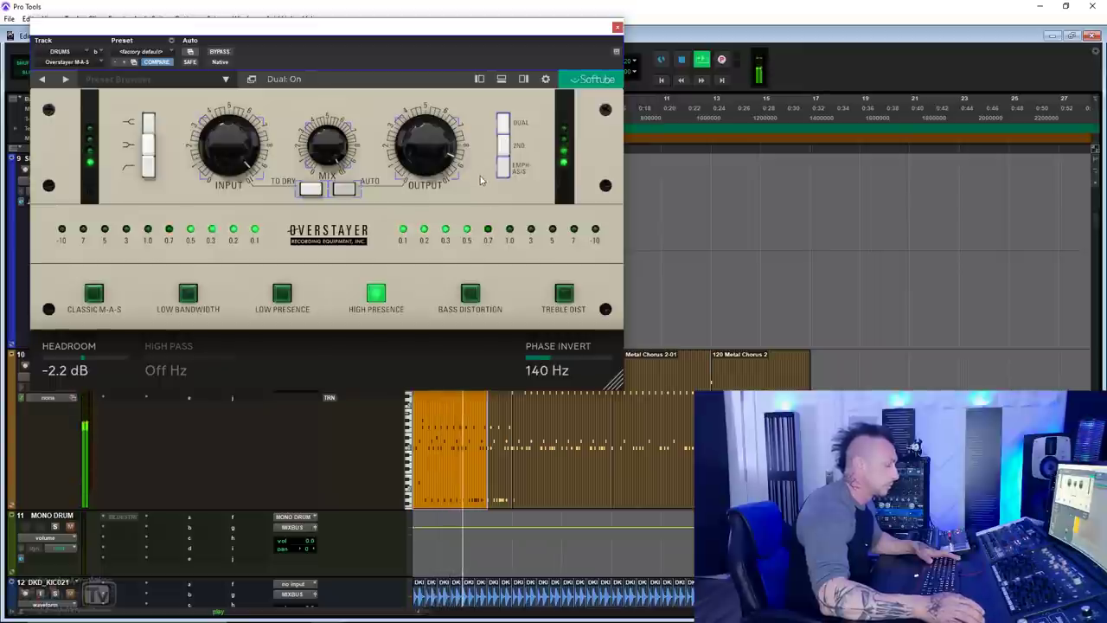
Step: Audition the Bass Distortion emphasis and switch to Treble Distortion while the drums play
{"action": "left_click", "coordinate": [468, 299]}
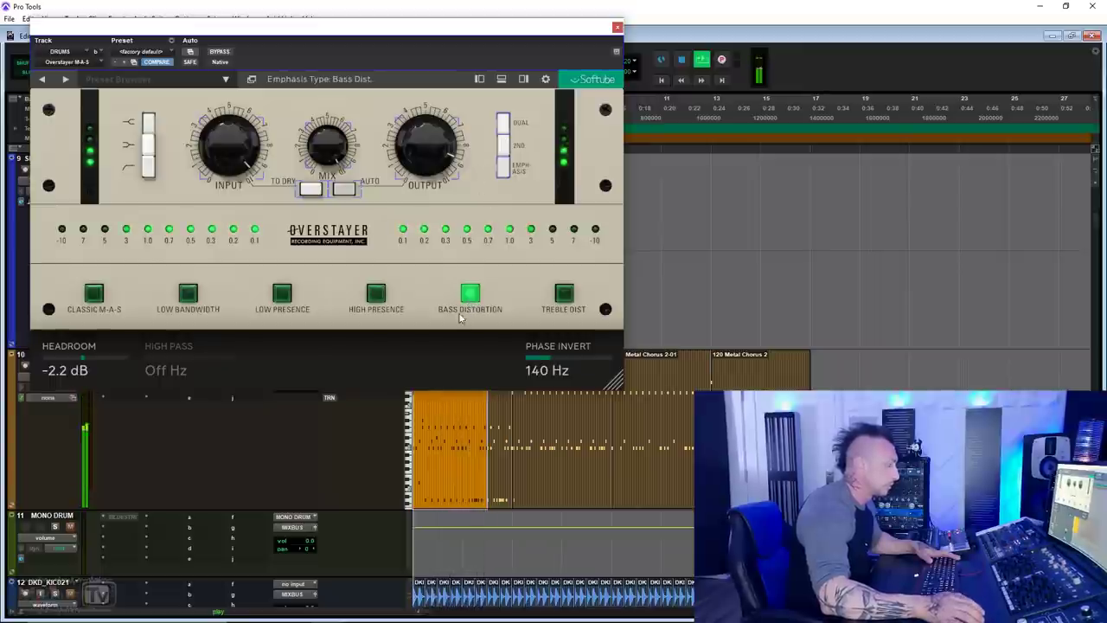
{"action": "left_click", "coordinate": [565, 299]}
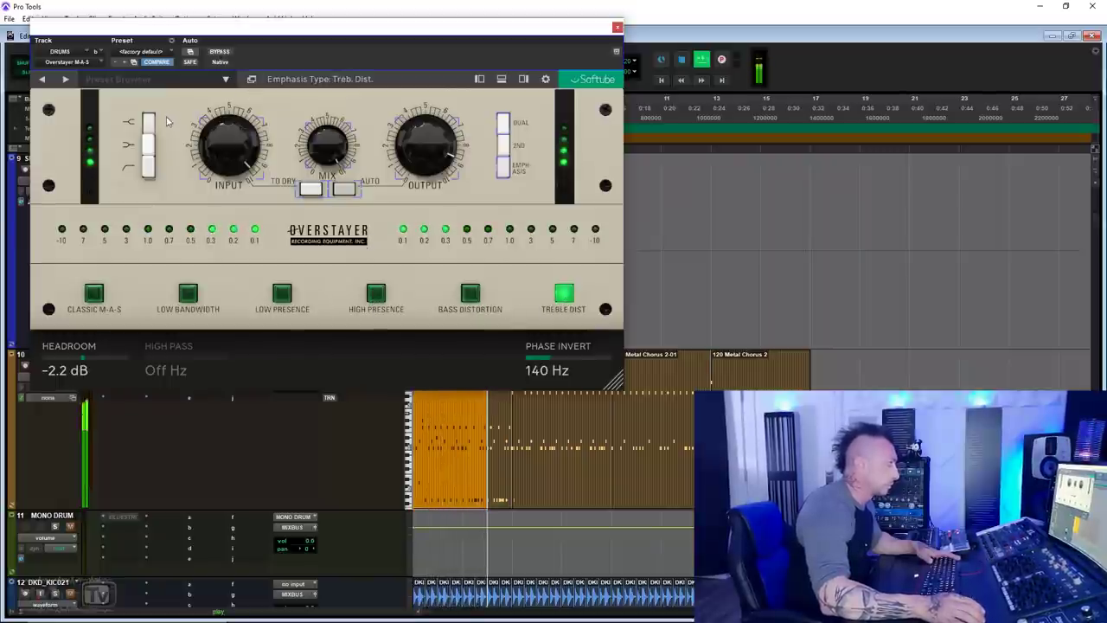
Step: Compare the Treble Distortion emphasis with the bypassed drums during playback, and set the output to 8.3
{"action": "left_click", "coordinate": [220, 53]}
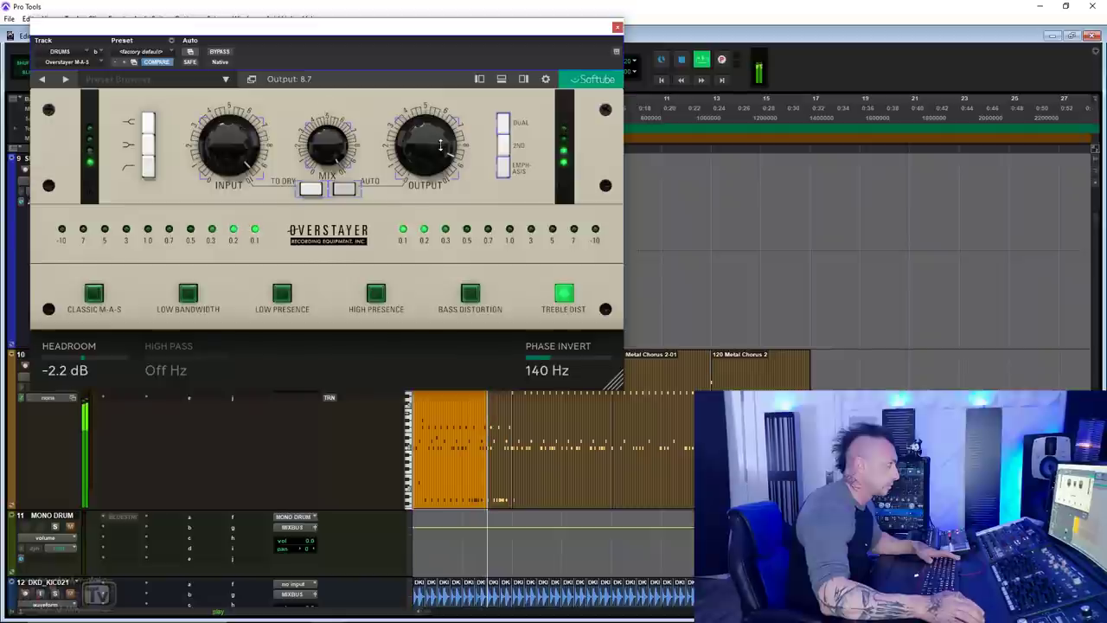
{"action": "left_click", "coordinate": [220, 53]}
{"action": "left_click", "coordinate": [220, 53]}
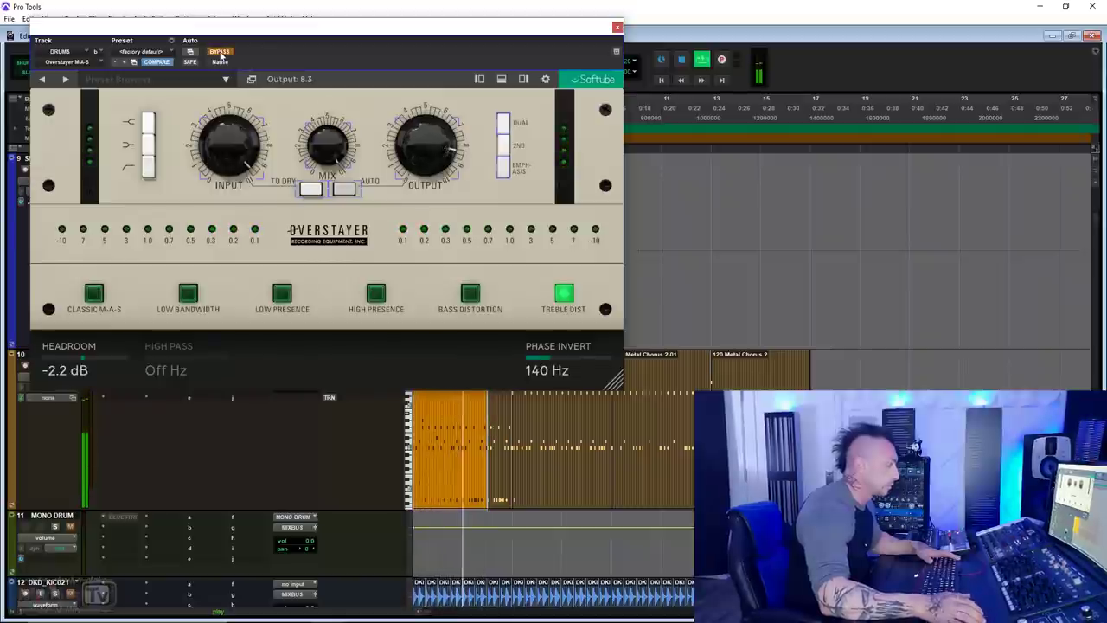
Step: Enable the saturation plugin on the bass track, enlarge its window slightly, turn on 2nd and compare it with the bypassed bass
{"action": "scroll", "coordinate": [415, 158], "scroll_direction": "up", "scroll_amount": 1}
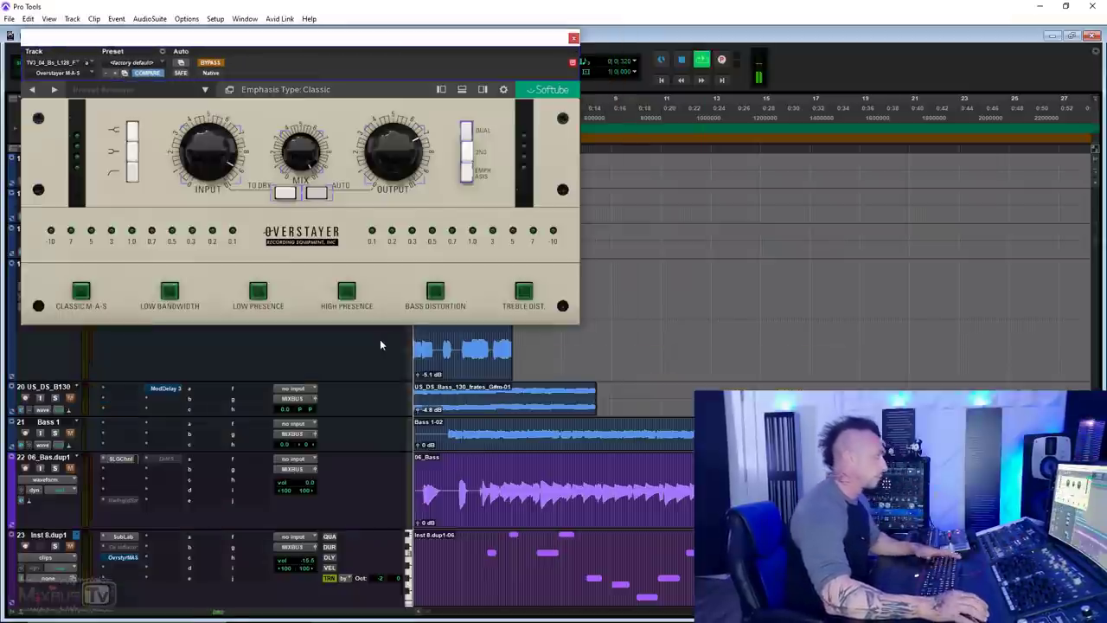
{"action": "left_click", "coordinate": [210, 62]}
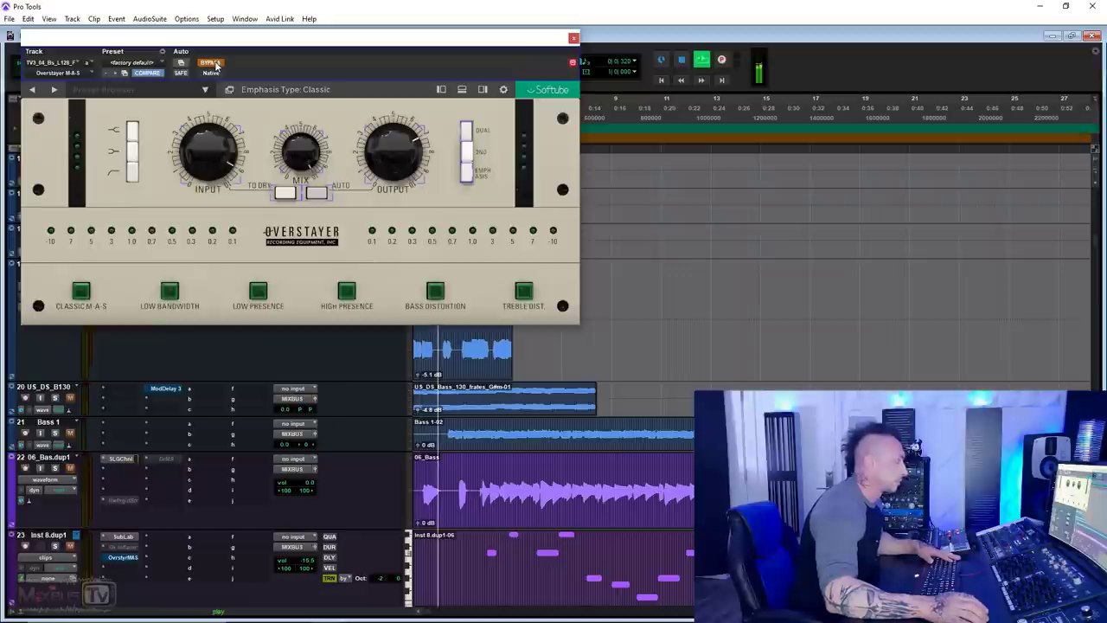
{"action": "left_click_drag", "start_coordinate": [571, 320], "coordinate": [588, 328]}
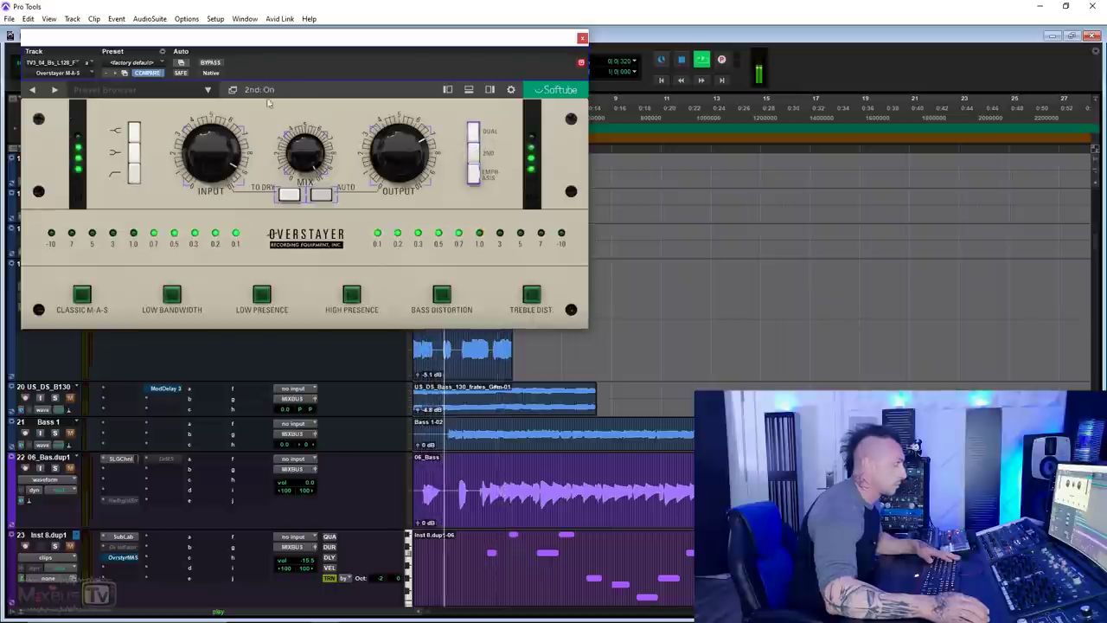
{"action": "left_click", "coordinate": [210, 64]}
{"action": "left_click", "coordinate": [211, 64]}
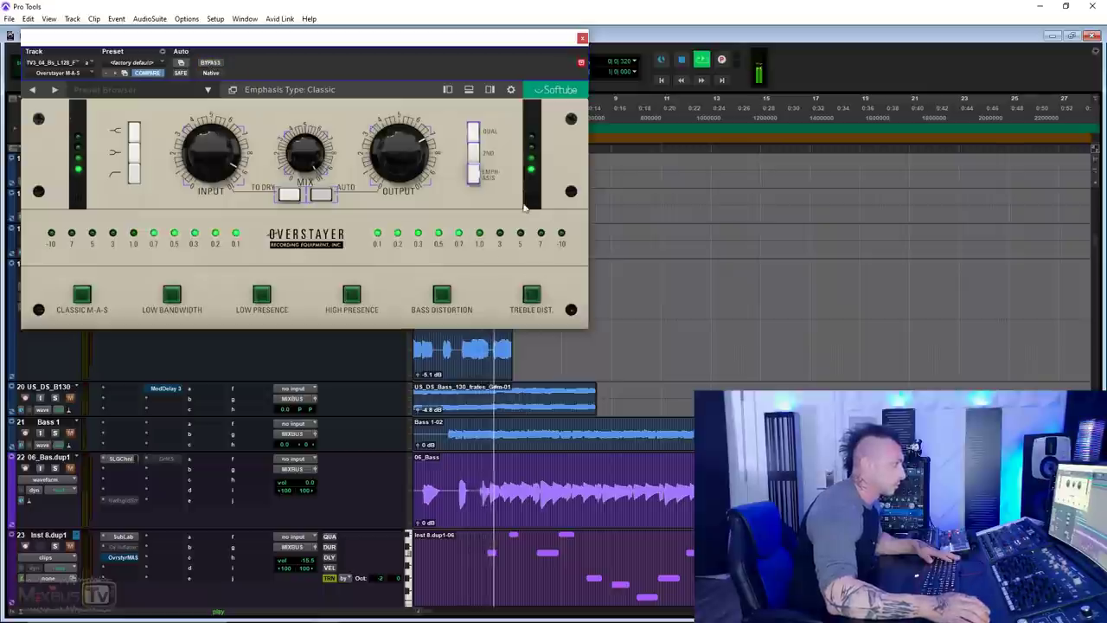
Step: Turn on the Bass Distortion emphasis for the bass, setting the headroom to -8.2 dB and the mix to 7.3
{"action": "left_click", "coordinate": [442, 296]}
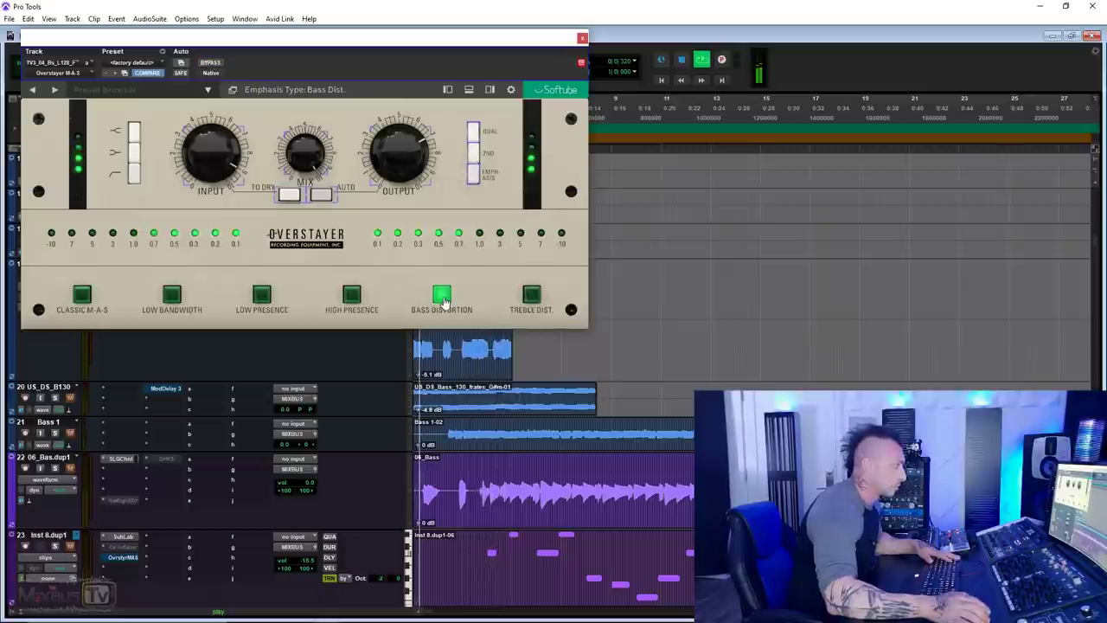
{"action": "left_click", "coordinate": [474, 178]}
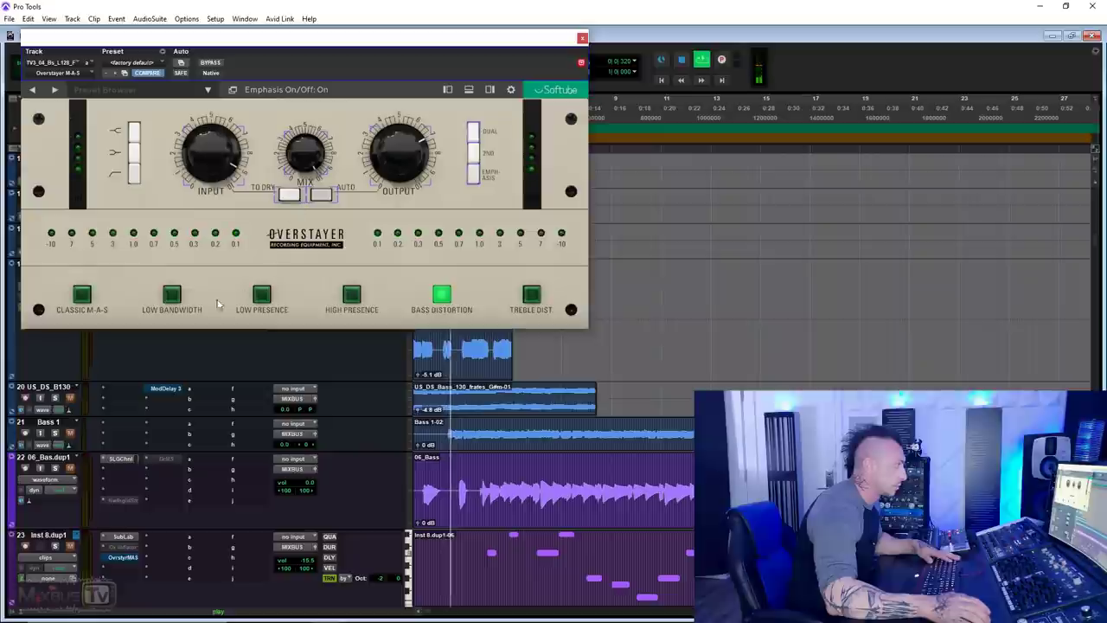
{"action": "left_click", "coordinate": [471, 91]}
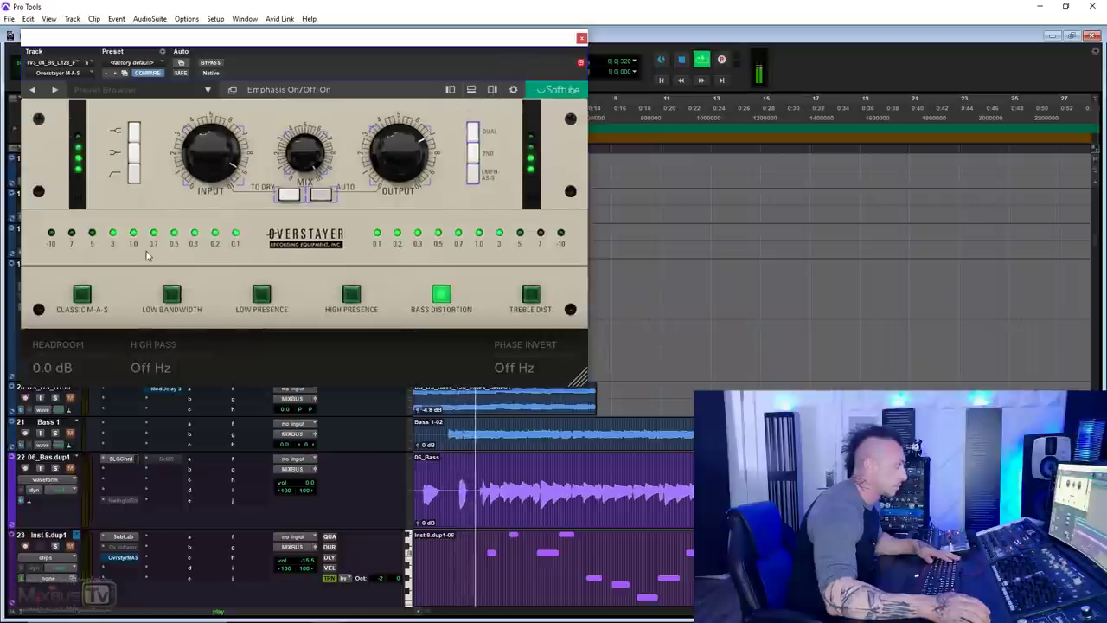
{"action": "left_click_drag", "start_coordinate": [73, 357], "coordinate": [65, 358]}
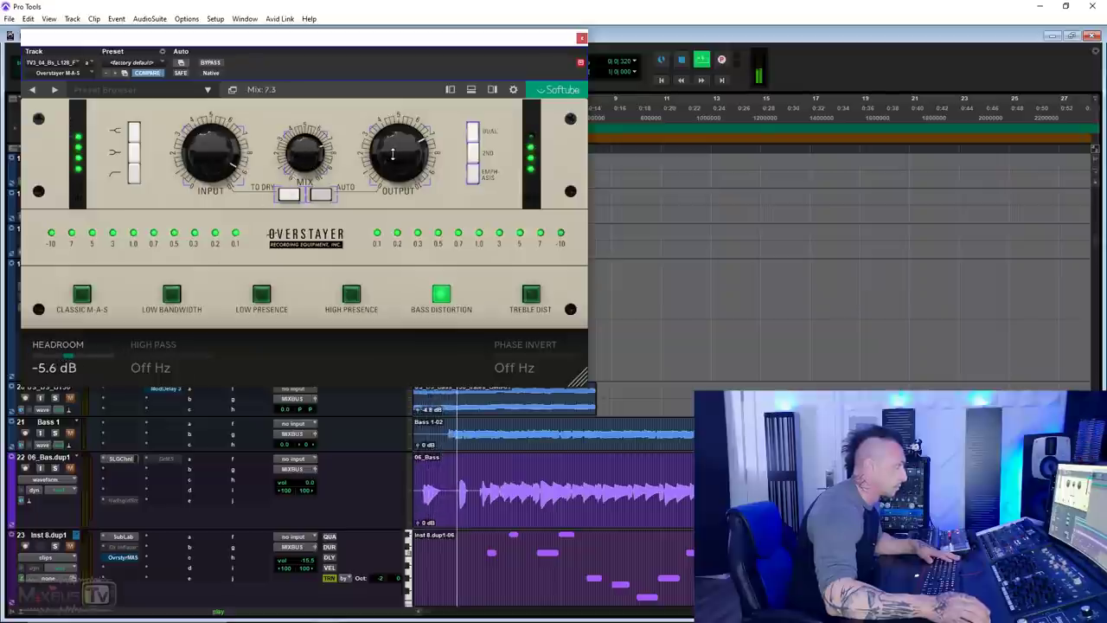
{"action": "left_click_drag", "start_coordinate": [78, 354], "coordinate": [64, 358]}
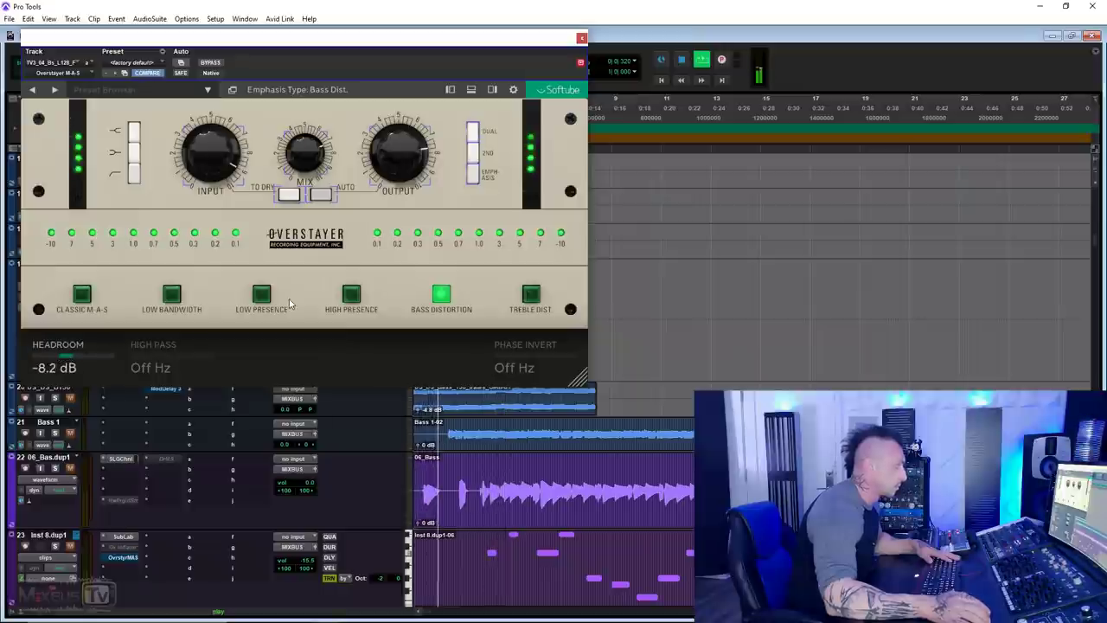
Step: Select the Low Bandwidth emphasis with the headroom at -12.5 dB and the mix at 8.0
{"action": "left_click", "coordinate": [178, 305]}
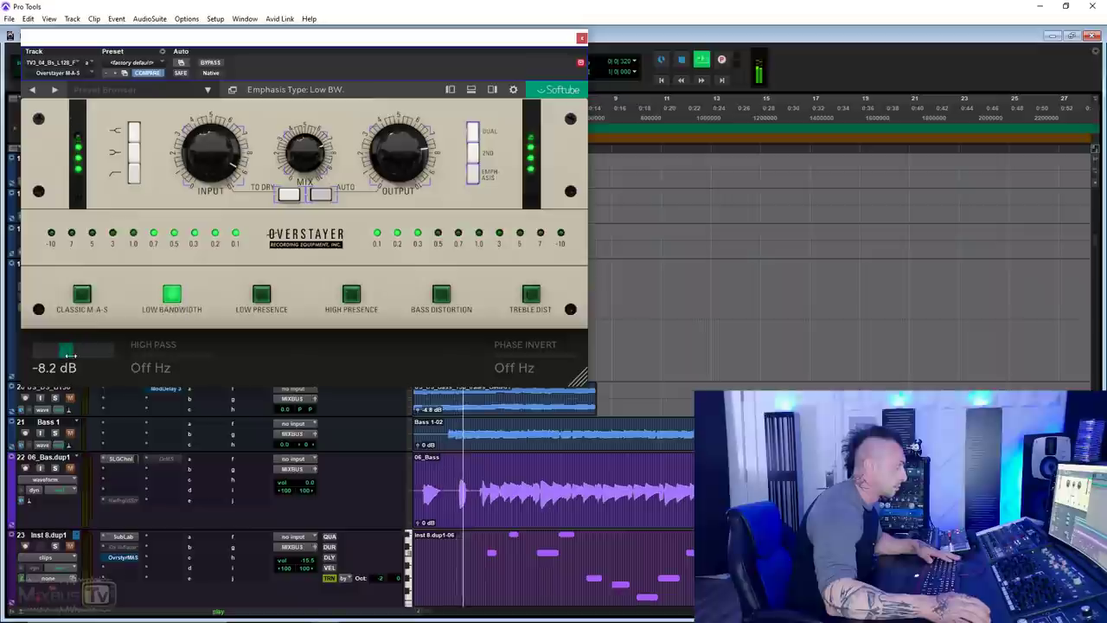
{"action": "mouse_move", "coordinate": [66, 358]}
{"action": "left_mouse_down"}
{"action": "mouse_move", "coordinate": [49, 358]}
{"action": "mouse_move", "coordinate": [66, 360]}
{"action": "left_mouse_up"}
{"action": "left_click_drag", "start_coordinate": [313, 138], "coordinate": [313, 143]}
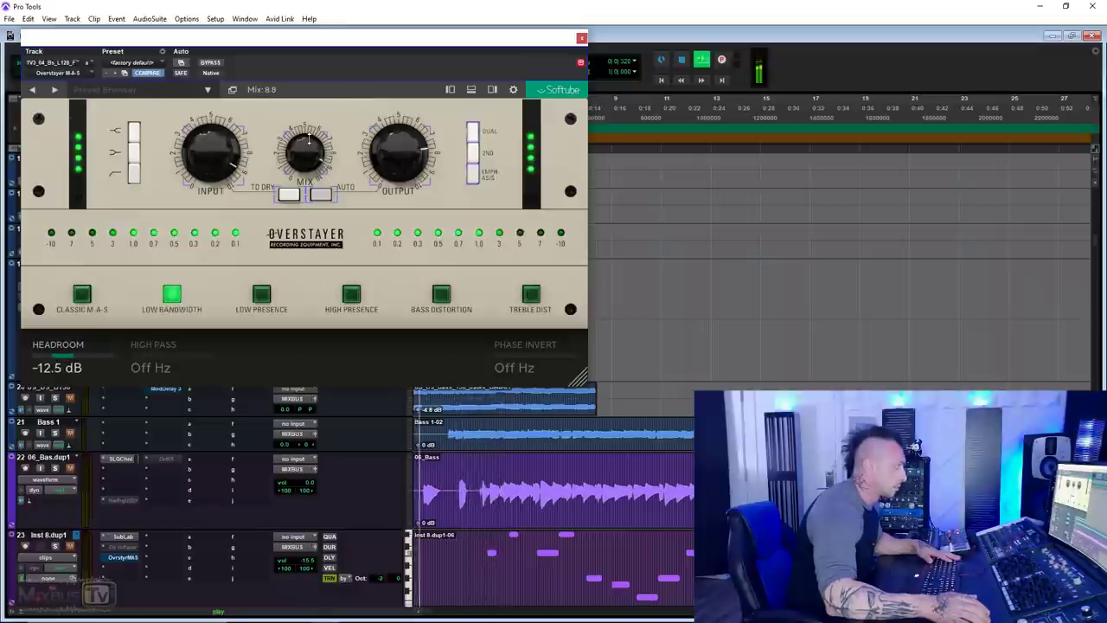
Step: Switch off Low Shelf, Low Cut, 2nd and Dual, and compare the processed bass with the bypassed signal
{"action": "left_click", "coordinate": [136, 160]}
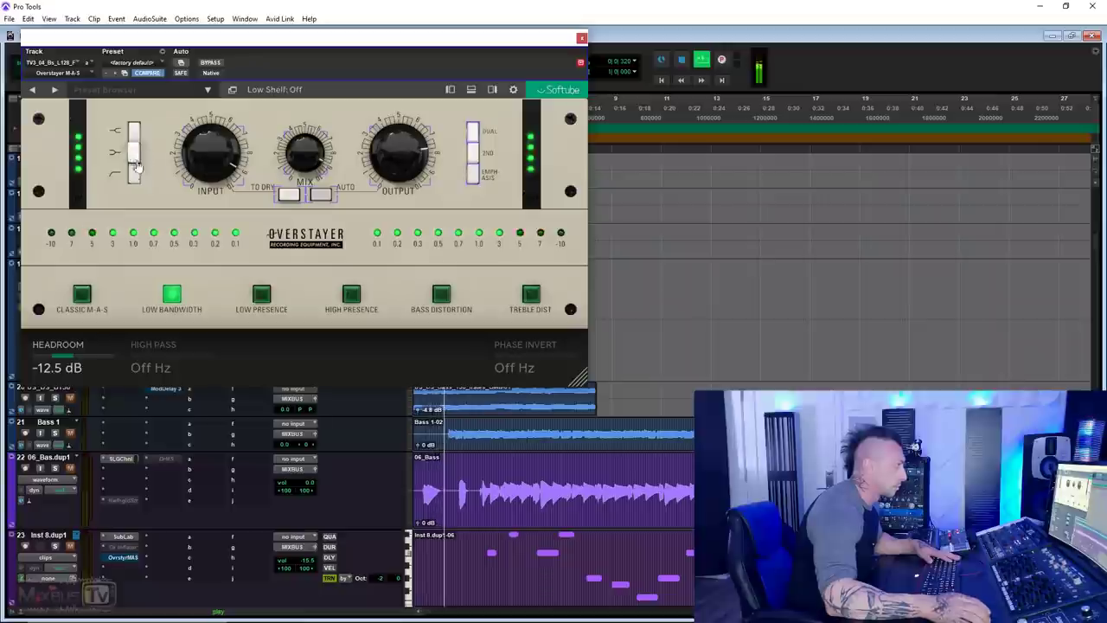
{"action": "left_click", "coordinate": [474, 159]}
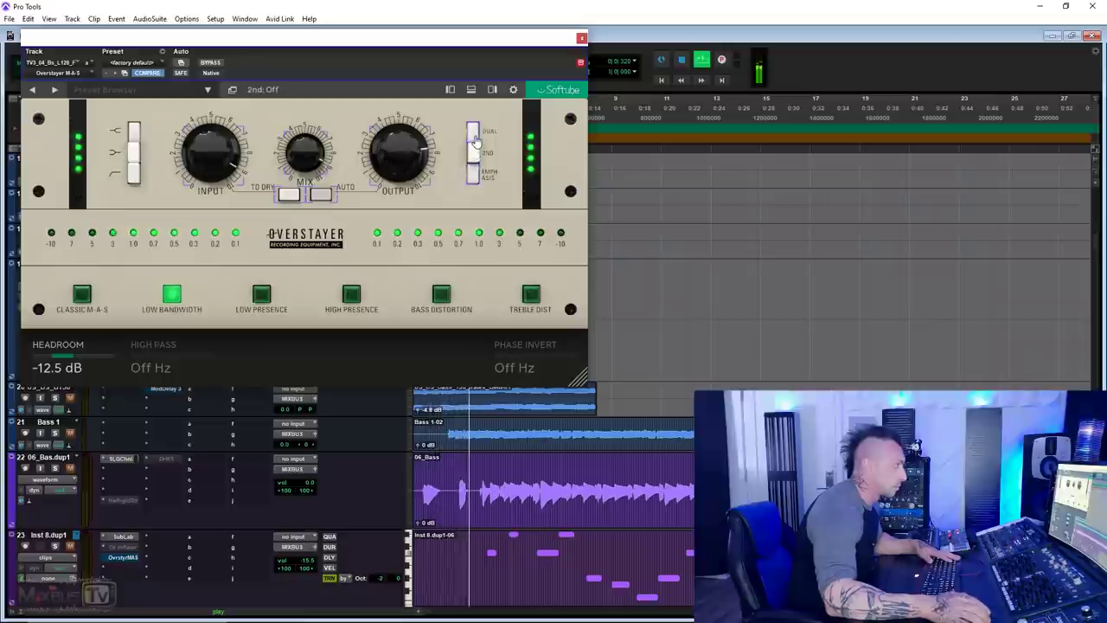
{"action": "left_click", "coordinate": [211, 64]}
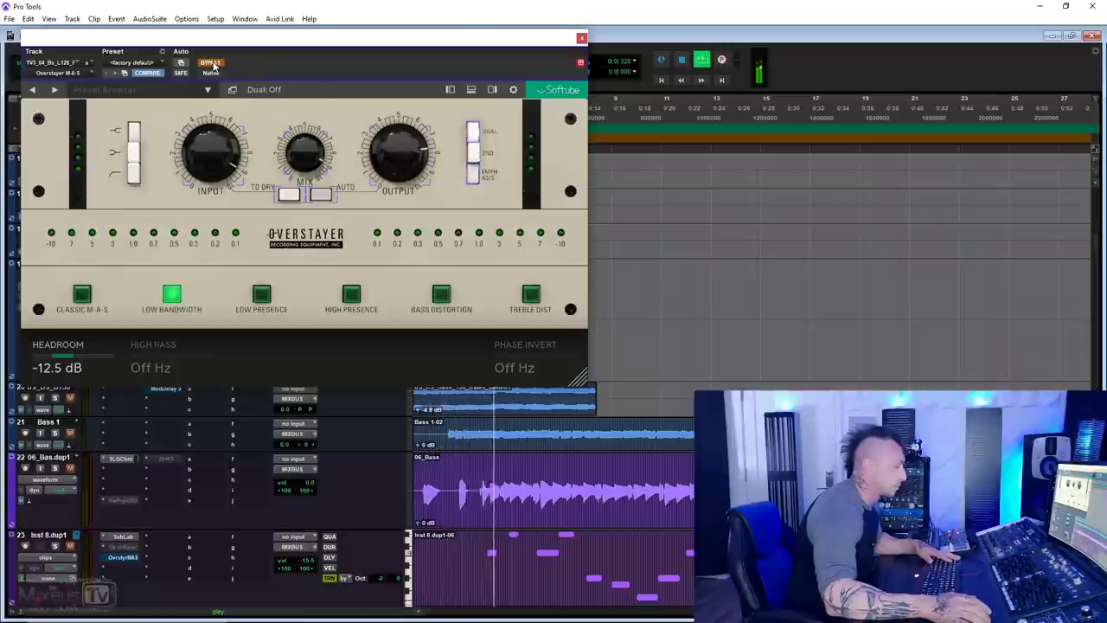
{"action": "left_click", "coordinate": [212, 64]}
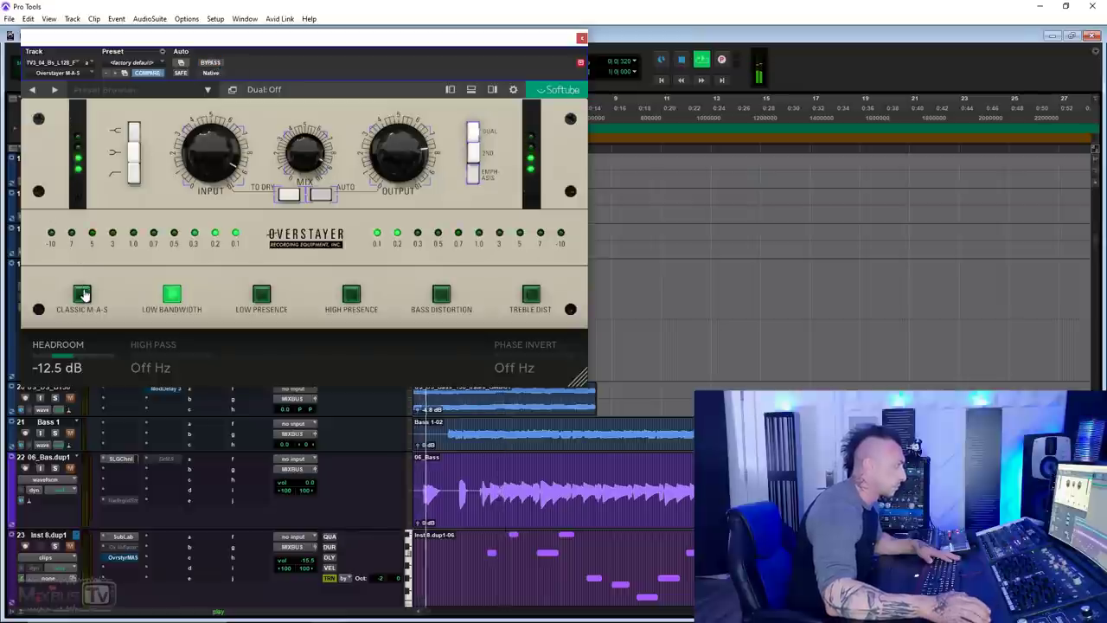
Step: Select the Low Presence emphasis, raise the input to 8.5 and turn on Low Cut
{"action": "left_click", "coordinate": [266, 299]}
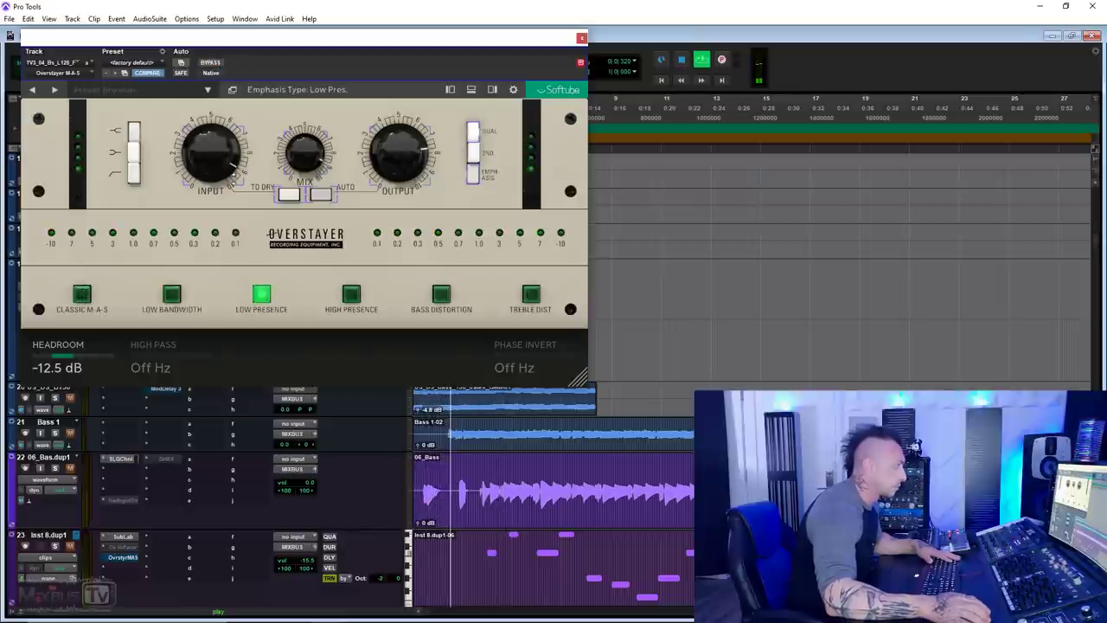
{"action": "mouse_move", "coordinate": [210, 159]}
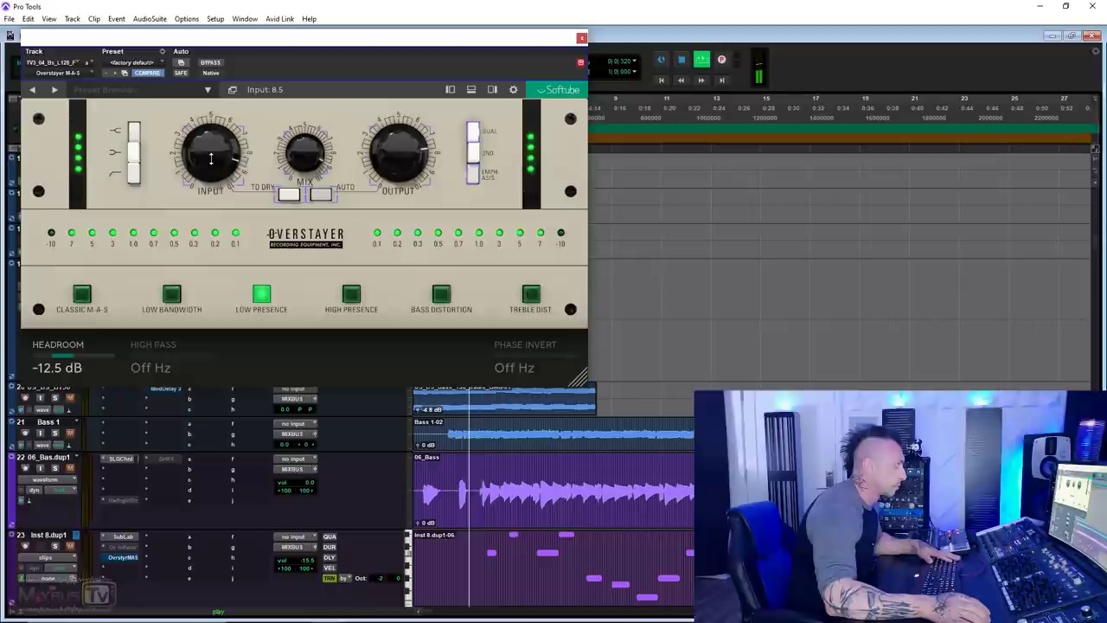
{"action": "left_click", "coordinate": [134, 160]}
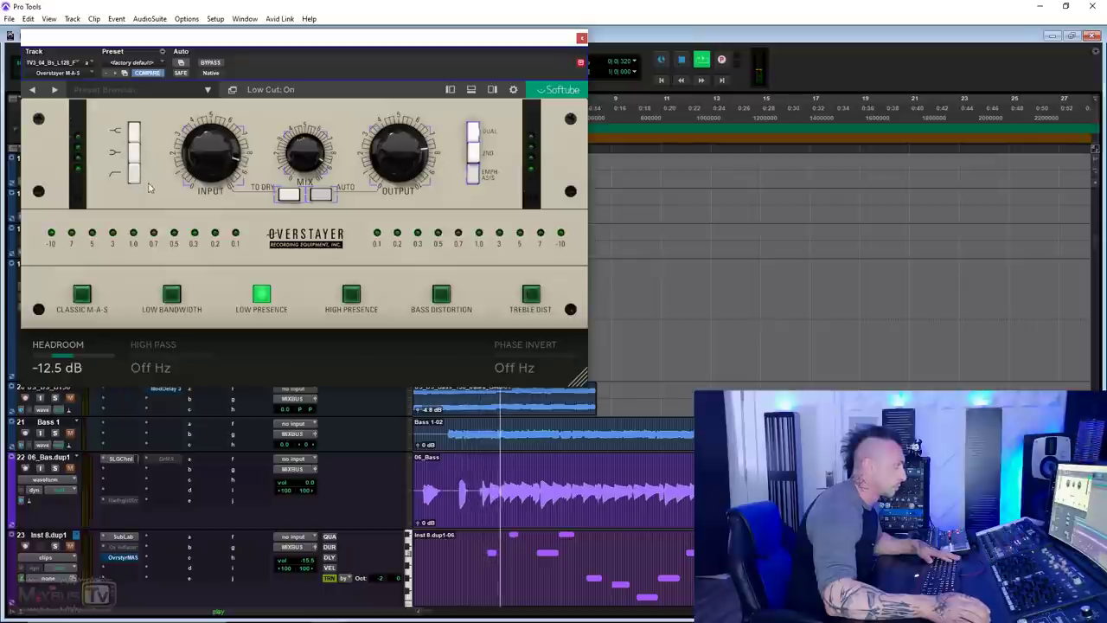
Step: Audition the High Presence and Bass Distortion emphases on the bass and switch to Treble Distortion
{"action": "left_click", "coordinate": [351, 296]}
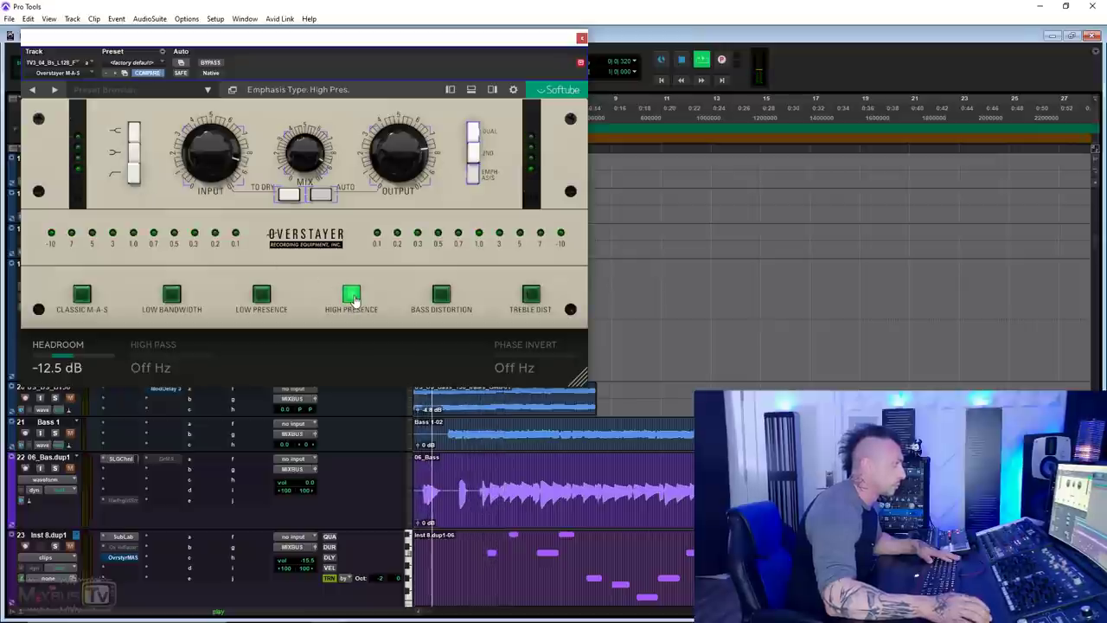
{"action": "left_click", "coordinate": [442, 296]}
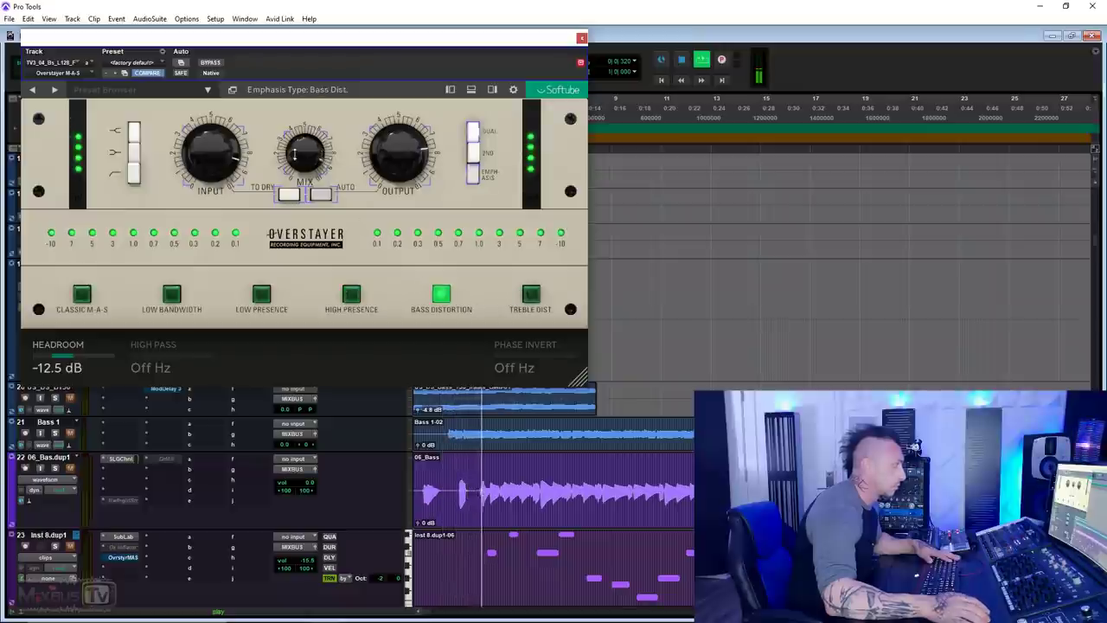
{"action": "left_click", "coordinate": [532, 295]}
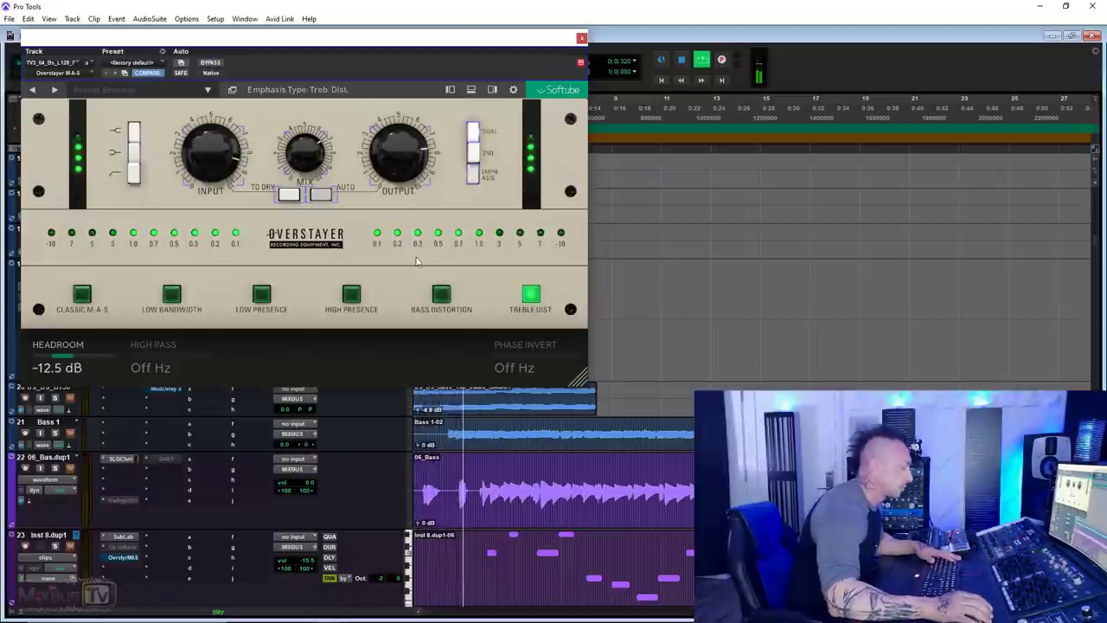
{"action": "left_click_drag", "start_coordinate": [66, 354], "coordinate": [314, 281]}
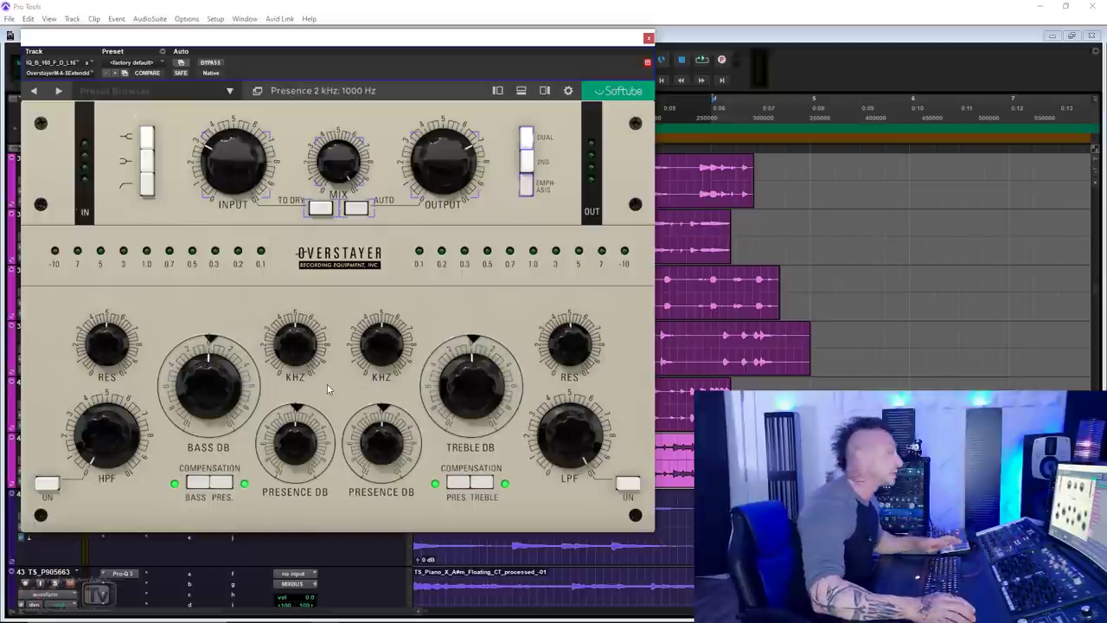
Step: Start playback of the track with the extended M-A-S and raise the high-pass filter's frequency and resonance
{"action": "mouse_move", "coordinate": [123, 439]}
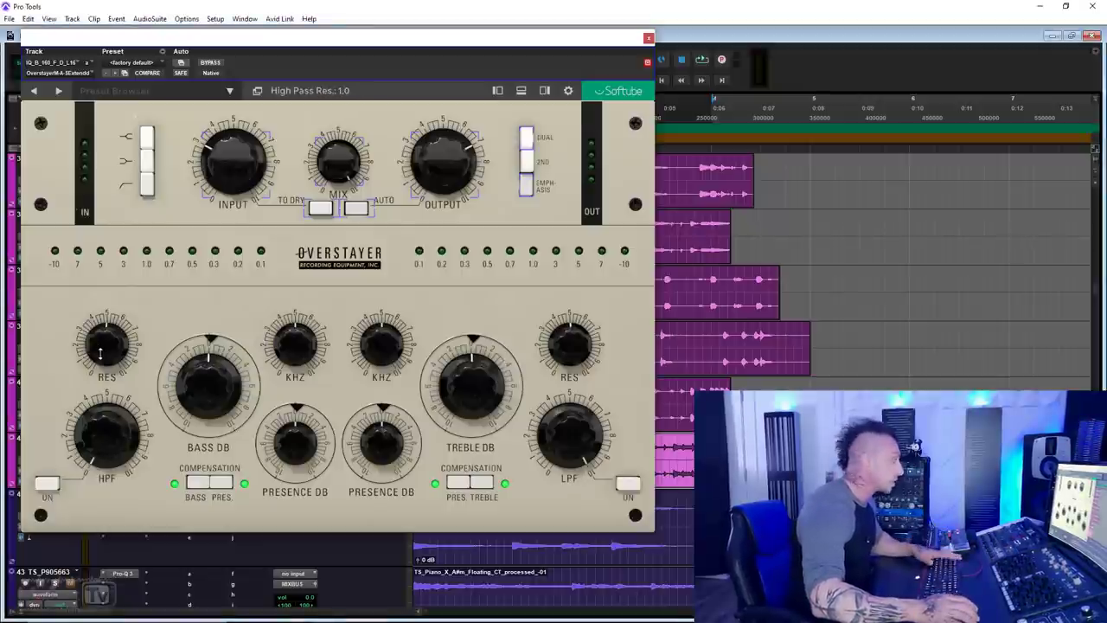
{"action": "key", "text": "space"}
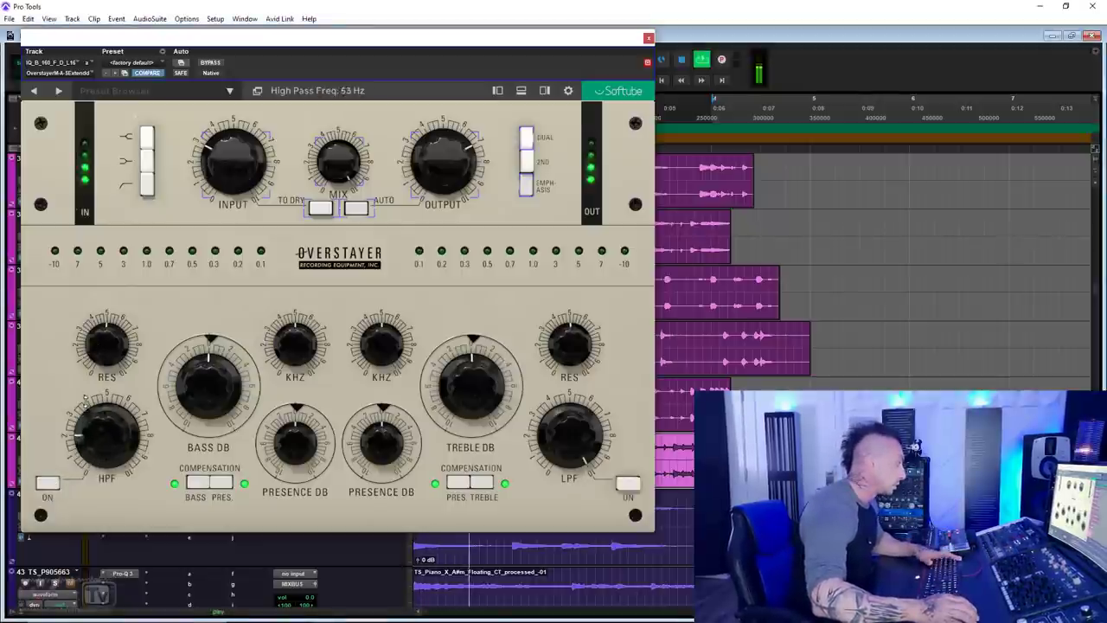
{"action": "left_click_drag", "start_coordinate": [105, 433], "coordinate": [104, 344]}
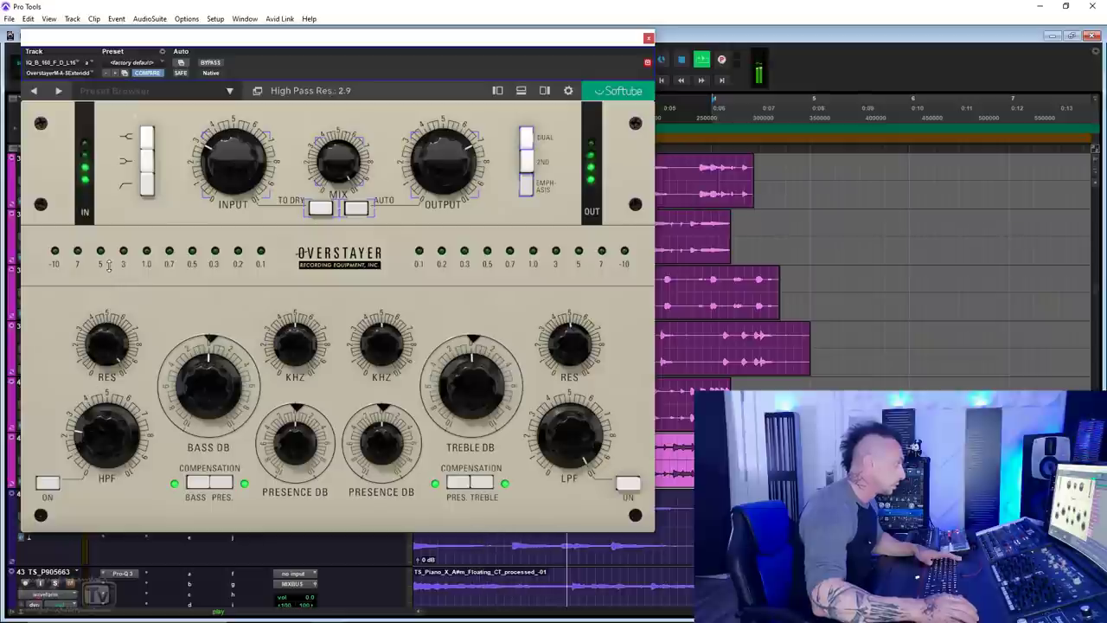
Step: Fine-tune the high-pass frequency around 65 Hz and toggle the filter to hear its effect, leaving it on
{"action": "left_click_drag", "start_coordinate": [108, 442], "coordinate": [59, 489]}
{"action": "left_click", "coordinate": [52, 488]}
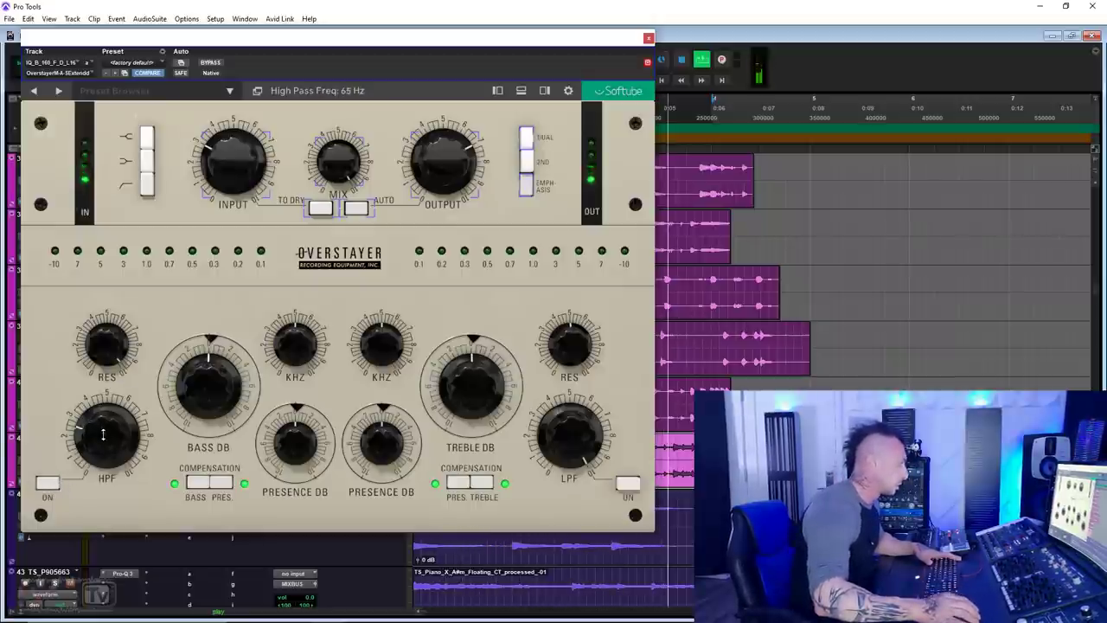
{"action": "left_click_drag", "start_coordinate": [103, 429], "coordinate": [102, 437]}
{"action": "left_click", "coordinate": [45, 485]}
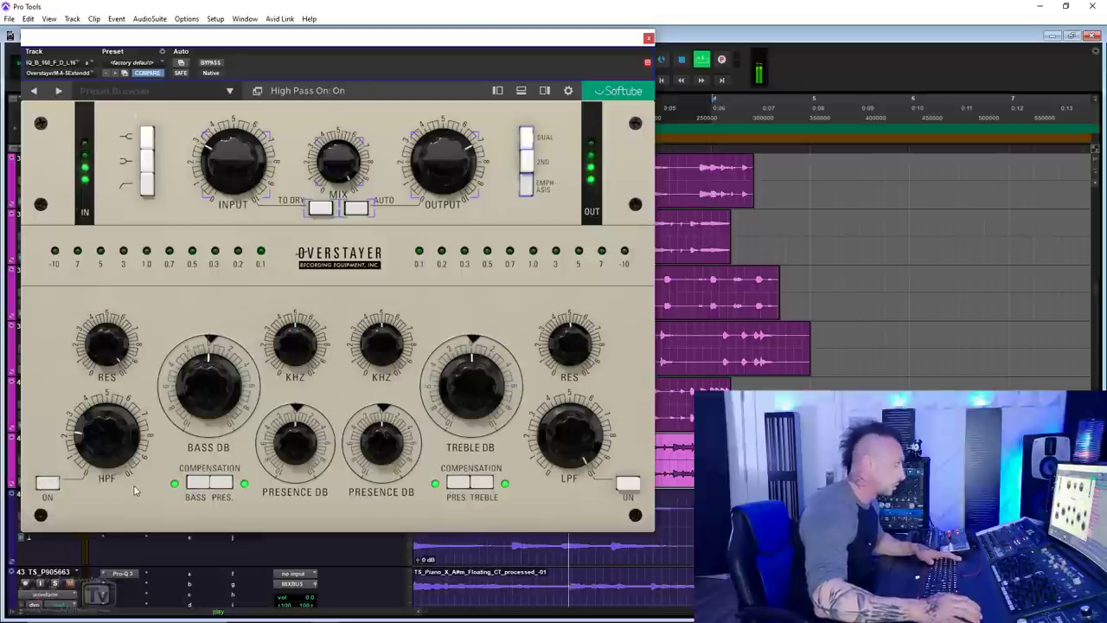
Step: Raise the input to 7.6 and compare the saturated track with the bypassed signal during playback
{"action": "left_click_drag", "start_coordinate": [234, 179], "coordinate": [231, 90]}
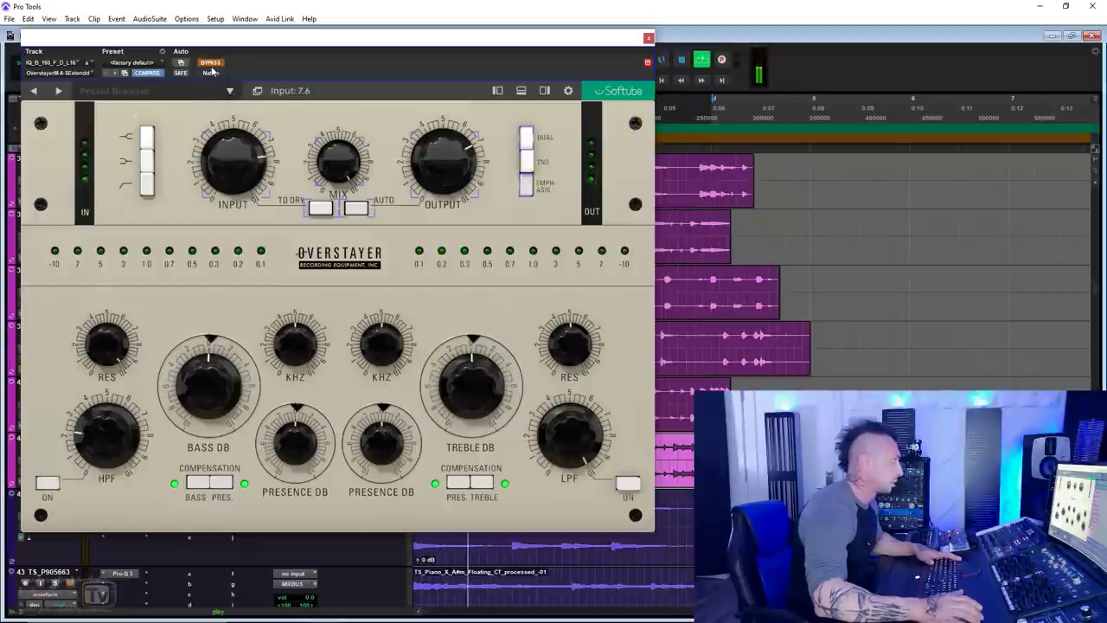
{"action": "left_click", "coordinate": [211, 66]}
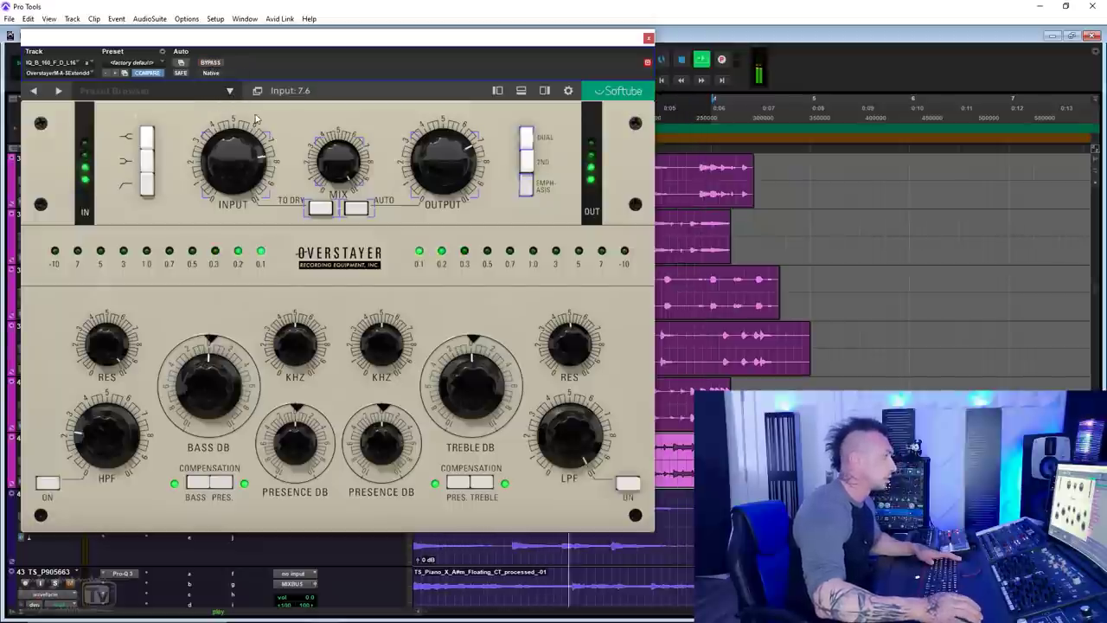
{"action": "key", "text": "space"}
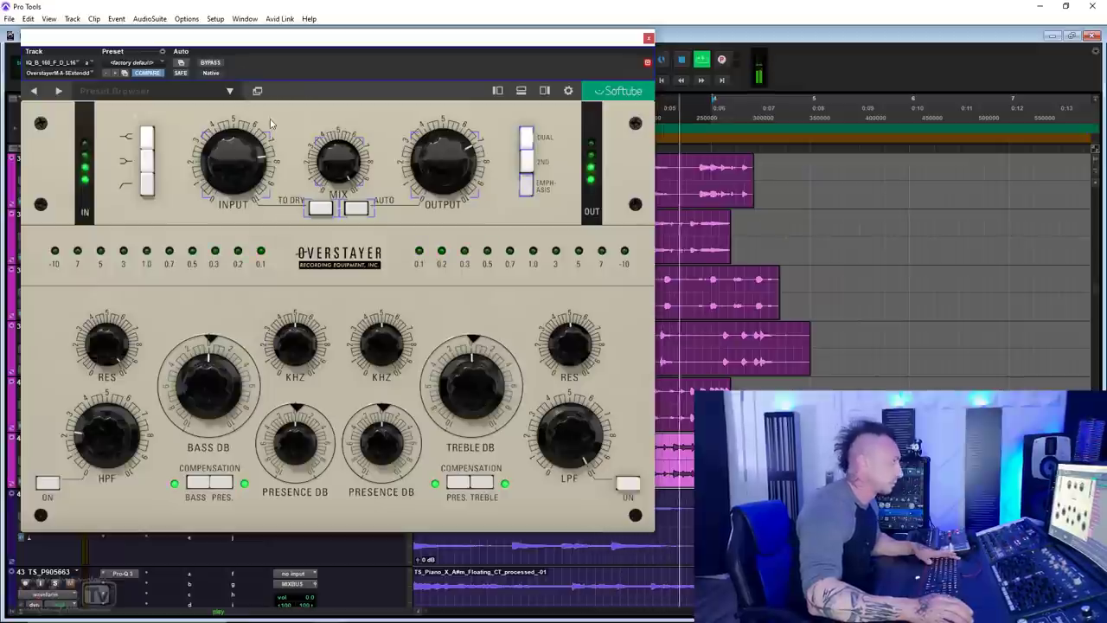
{"action": "left_click", "coordinate": [216, 65]}
Step: Audition the Dual, Low Shelf and High Shelf switches during playback, returning each to off
{"action": "left_click", "coordinate": [530, 154]}
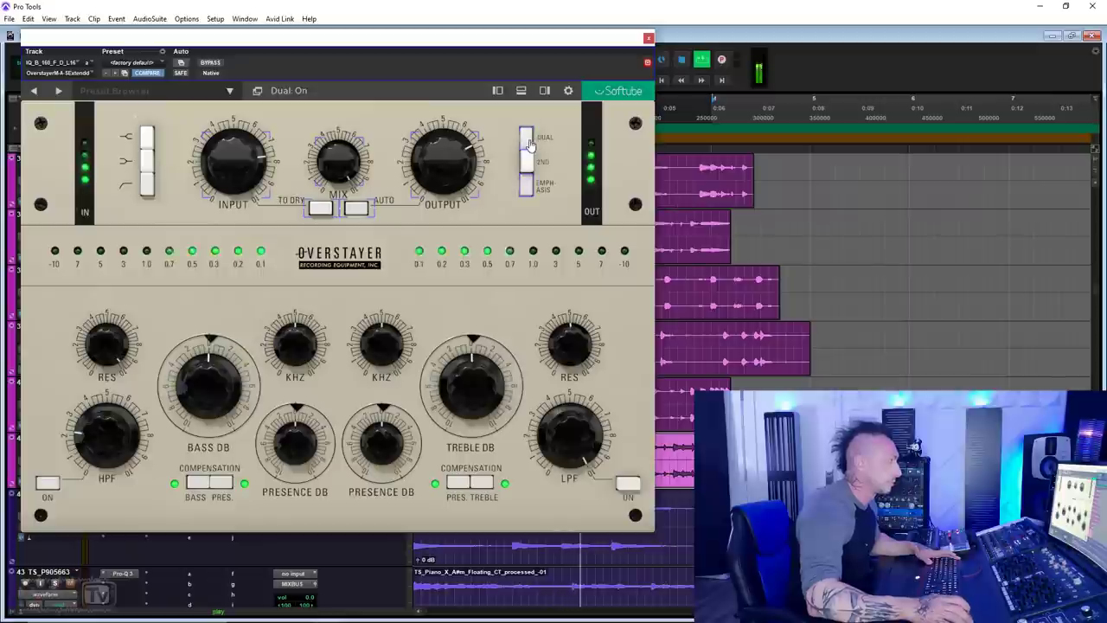
{"action": "left_click", "coordinate": [147, 162]}
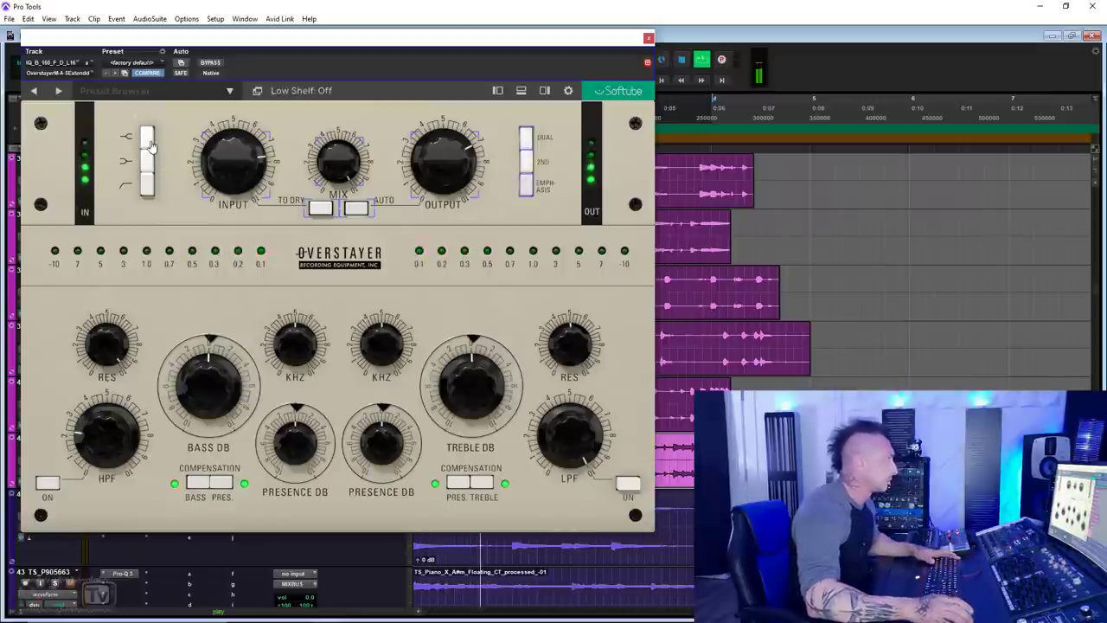
{"action": "left_click", "coordinate": [149, 144]}
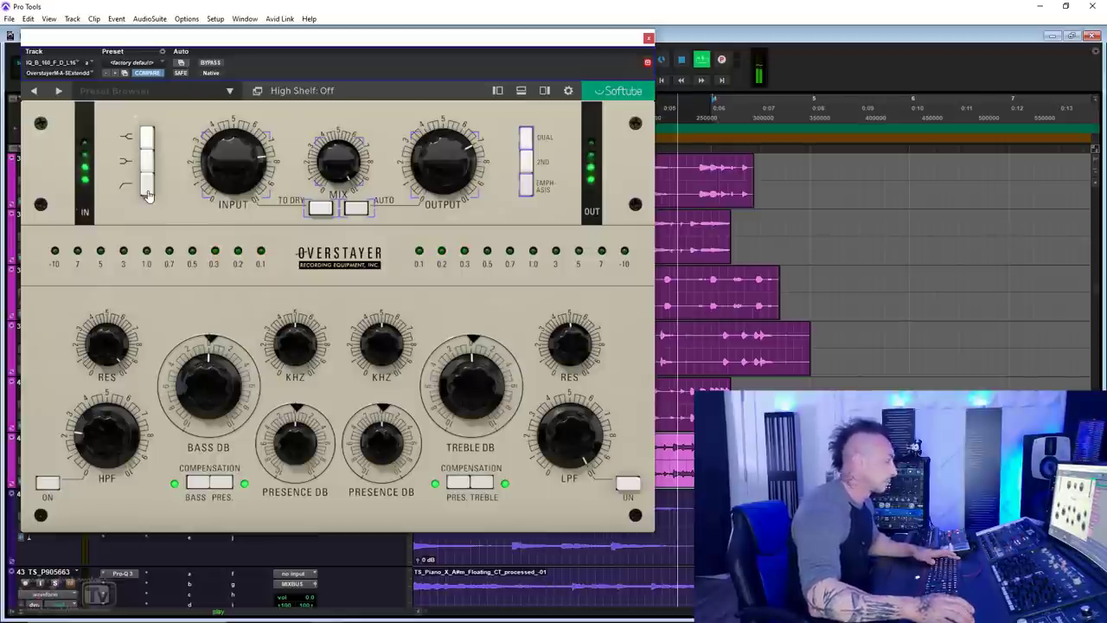
Step: Turn on the extended M-A-S low-pass filter and sweep its frequency around 16 kHz during playback
{"action": "key", "text": "space"}
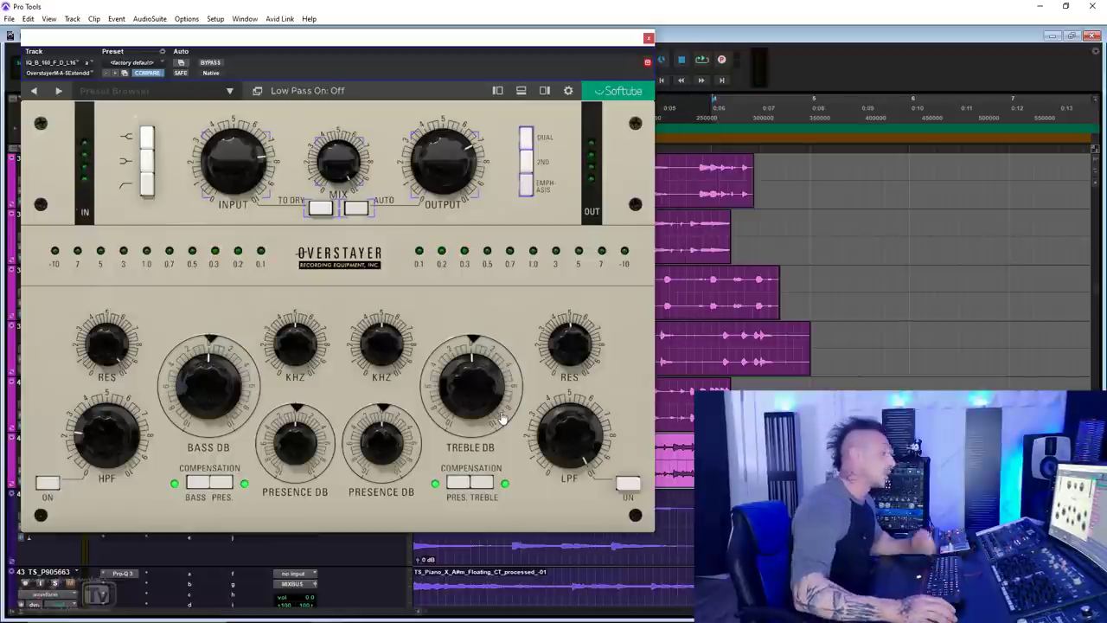
{"action": "left_click", "coordinate": [627, 486]}
{"action": "key", "text": "space"}
{"action": "mouse_move", "coordinate": [573, 426]}
{"action": "left_mouse_down"}
{"action": "mouse_move", "coordinate": [564, 478]}
{"action": "mouse_move", "coordinate": [563, 444]}
{"action": "left_mouse_up"}
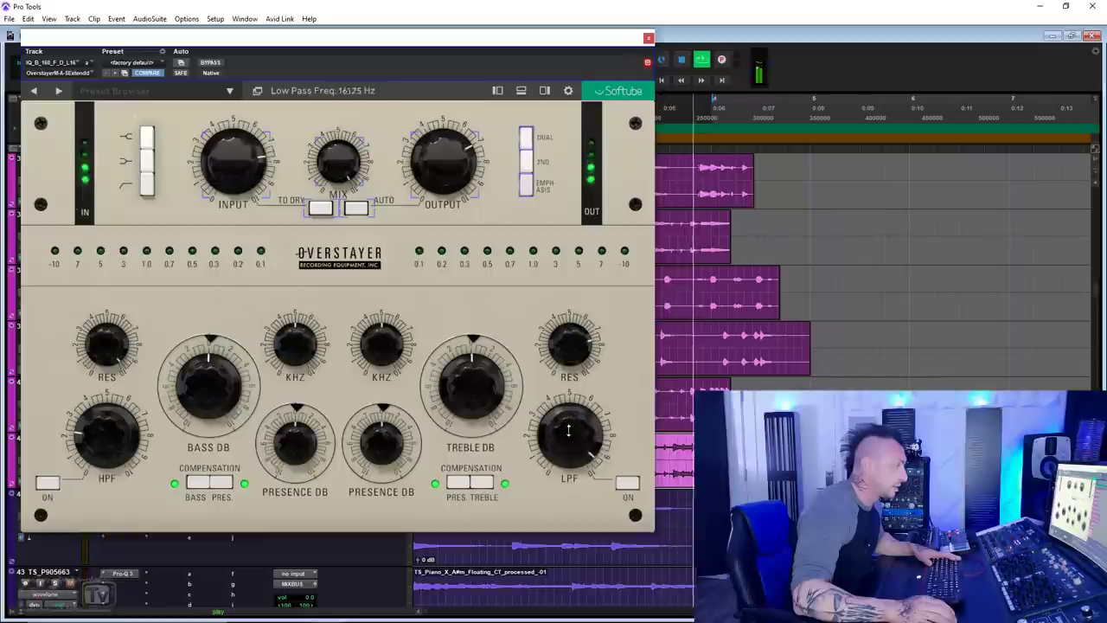
{"action": "mouse_move", "coordinate": [567, 437]}
{"action": "left_mouse_down"}
{"action": "mouse_move", "coordinate": [567, 476]}
{"action": "mouse_move", "coordinate": [565, 435]}
{"action": "left_mouse_up"}
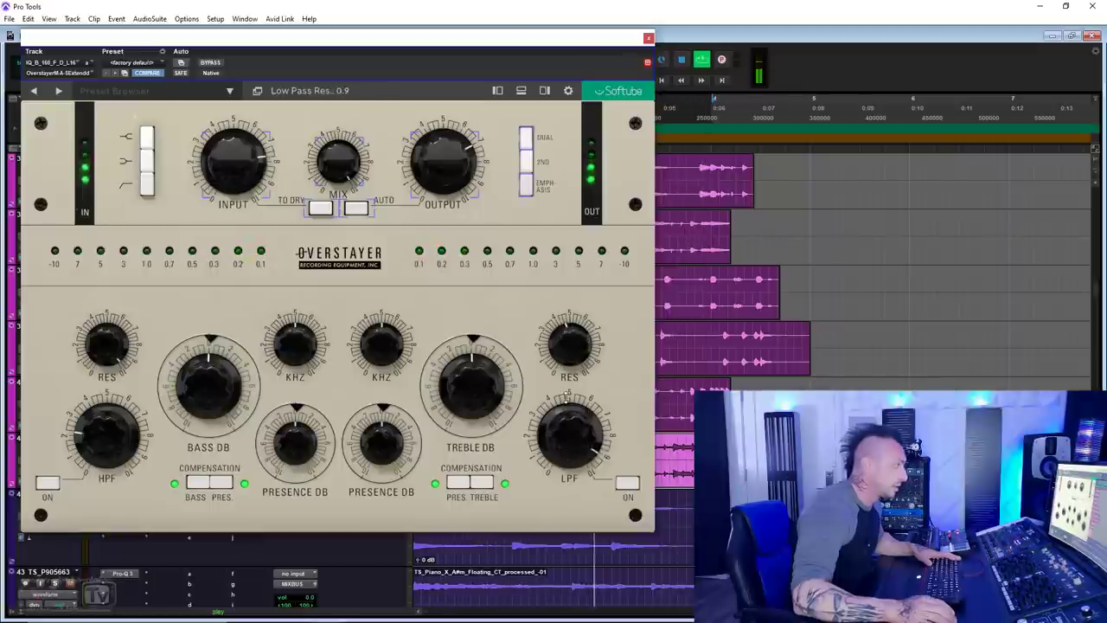
Step: Toggle the low-pass filter to compare its effect and audition different resonance amounts, leaving the filter on
{"action": "left_click", "coordinate": [628, 482]}
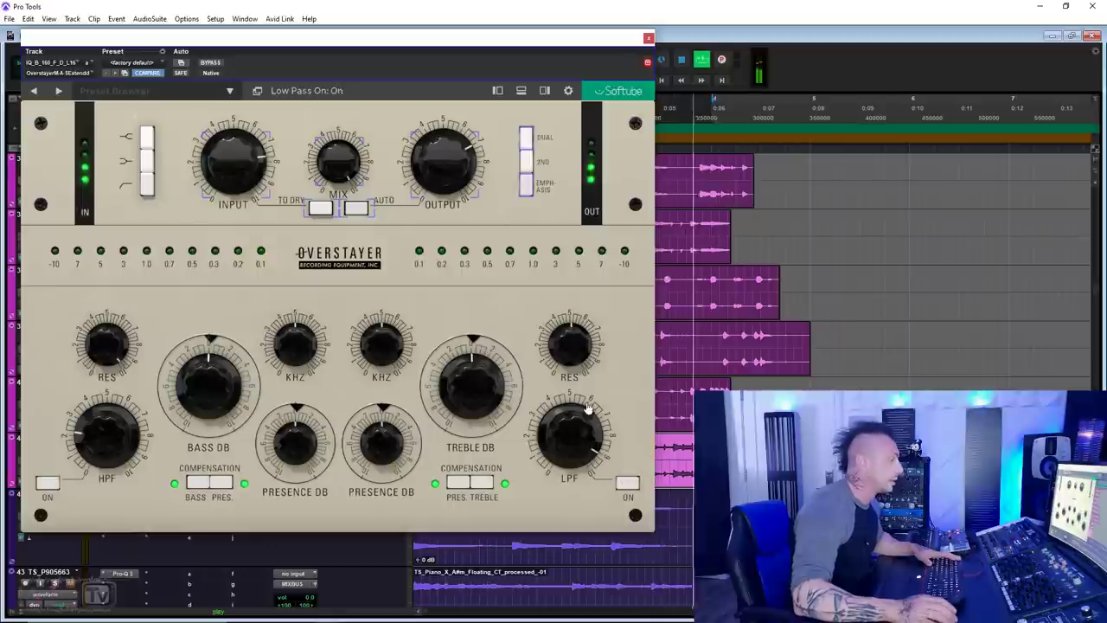
{"action": "left_click_drag", "start_coordinate": [569, 346], "coordinate": [570, 437]}
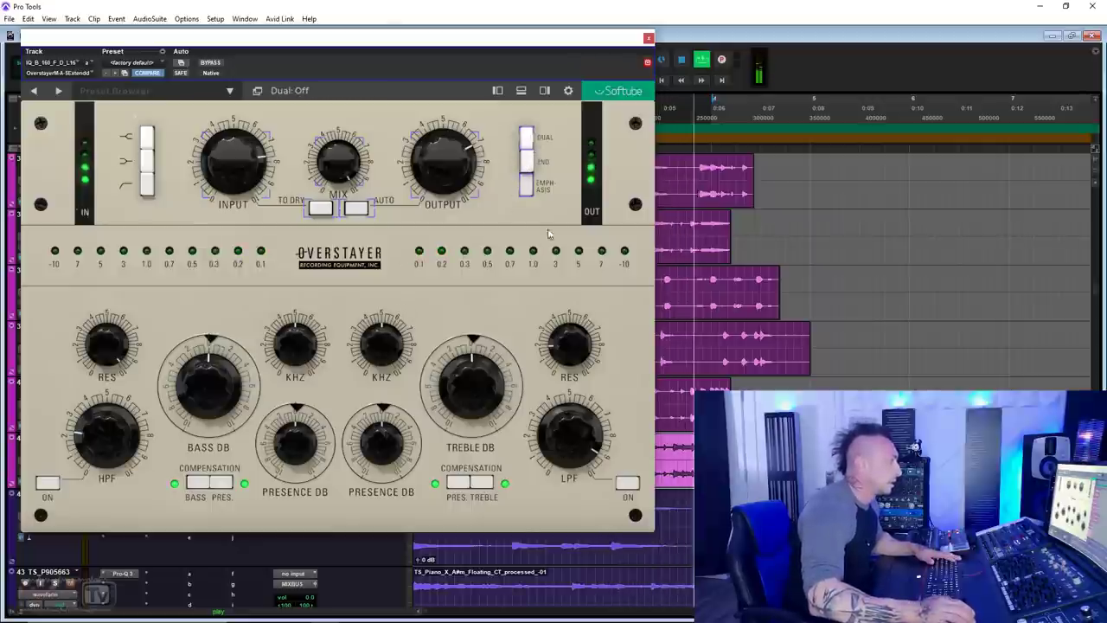
{"action": "left_click_drag", "start_coordinate": [570, 344], "coordinate": [571, 327]}
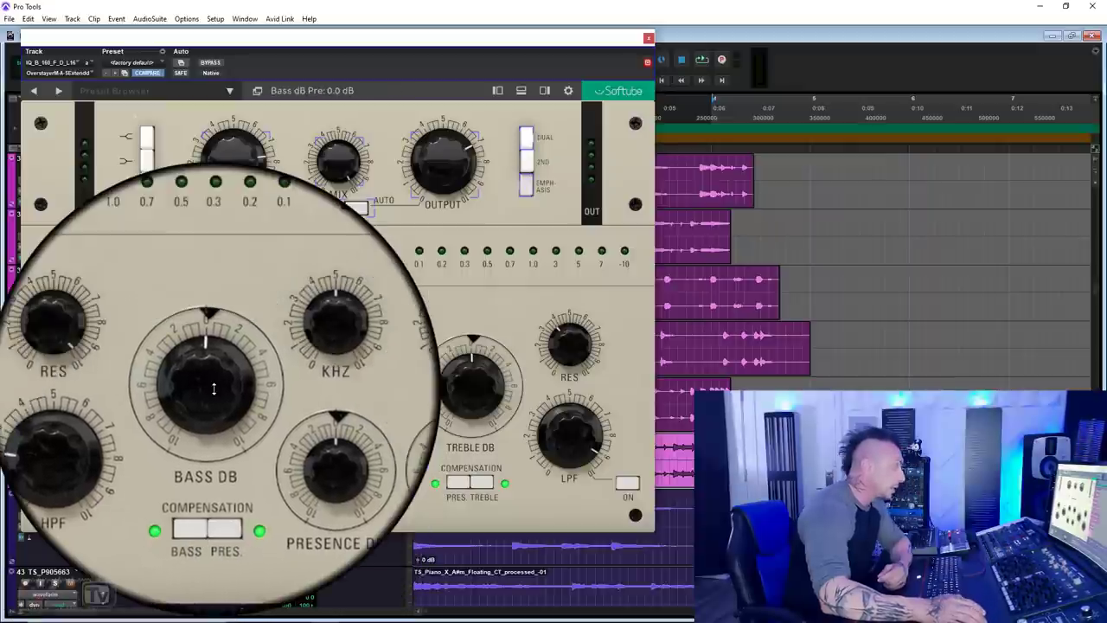
Step: Demonstrate cutting the pre-saturation bass with playback stopped, and repeat the cut to -12 dB while the track plays
{"action": "left_click_drag", "start_coordinate": [217, 387], "coordinate": [206, 451]}
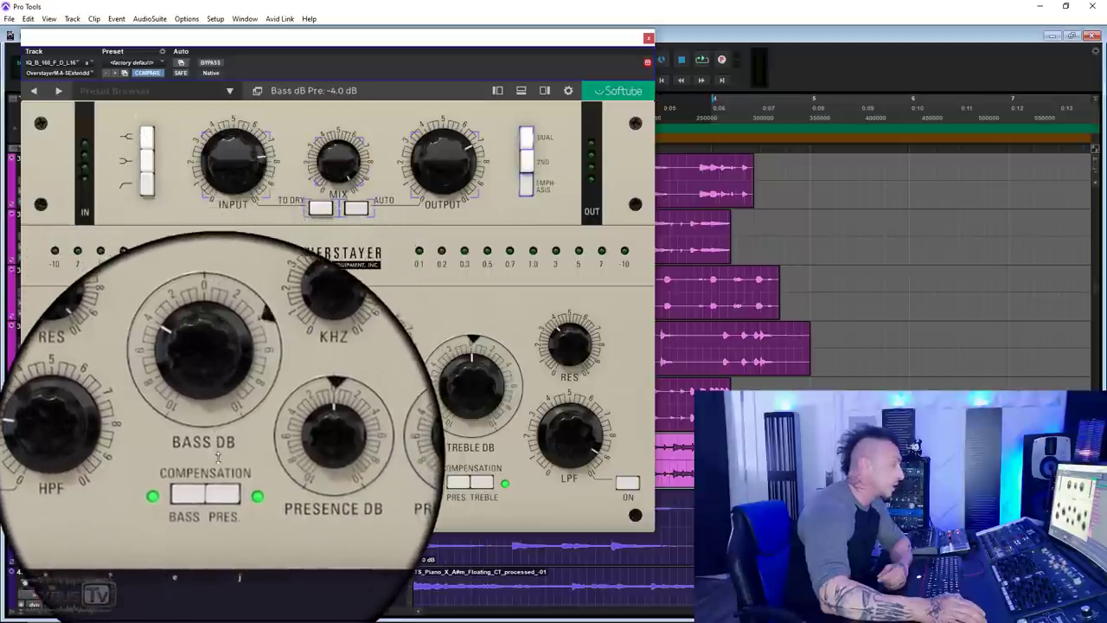
{"action": "left_click_drag", "start_coordinate": [213, 407], "coordinate": [215, 432]}
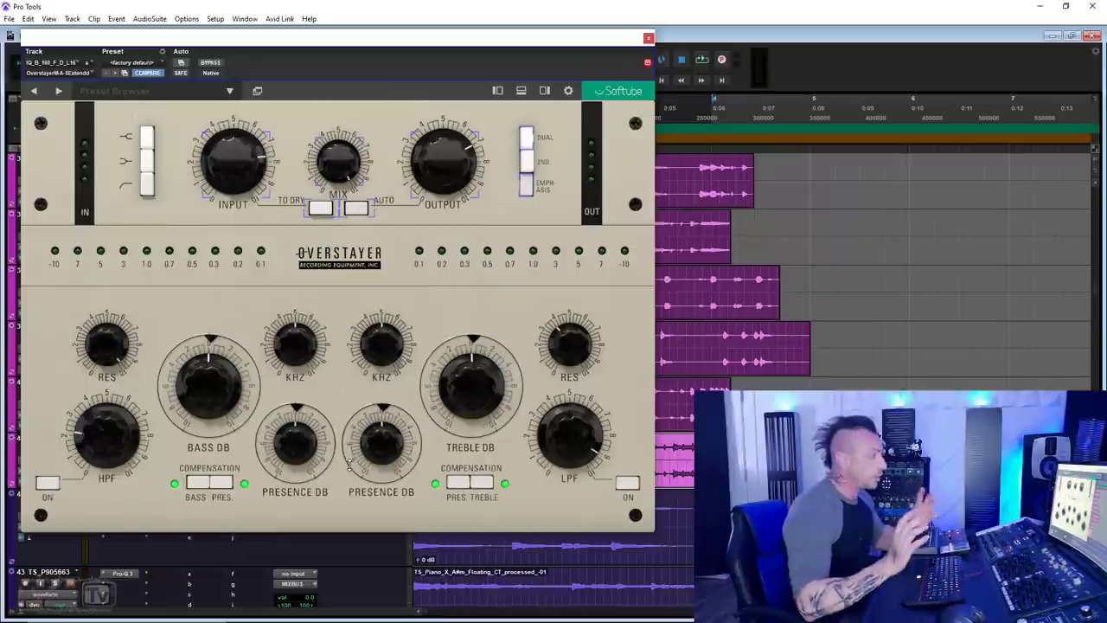
{"action": "key", "text": "space"}
{"action": "left_click_drag", "start_coordinate": [208, 389], "coordinate": [212, 448]}
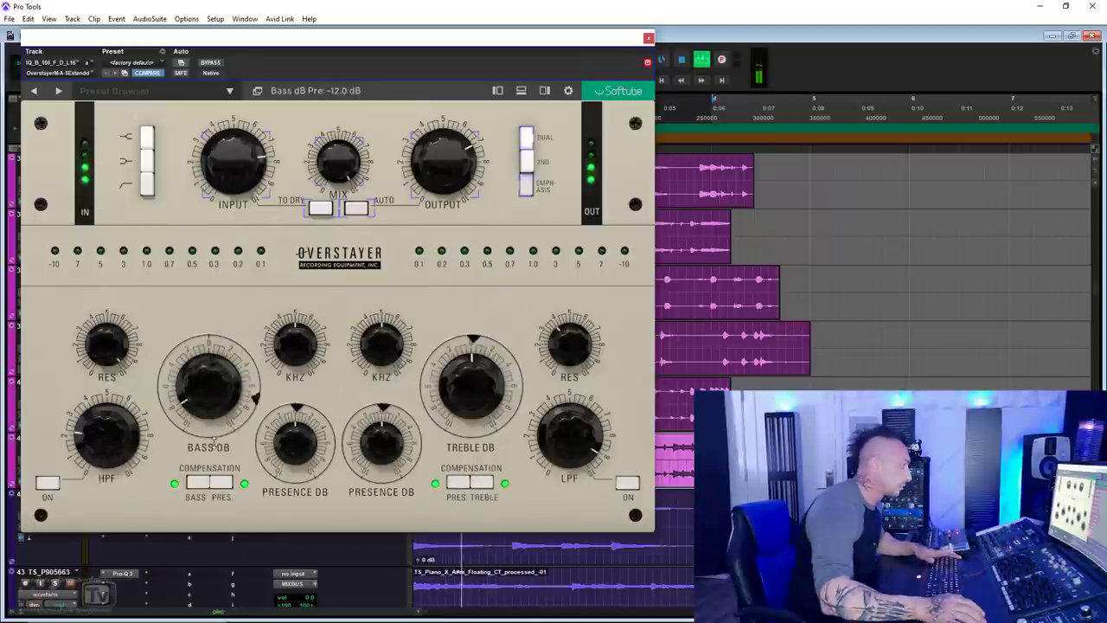
Step: Audition the pre-saturation bass boosted to 18 dB with both filters switched off, and bring the boost down to 3 dB
{"action": "left_click", "coordinate": [57, 482]}
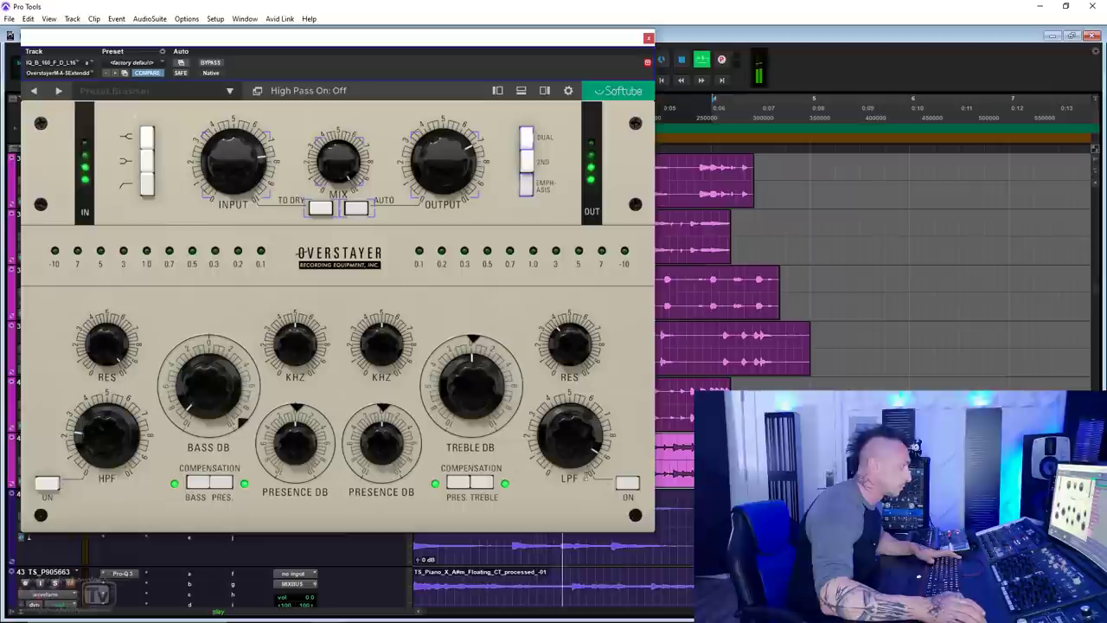
{"action": "left_click", "coordinate": [628, 483]}
{"action": "left_click_drag", "start_coordinate": [212, 388], "coordinate": [191, 201]}
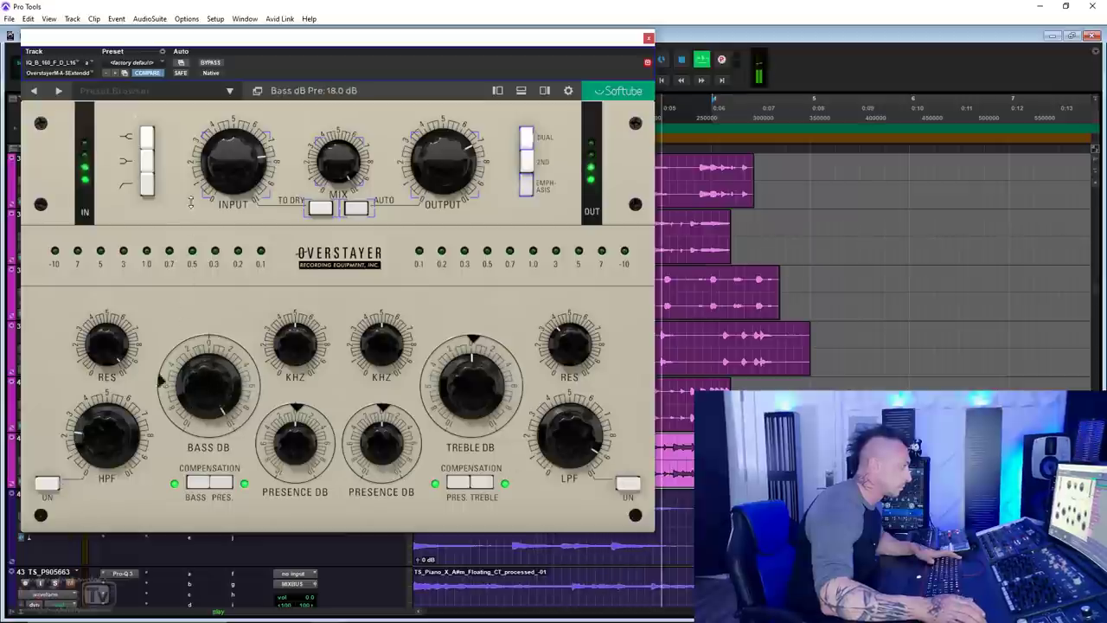
{"action": "mouse_move", "coordinate": [210, 346]}
{"action": "left_mouse_down"}
{"action": "mouse_move", "coordinate": [209, 396]}
{"action": "mouse_move", "coordinate": [211, 365]}
{"action": "left_mouse_up"}
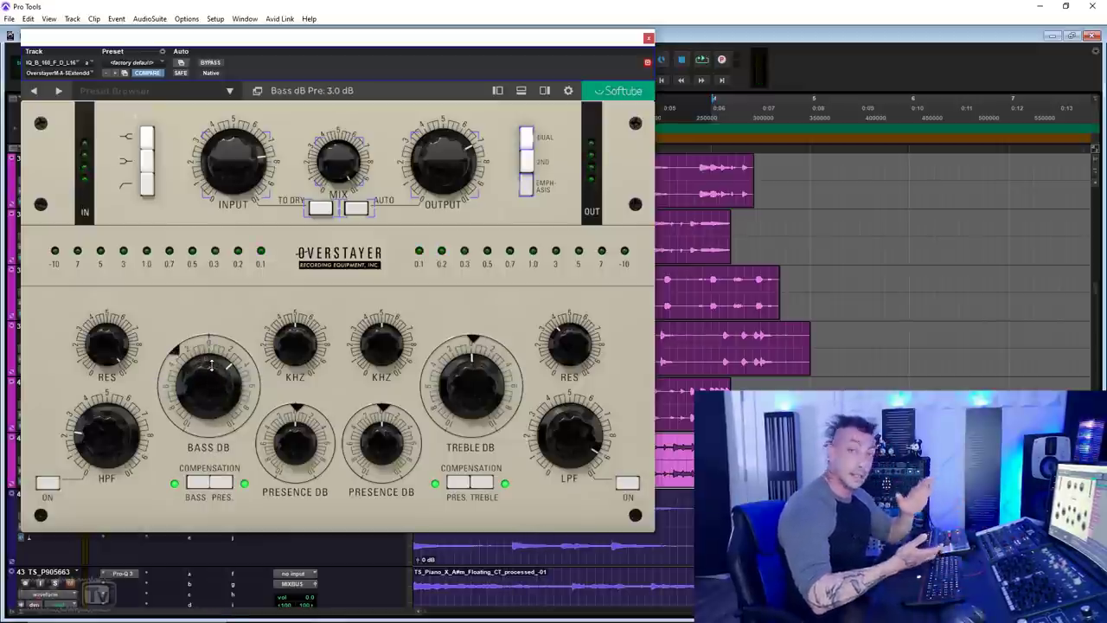
Step: Resume playback, raise the input to 9.3 and set the pre-saturation bass cut to -15 dB
{"action": "key", "text": "space"}
{"action": "left_click_drag", "start_coordinate": [211, 365], "coordinate": [206, 476]}
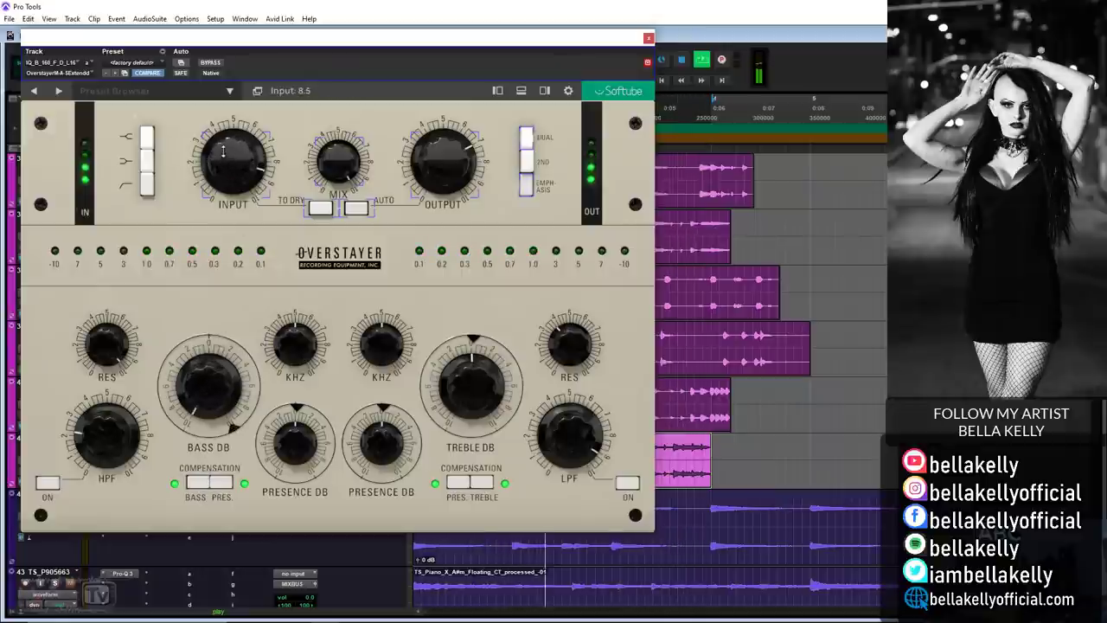
{"action": "left_click_drag", "start_coordinate": [222, 141], "coordinate": [223, 136]}
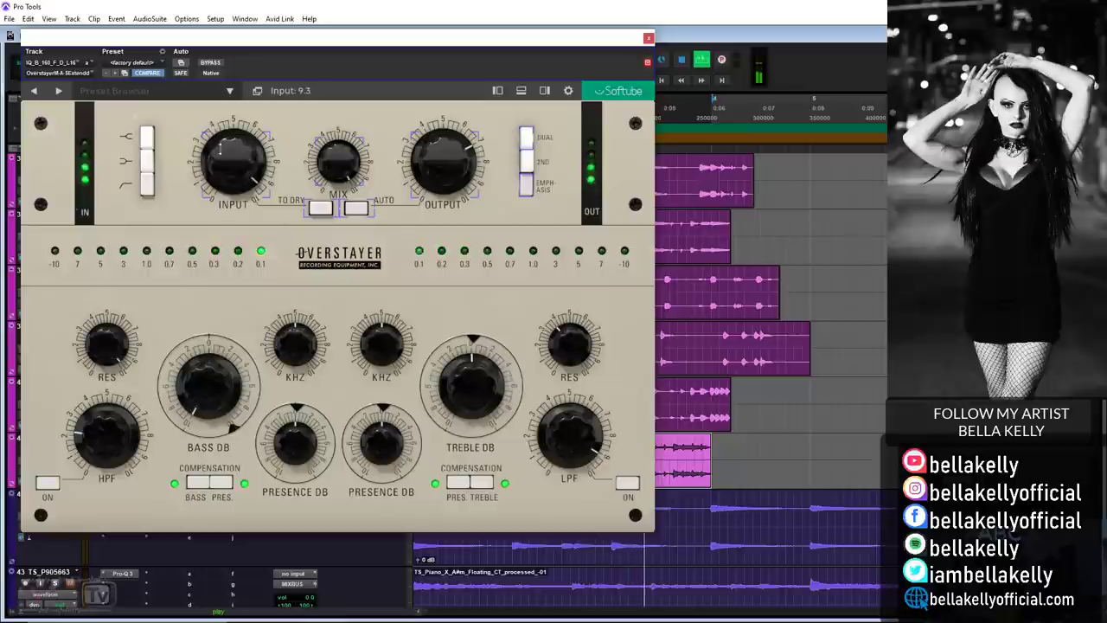
{"action": "left_click_drag", "start_coordinate": [210, 393], "coordinate": [196, 441]}
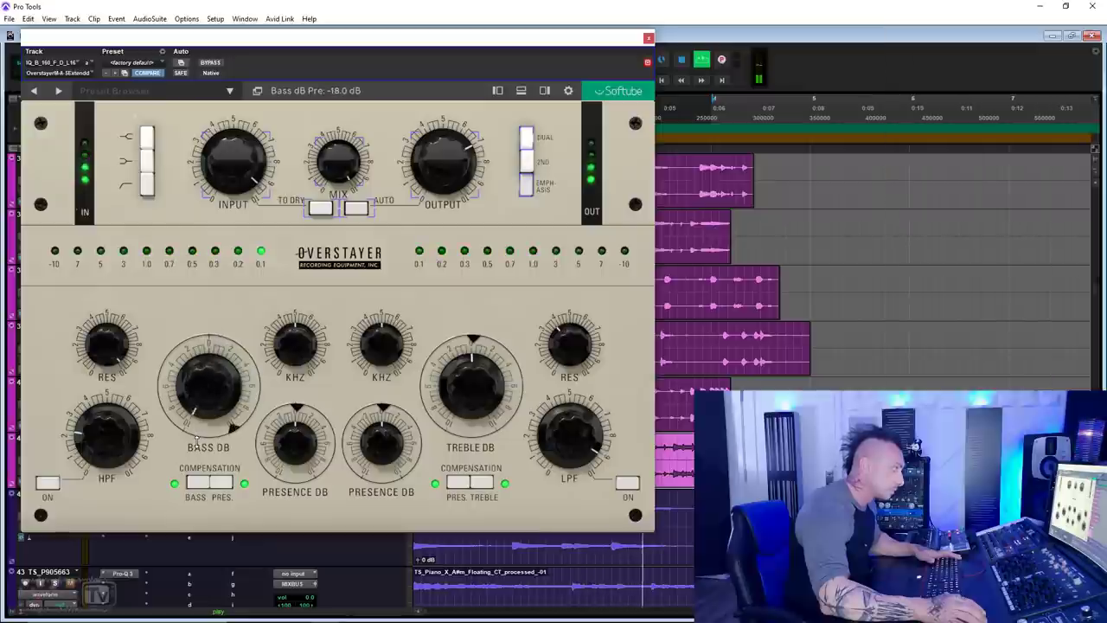
{"action": "left_click_drag", "start_coordinate": [212, 395], "coordinate": [212, 379]}
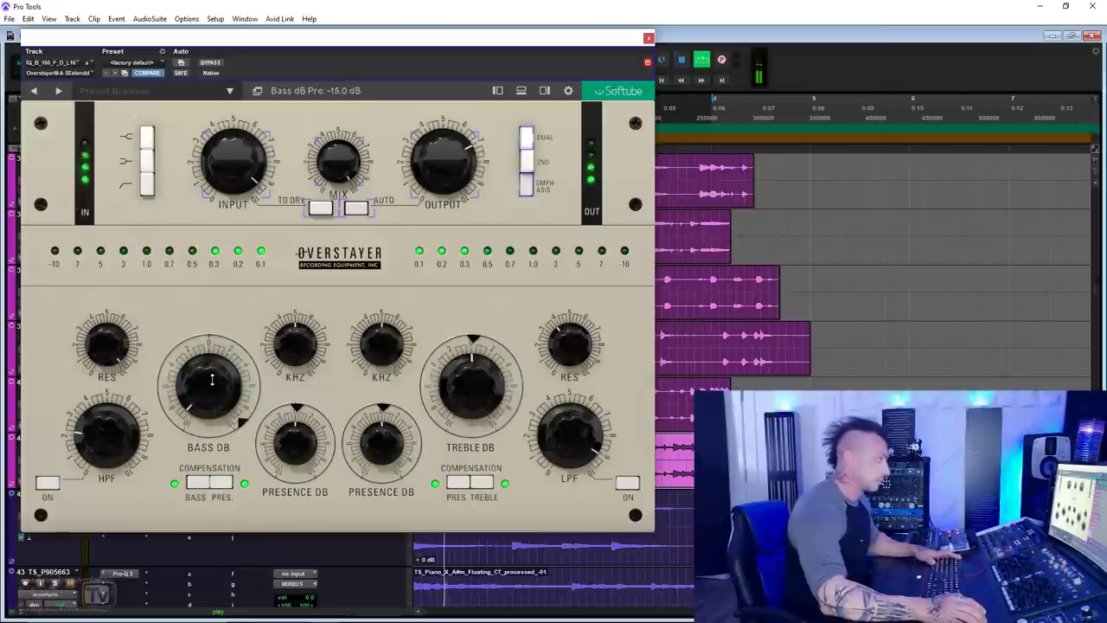
Step: Restart playback with the input at 8.6 and compare the bass-cut saturation with the bypassed signal
{"action": "key", "text": "space"}
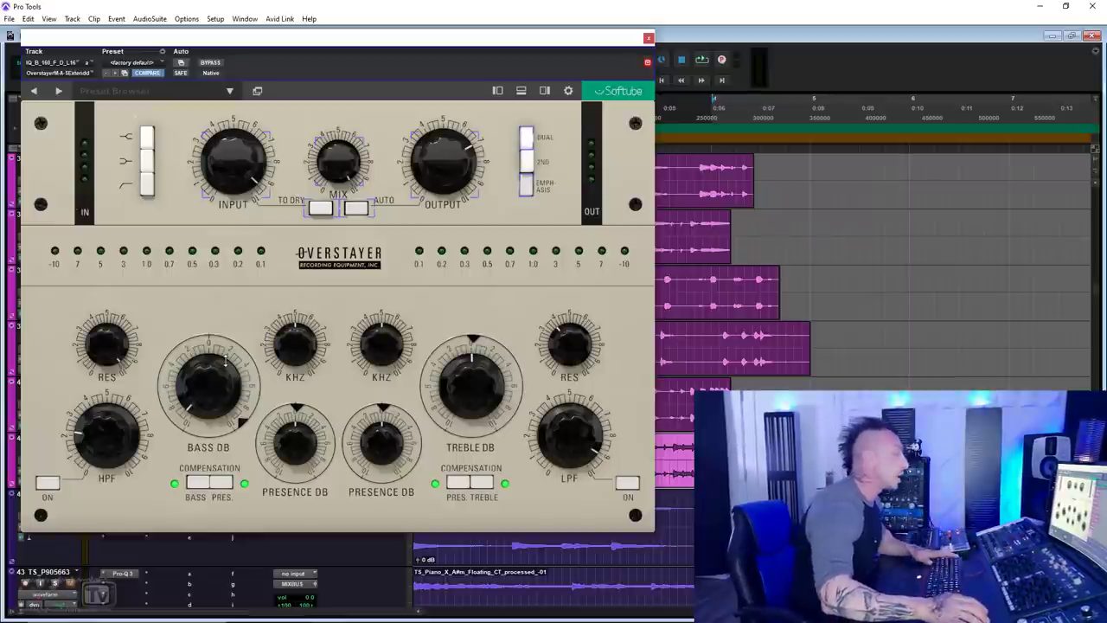
{"action": "key", "text": "space"}
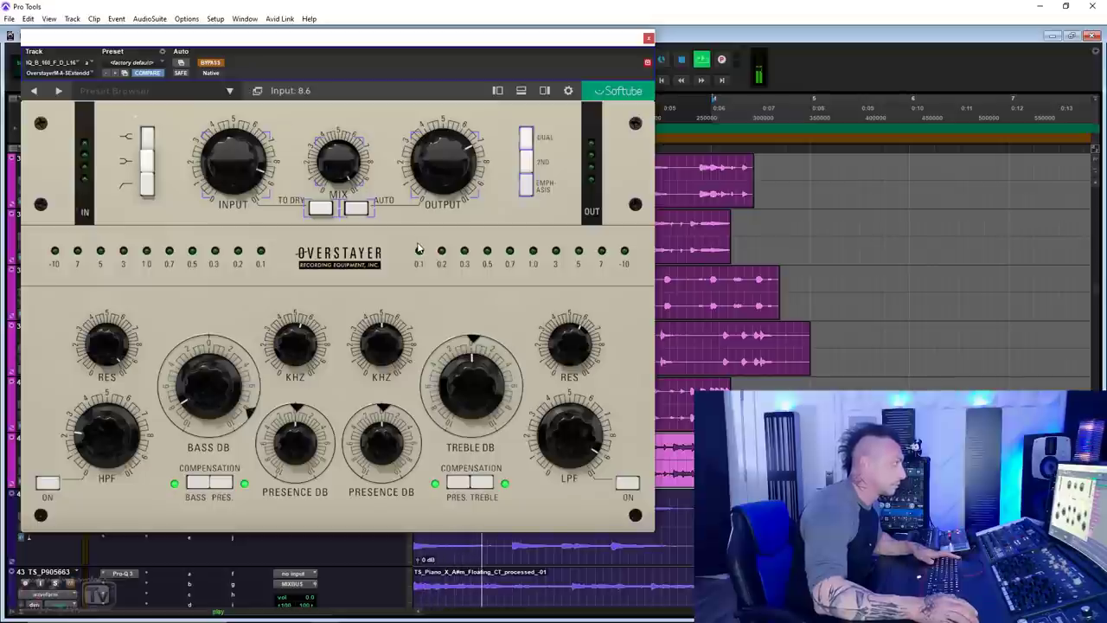
{"action": "left_click", "coordinate": [212, 63]}
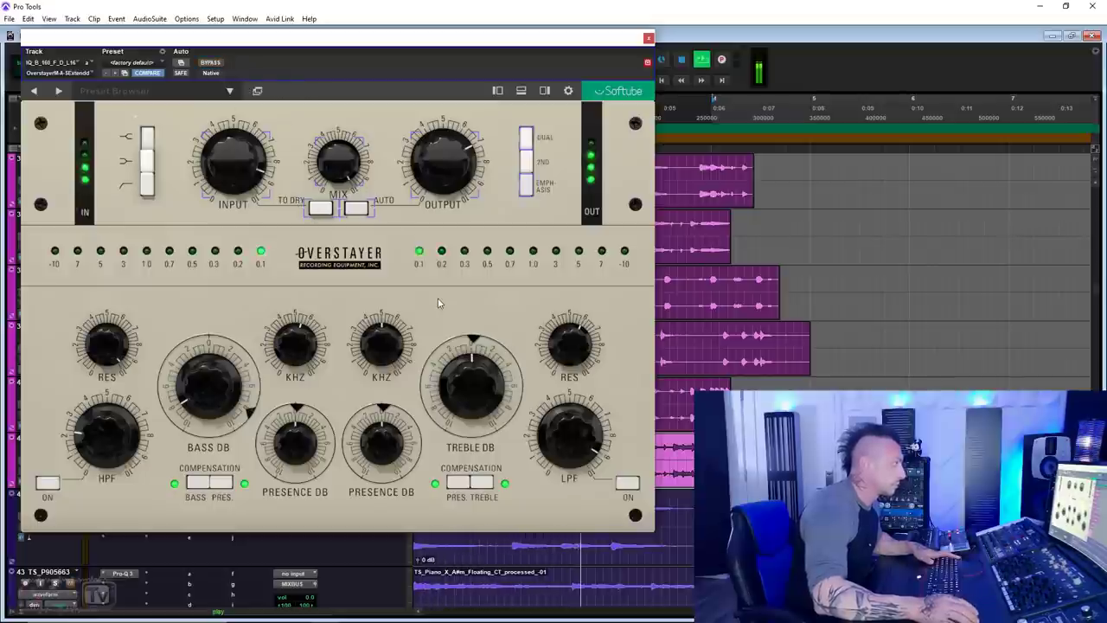
Step: Boost the pre-saturation treble and set Presence 2 to 3300 Hz with a -12 dB cut
{"action": "left_click_drag", "start_coordinate": [502, 381], "coordinate": [579, 355]}
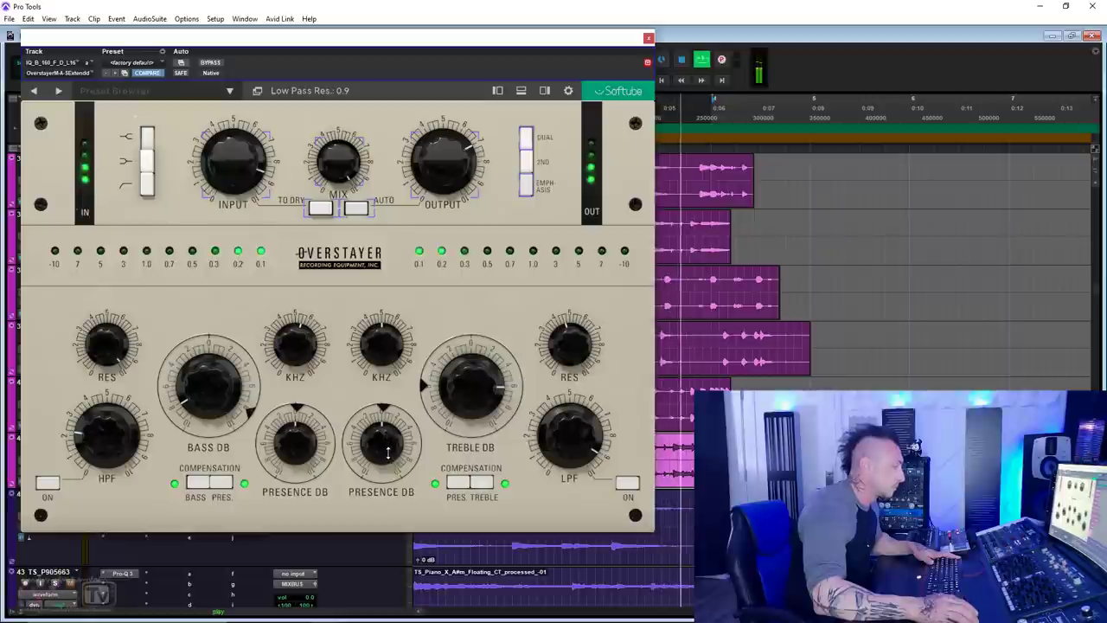
{"action": "left_click_drag", "start_coordinate": [389, 421], "coordinate": [383, 450]}
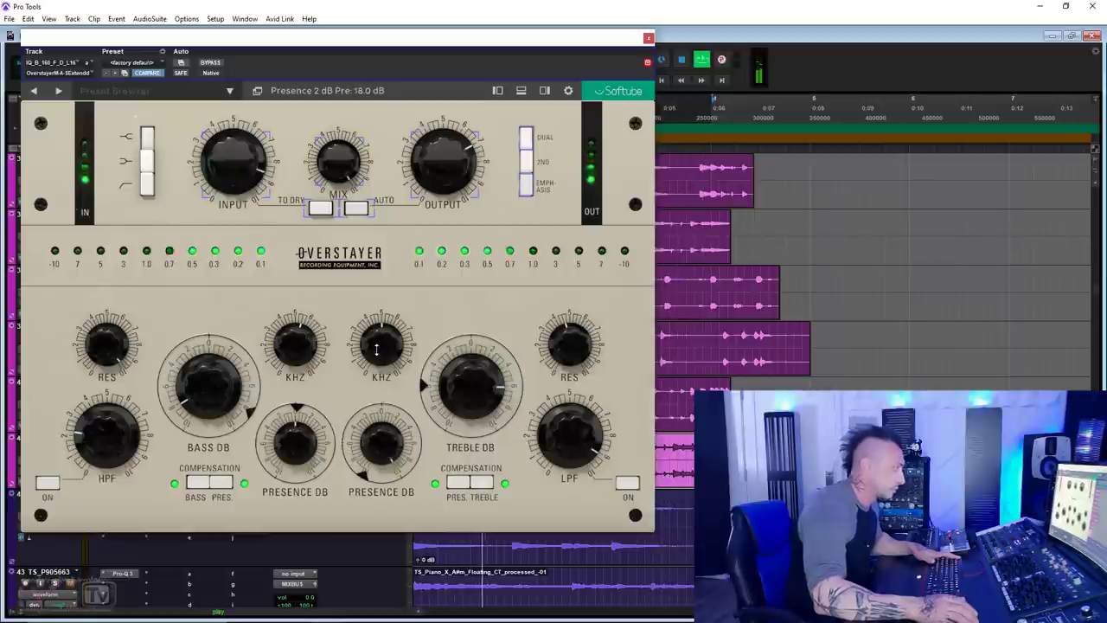
{"action": "left_click_drag", "start_coordinate": [383, 381], "coordinate": [377, 298]}
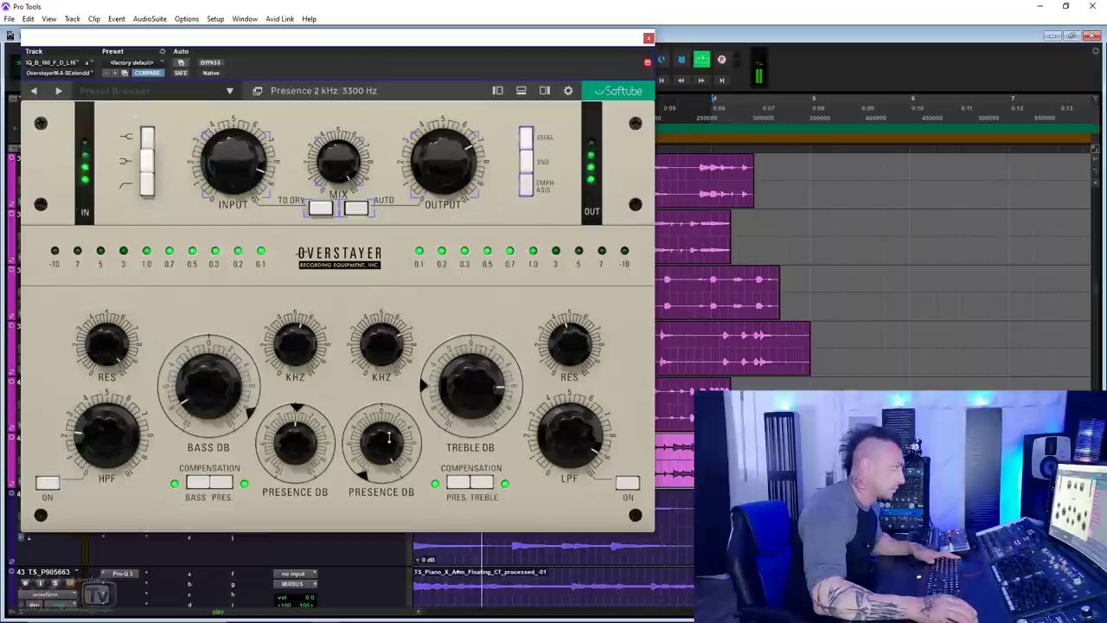
{"action": "left_click_drag", "start_coordinate": [388, 439], "coordinate": [377, 553]}
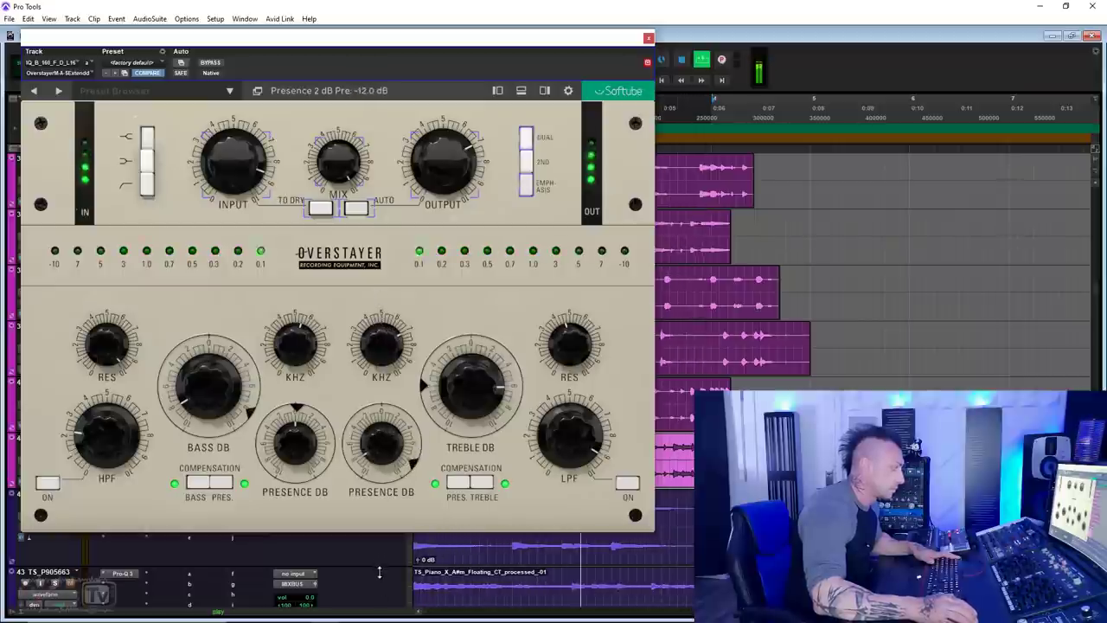
Step: Sweep the Presence 1 frequency upward through 8100 Hz and set its pre-saturation gain to 7 dB
{"action": "left_click_drag", "start_coordinate": [296, 454], "coordinate": [301, 372]}
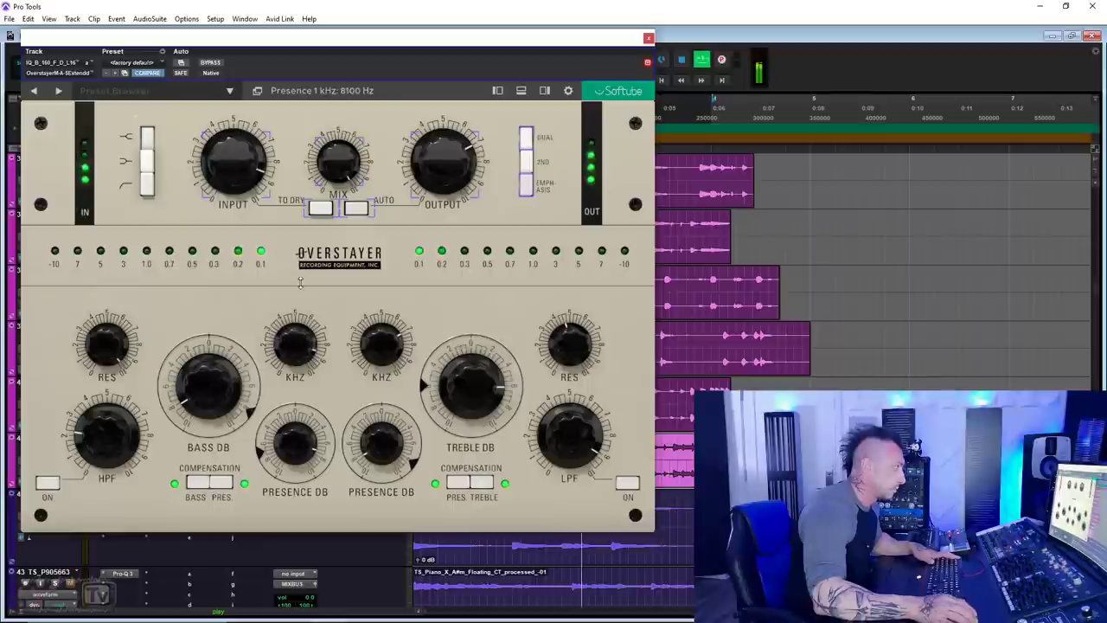
{"action": "left_click_drag", "start_coordinate": [302, 441], "coordinate": [289, 420]}
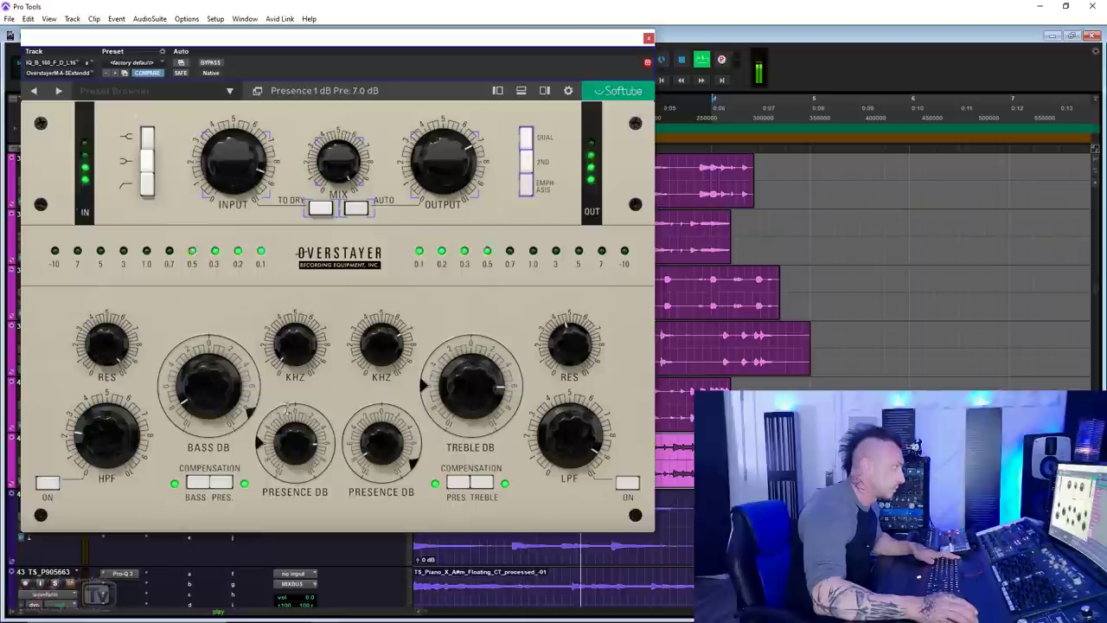
Step: Match the output level at 6.6 and compare the processed track with the bypassed signal during playback
{"action": "left_click", "coordinate": [210, 62]}
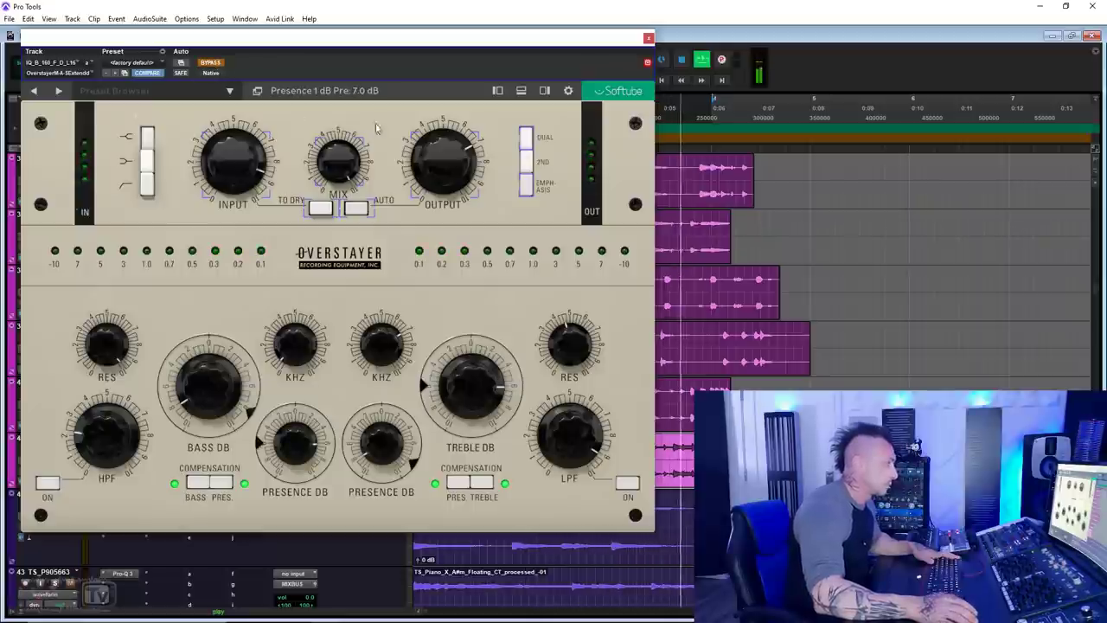
{"action": "left_click", "coordinate": [210, 62]}
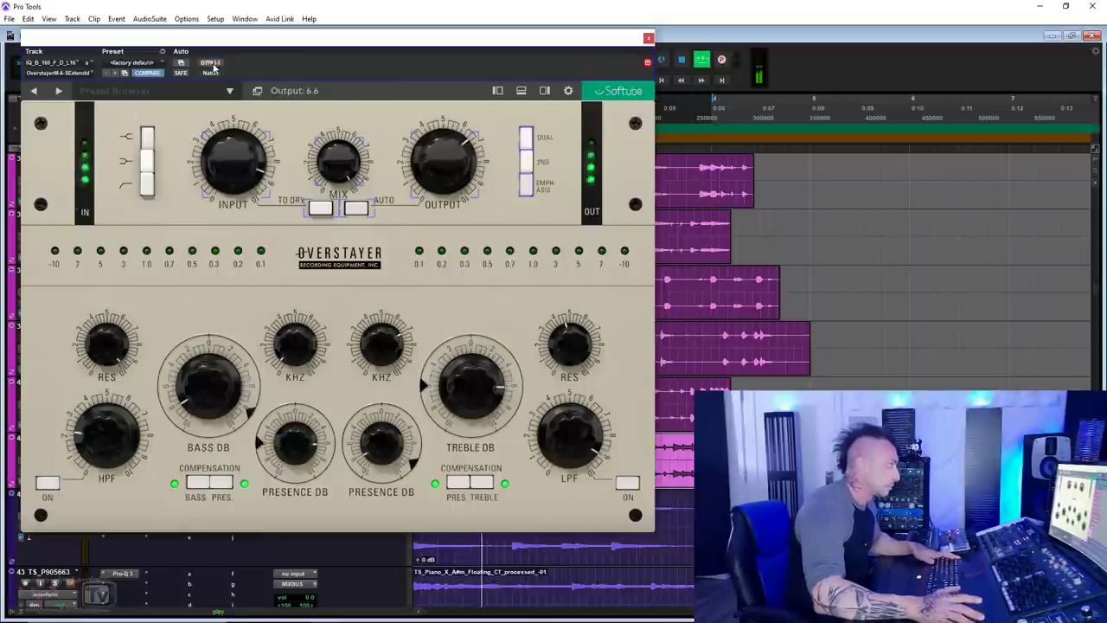
{"action": "left_click_drag", "start_coordinate": [245, 42], "coordinate": [288, 15]}
{"action": "left_click", "coordinate": [253, 37]}
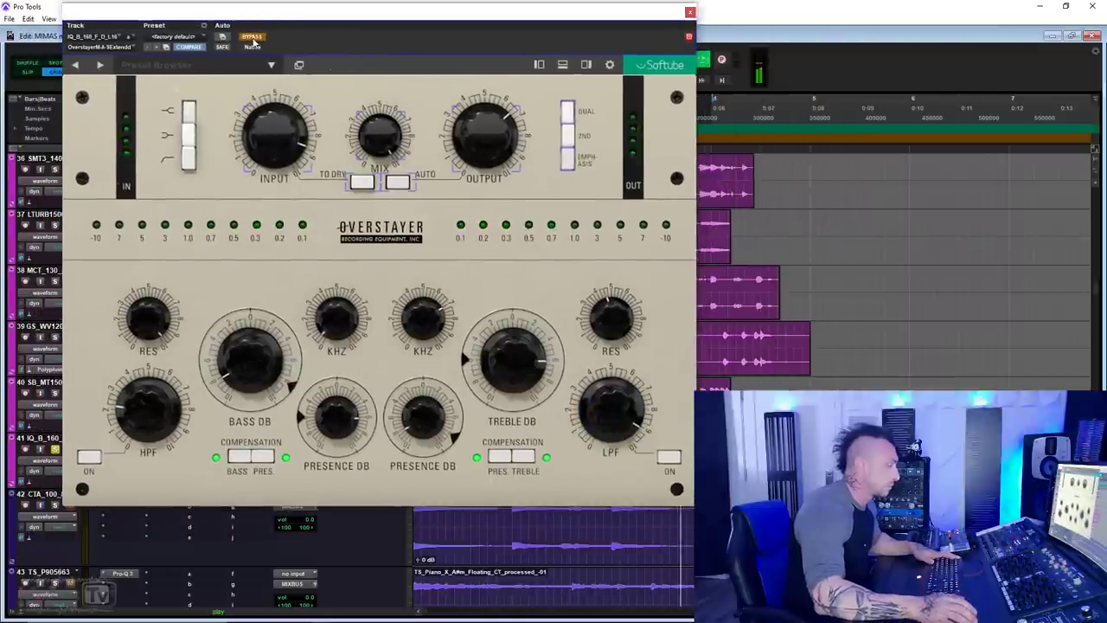
{"action": "left_click", "coordinate": [252, 38]}
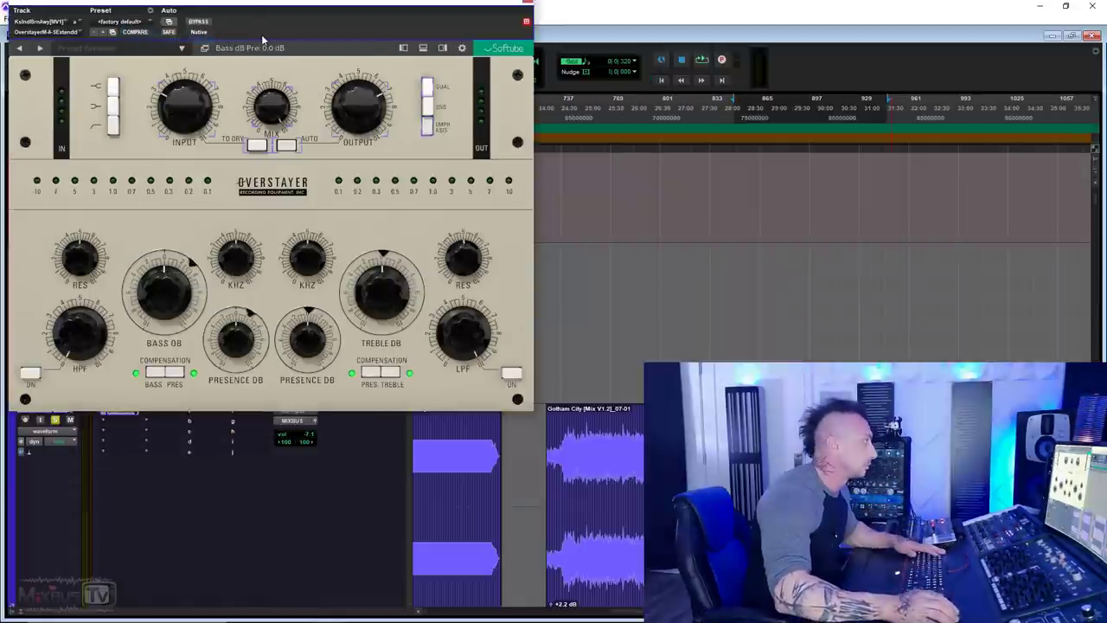
Step: Start playback of the next track with its extended M-A-S and raise the input to 7.7
{"action": "key", "text": "space"}
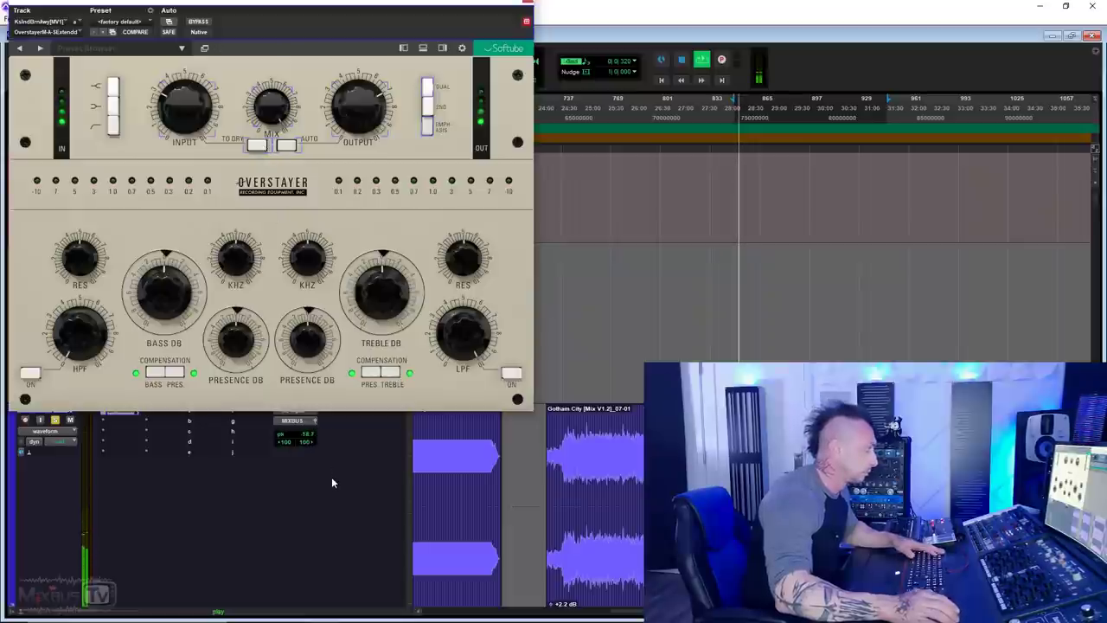
{"action": "left_click_drag", "start_coordinate": [191, 105], "coordinate": [190, 52]}
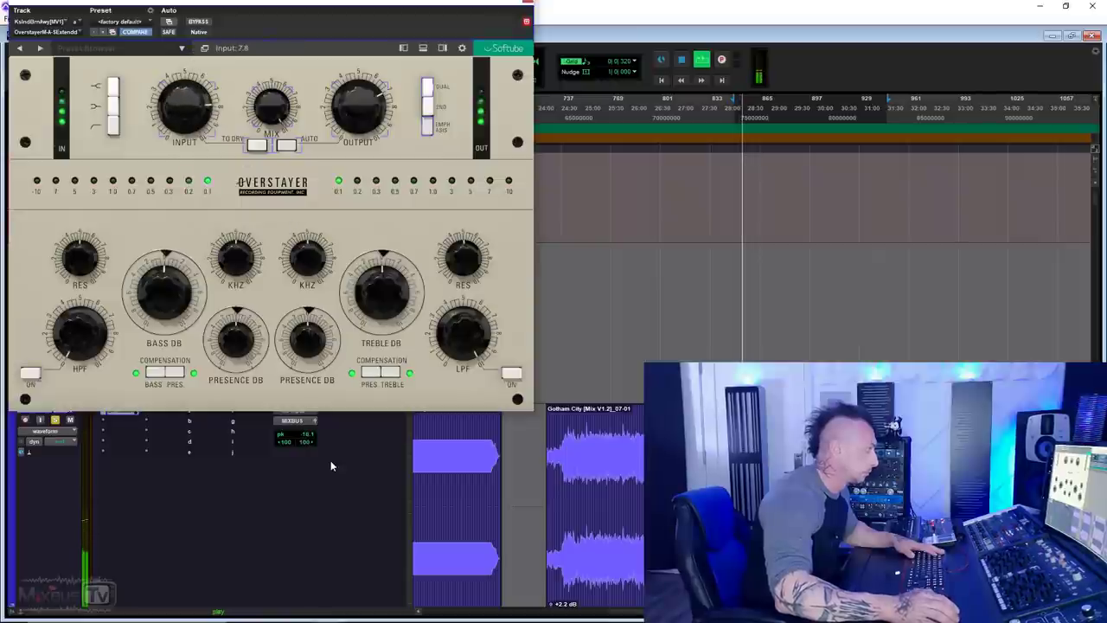
{"action": "scroll", "coordinate": [220, 128], "scroll_direction": "down", "scroll_amount": 1}
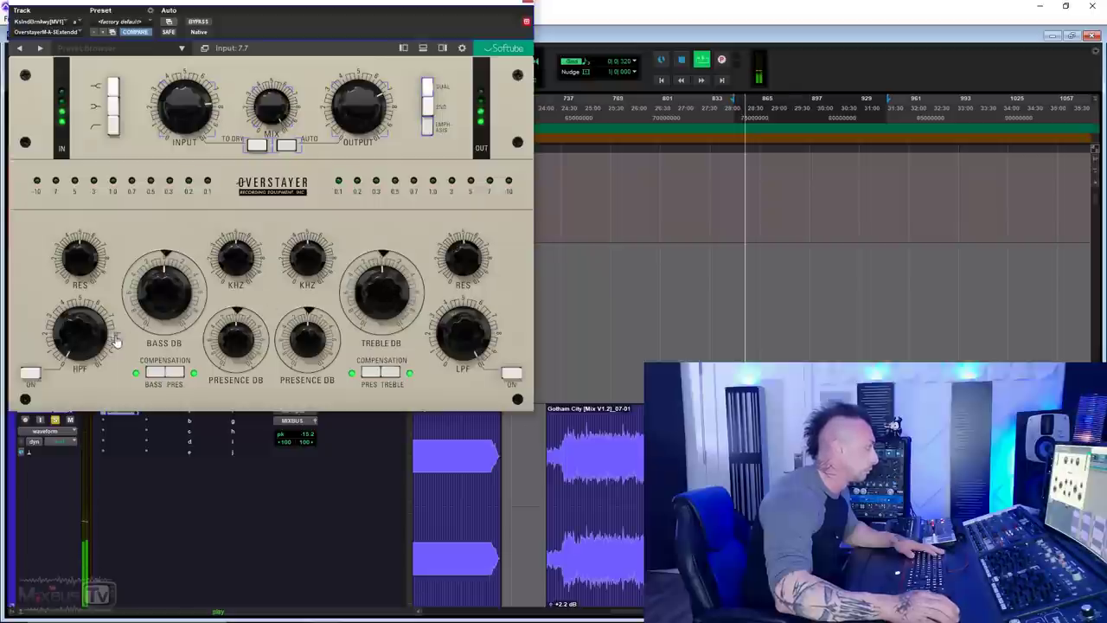
Step: Enable the high-pass filter with resonance 2.0, cut the pre-saturation bass and raise the input to 8.4
{"action": "left_click", "coordinate": [30, 373]}
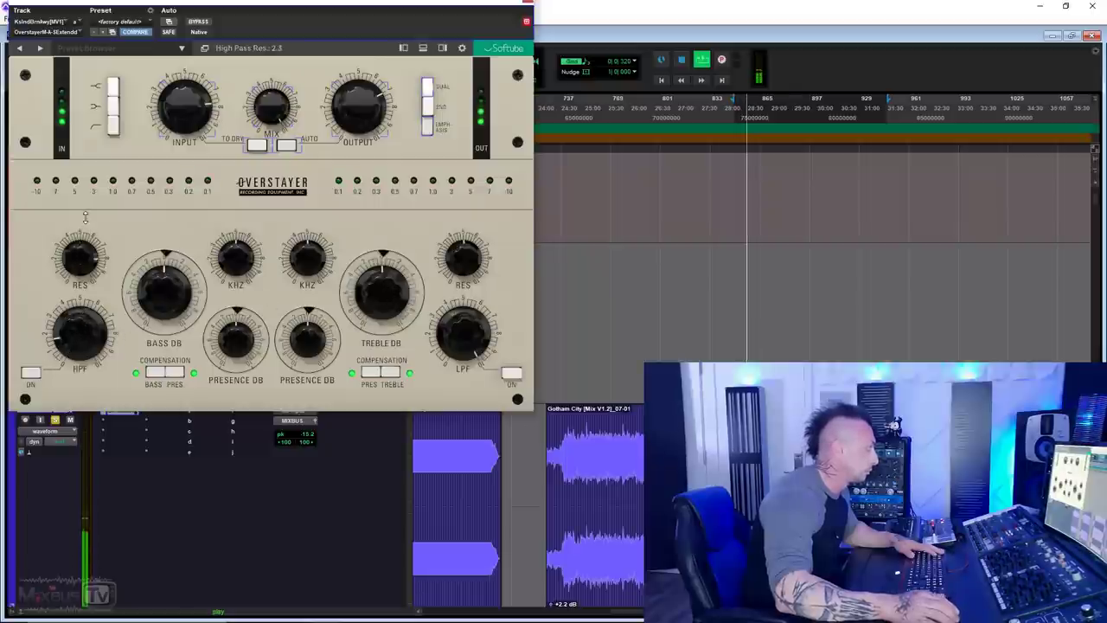
{"action": "left_click_drag", "start_coordinate": [84, 217], "coordinate": [80, 272]}
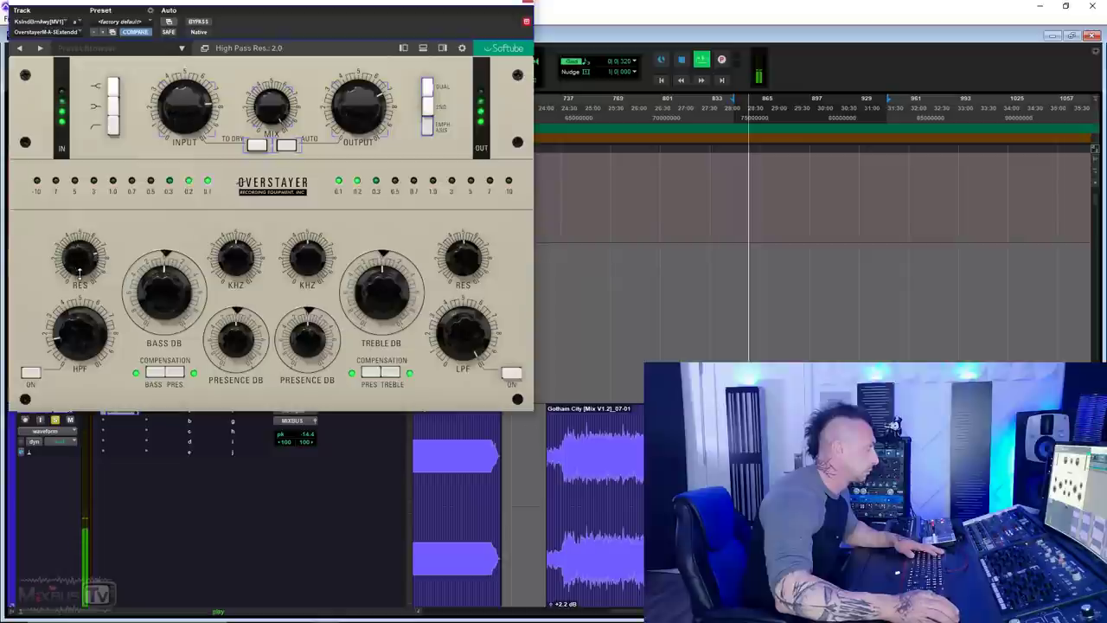
{"action": "left_click_drag", "start_coordinate": [174, 276], "coordinate": [198, 143]}
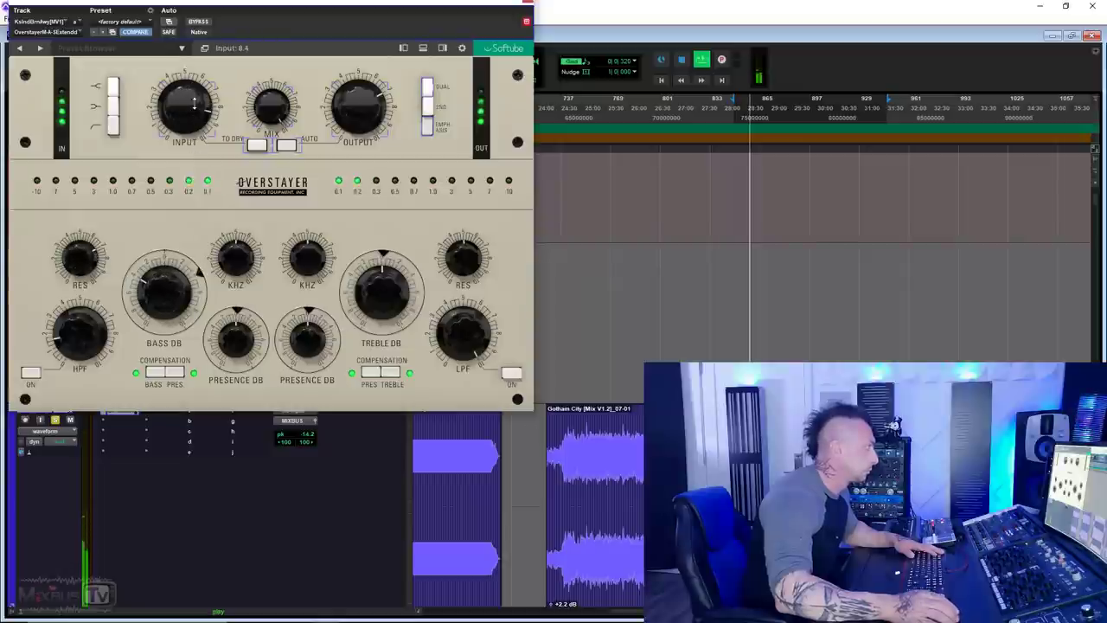
Step: Switch on the high shelf, boost the pre-saturation treble to 3.0 dB and enable the low-pass filter with resonance 1.2
{"action": "left_click", "coordinate": [113, 94]}
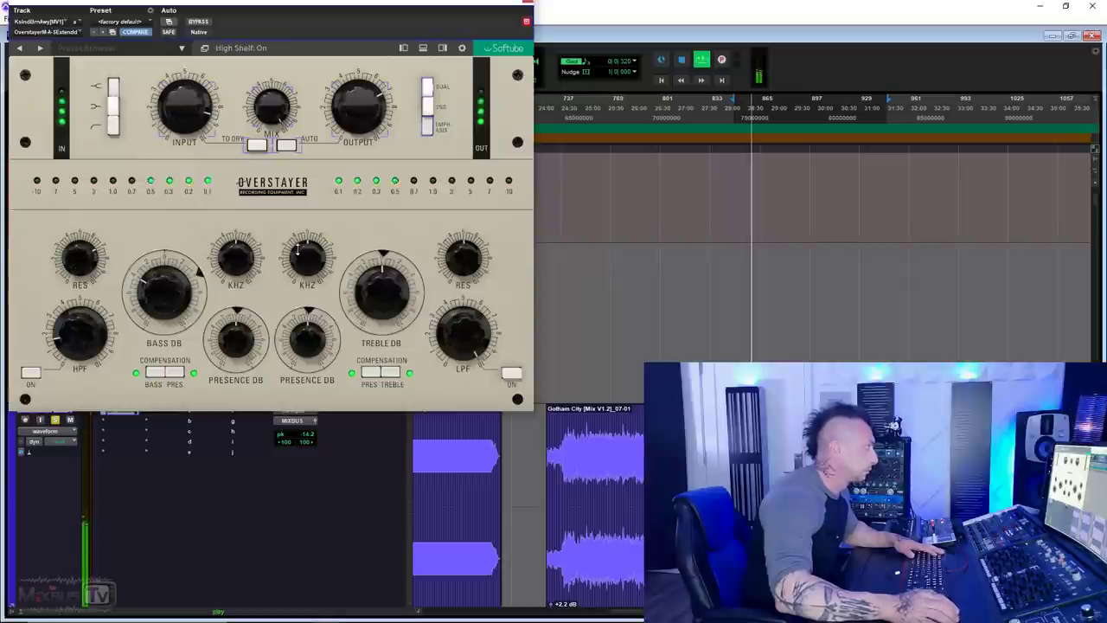
{"action": "left_click_drag", "start_coordinate": [374, 306], "coordinate": [377, 272]}
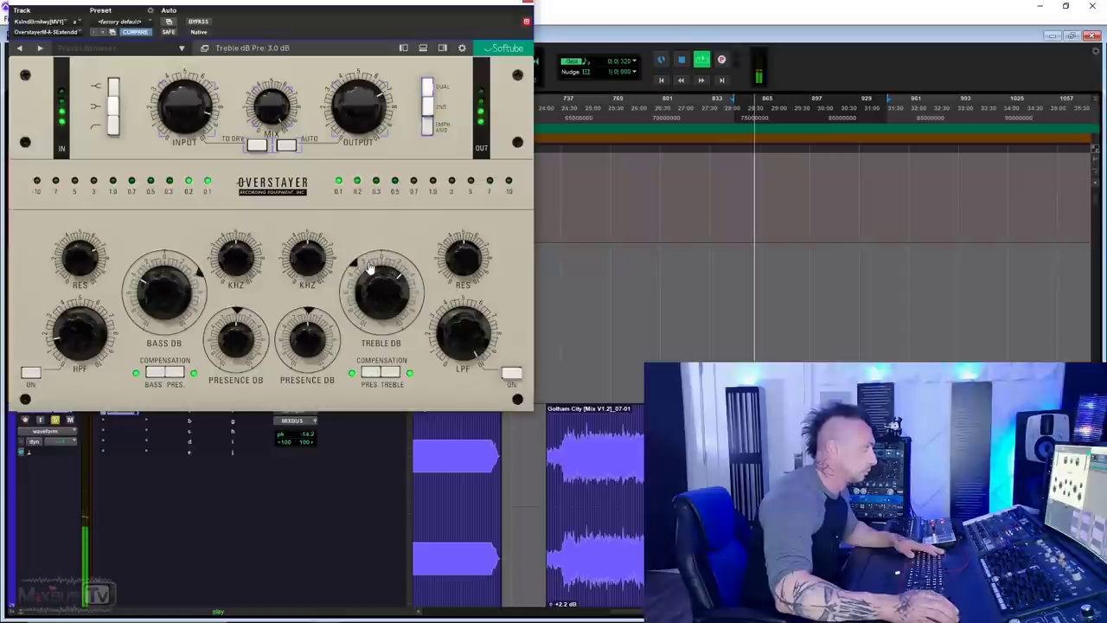
{"action": "left_click", "coordinate": [512, 373]}
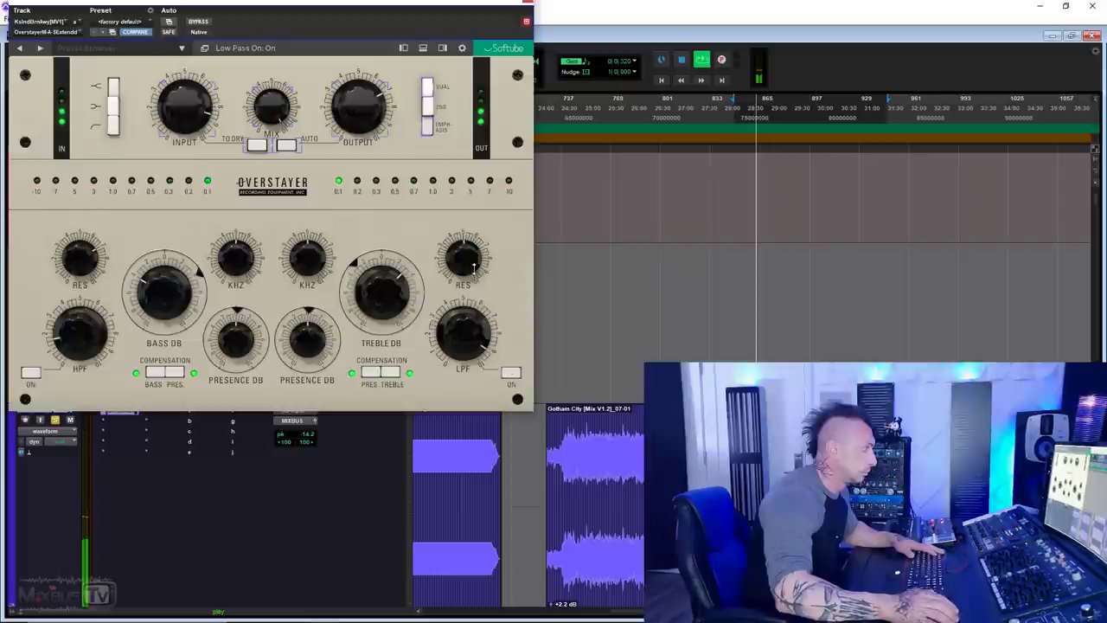
Step: Compare the processed track with the bypassed signal, then readjust the input and set the mix to 9.6
{"action": "left_click", "coordinate": [200, 21]}
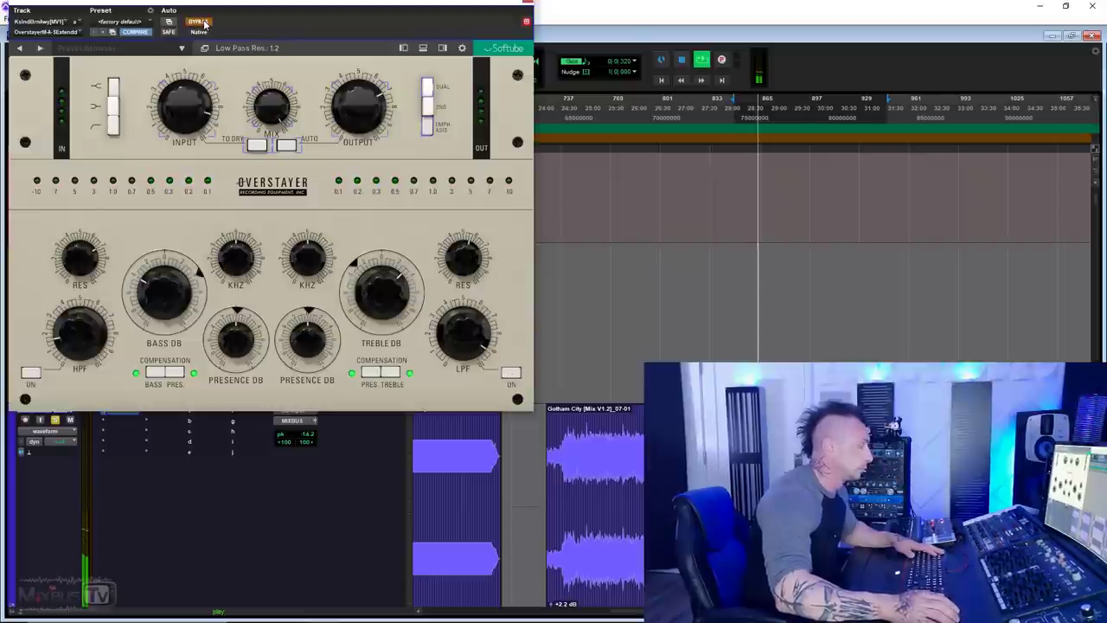
{"action": "left_click", "coordinate": [202, 22]}
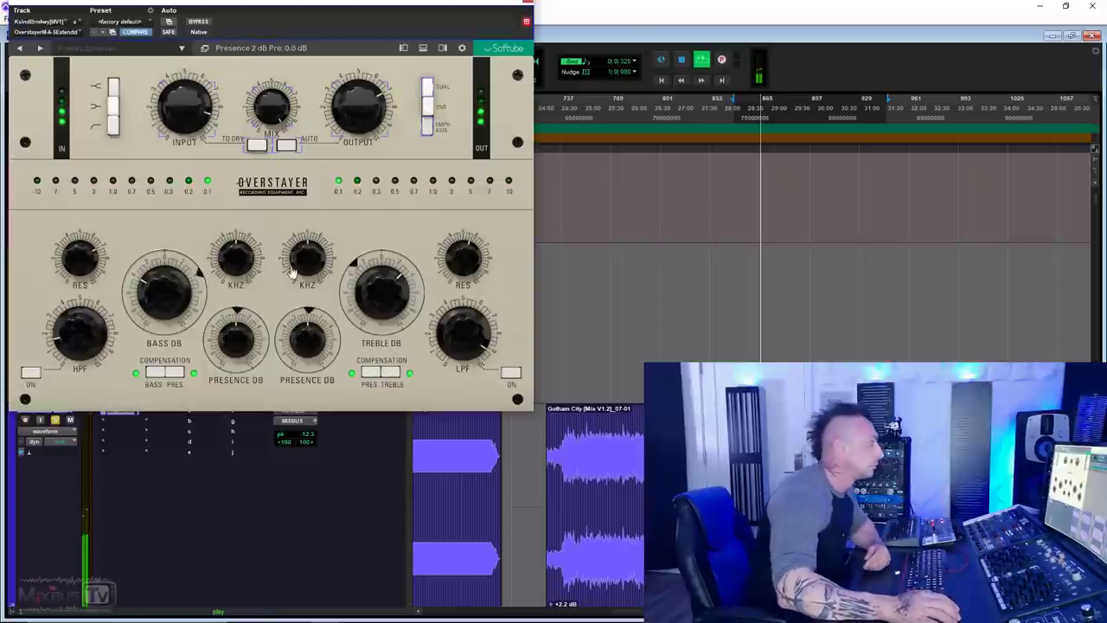
{"action": "left_click_drag", "start_coordinate": [267, 117], "coordinate": [259, 139]}
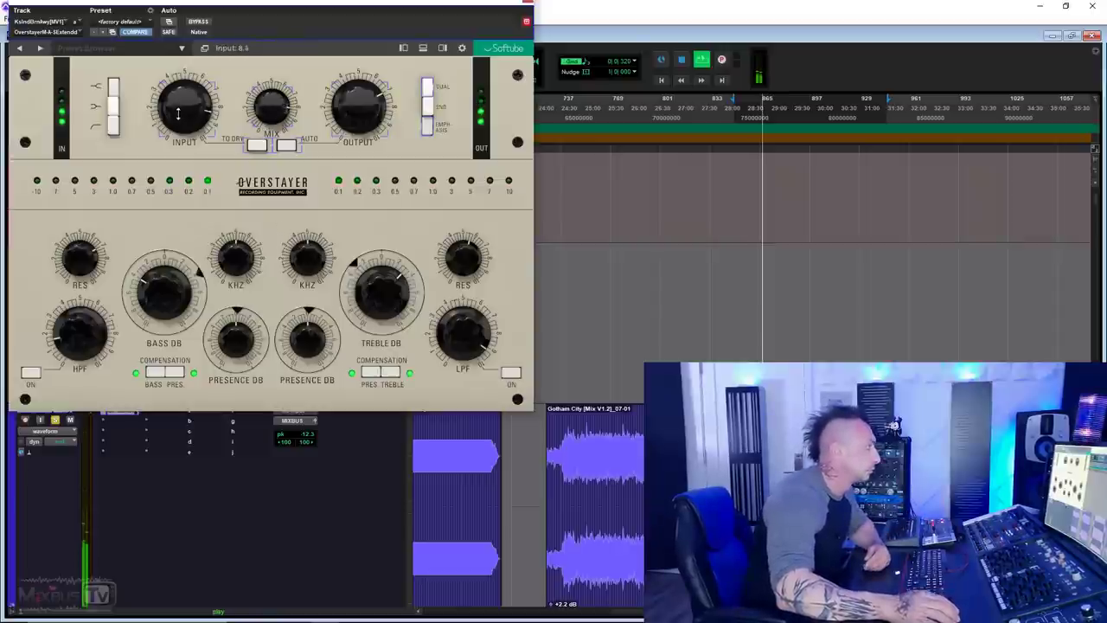
{"action": "left_click_drag", "start_coordinate": [179, 112], "coordinate": [247, 75]}
Step: Lower the low-pass resonance to 0.9 and compare the processed track repeatedly with the bypassed signal
{"action": "left_click", "coordinate": [197, 22]}
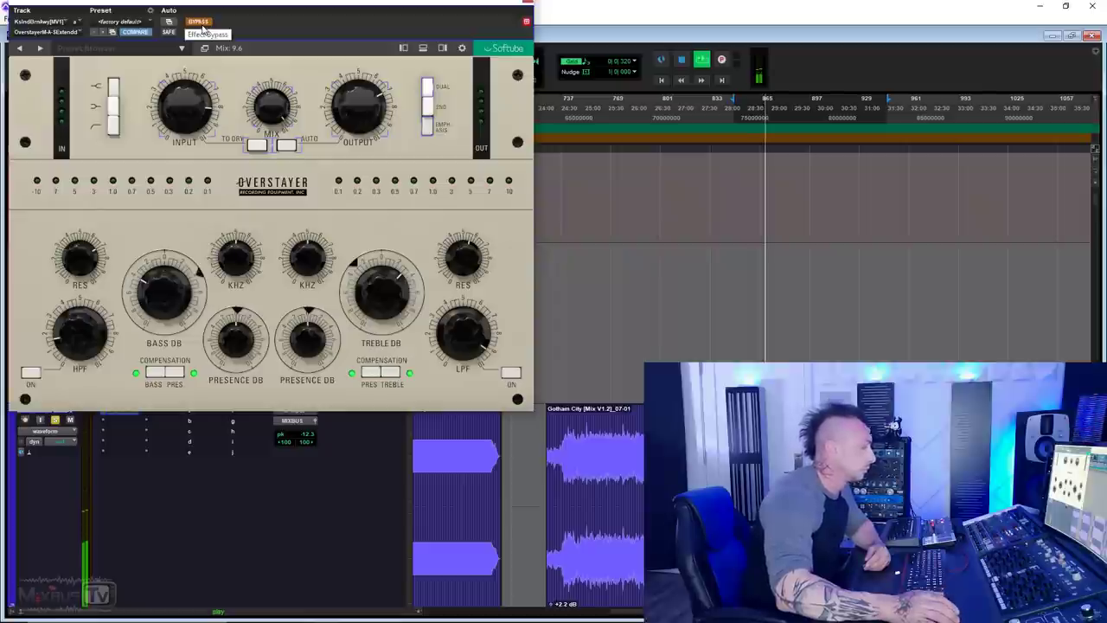
{"action": "left_click", "coordinate": [201, 26]}
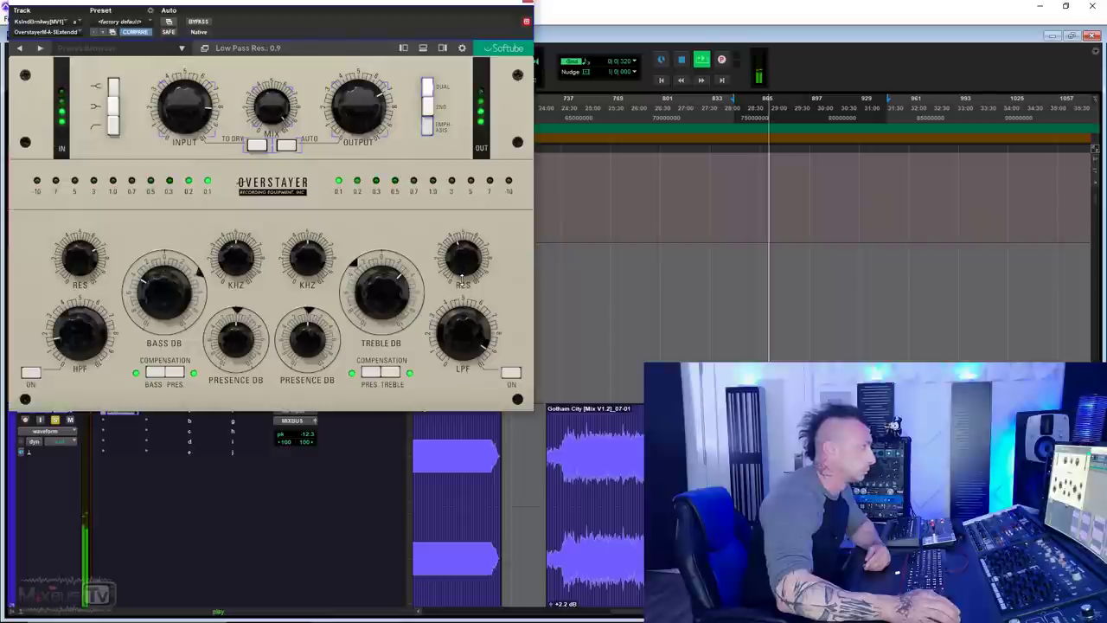
{"action": "left_click", "coordinate": [201, 22]}
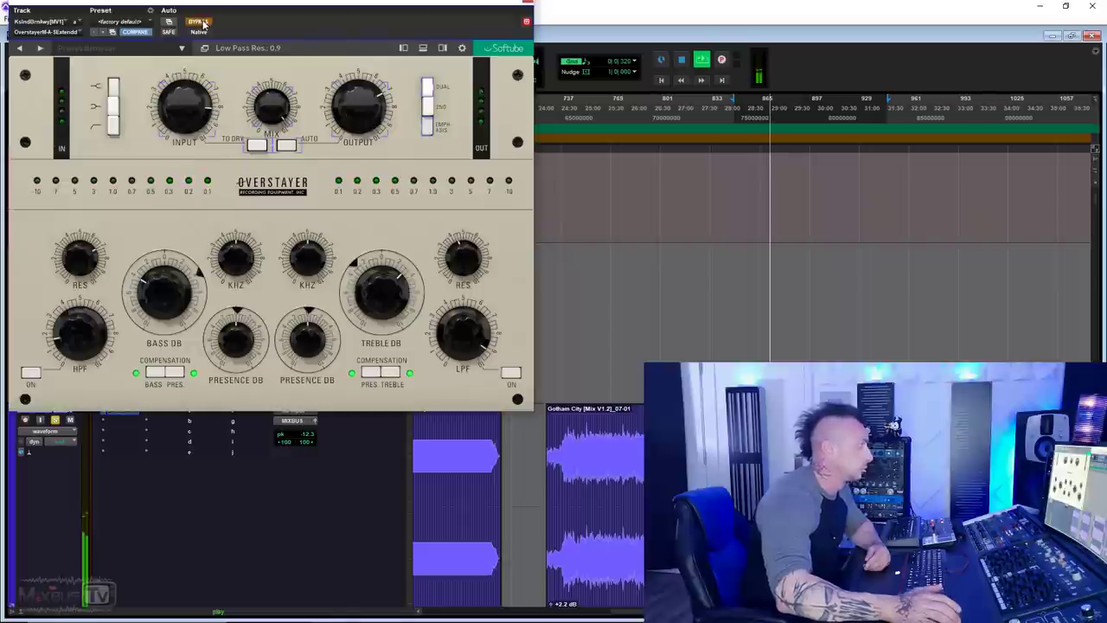
{"action": "left_click", "coordinate": [202, 22]}
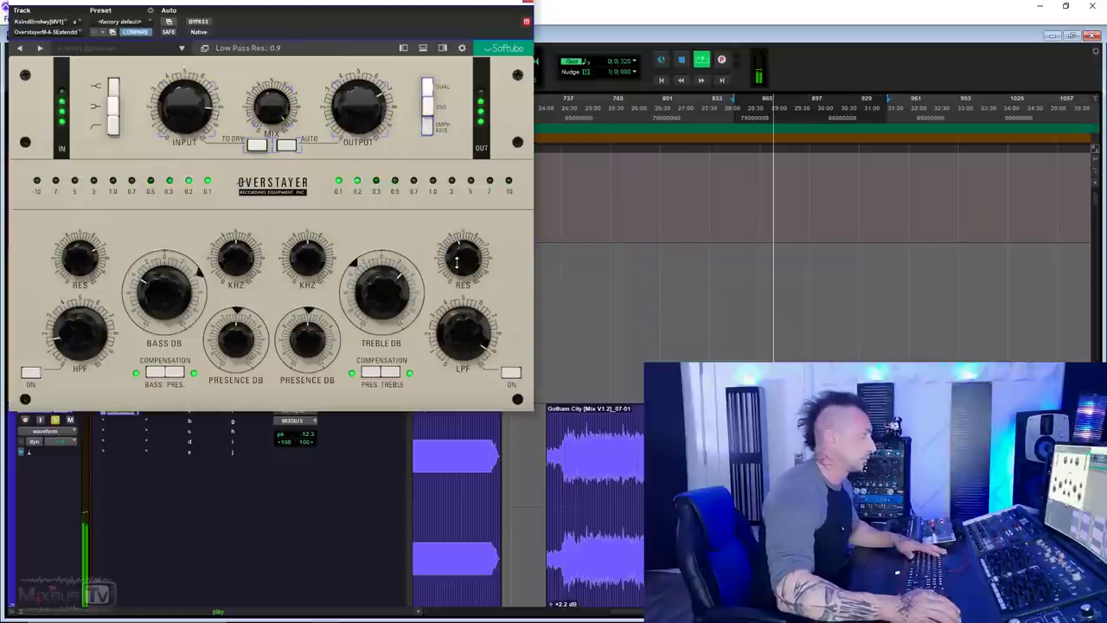
{"action": "left_click", "coordinate": [200, 23]}
{"action": "left_click", "coordinate": [199, 24]}
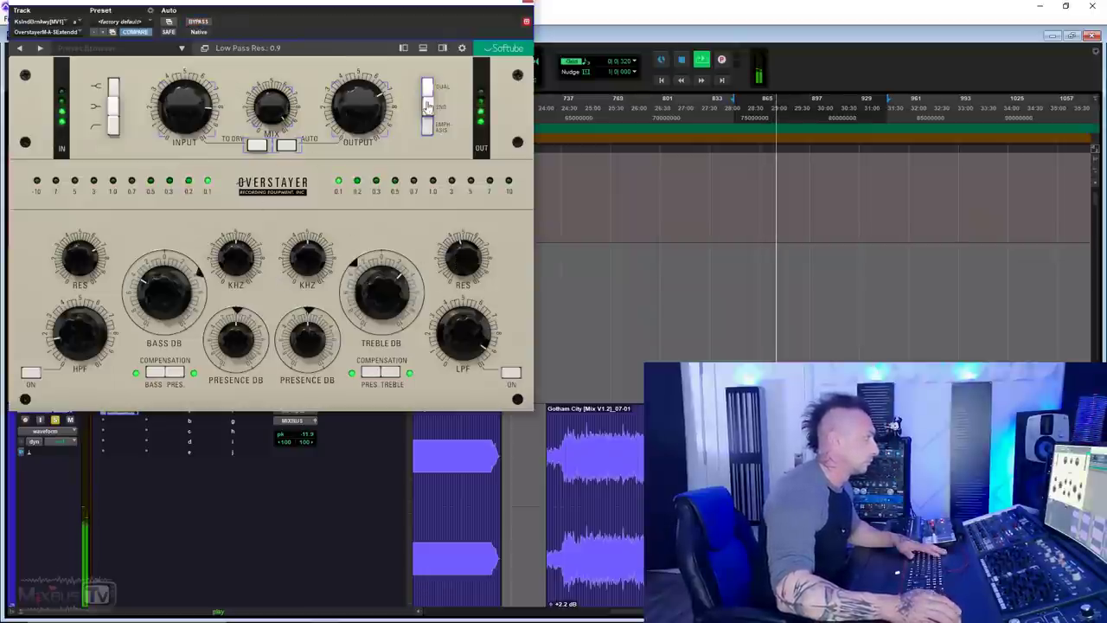
Step: Engage the 2nd and Dual saturation options, switch the high shelf off and compare the sound with the bypassed signal
{"action": "left_click", "coordinate": [427, 90]}
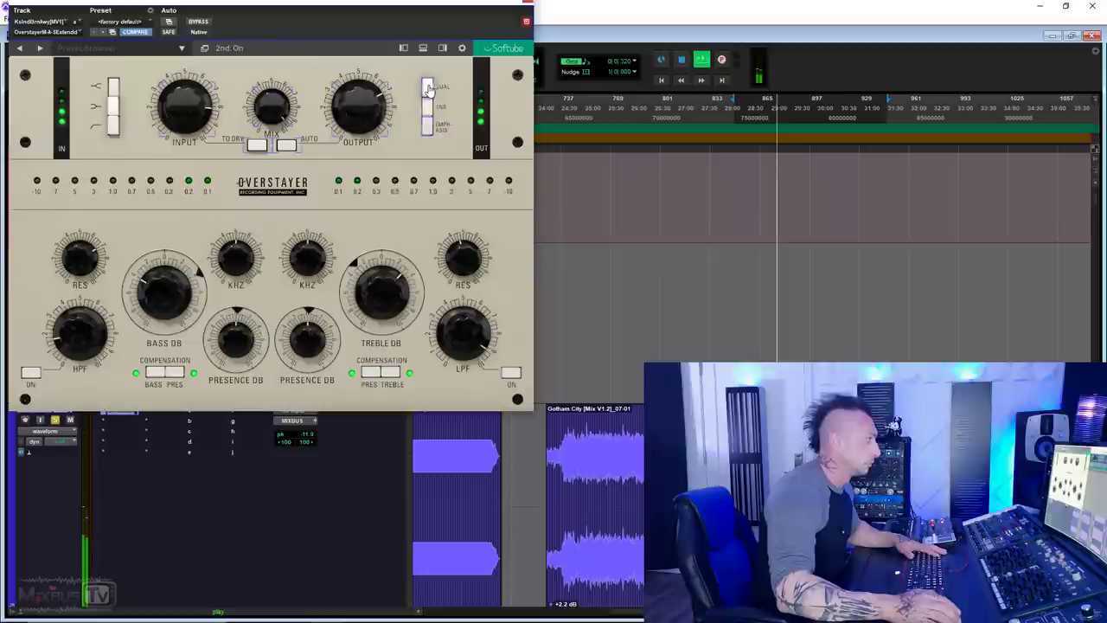
{"action": "left_click", "coordinate": [203, 23]}
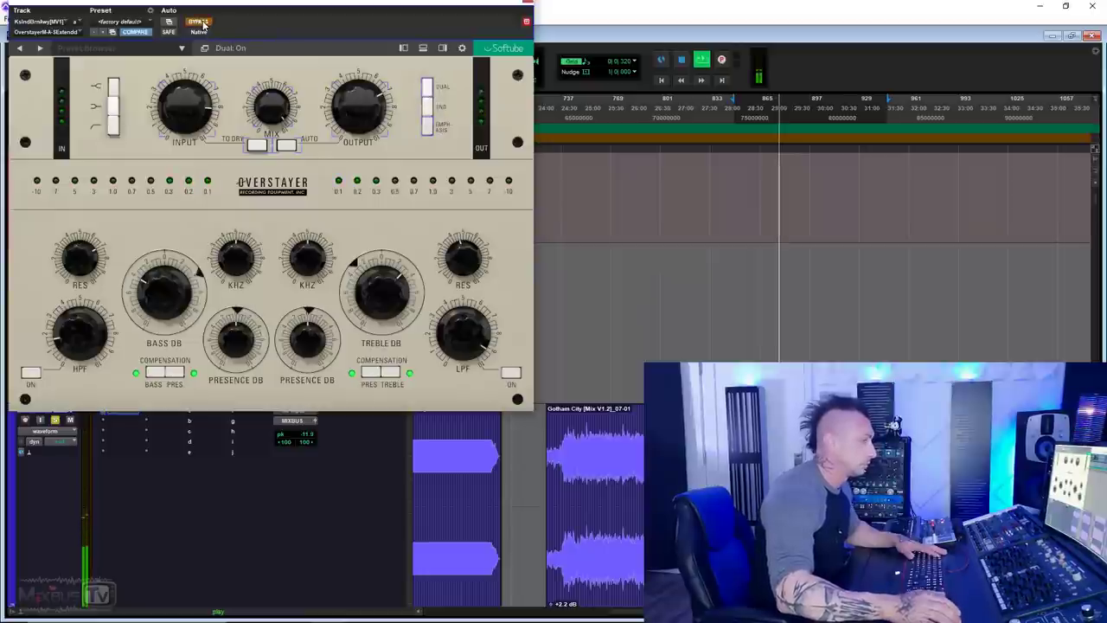
{"action": "left_click", "coordinate": [203, 23]}
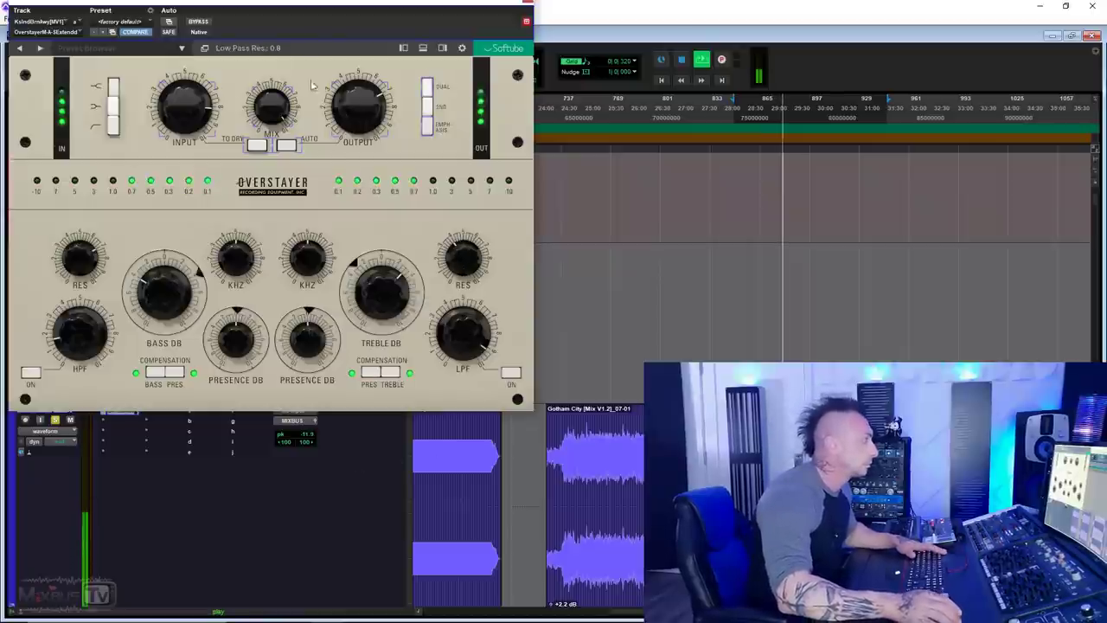
{"action": "left_click", "coordinate": [194, 22]}
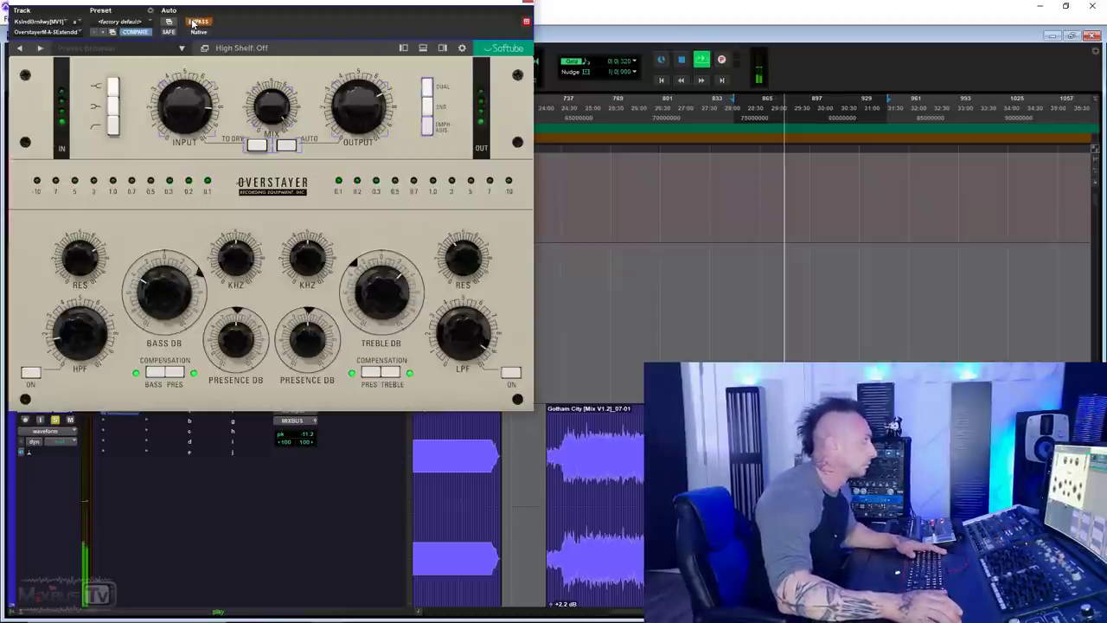
{"action": "left_click", "coordinate": [196, 21]}
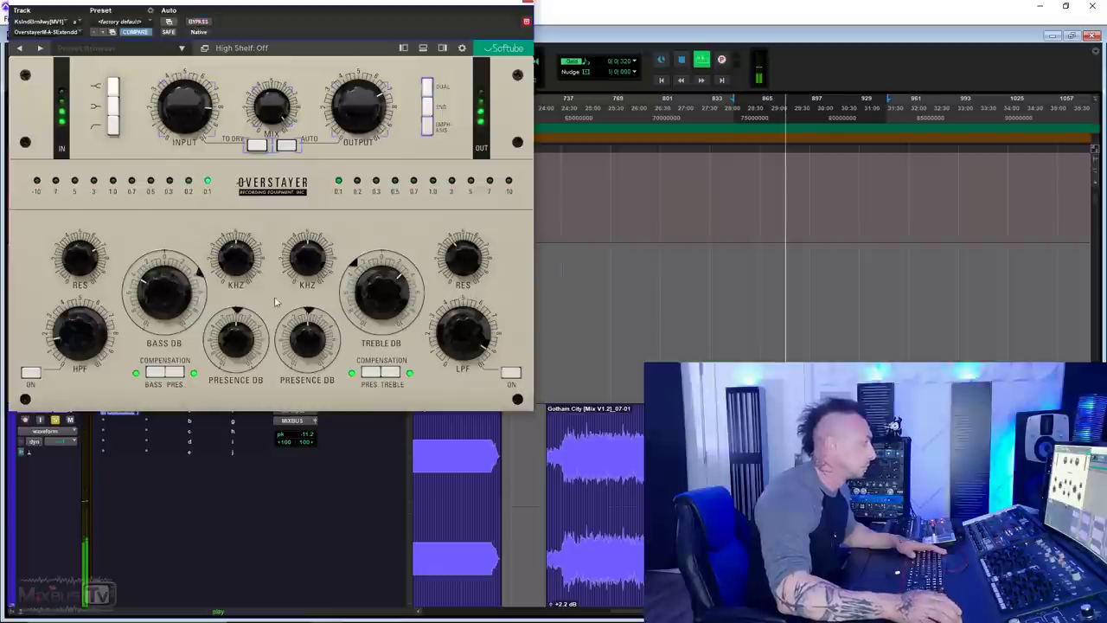
Step: Stop playback, cut the pre-saturation bass slightly further and start playing the IN THE DARK MIX_07-07 section
{"action": "key", "text": "space"}
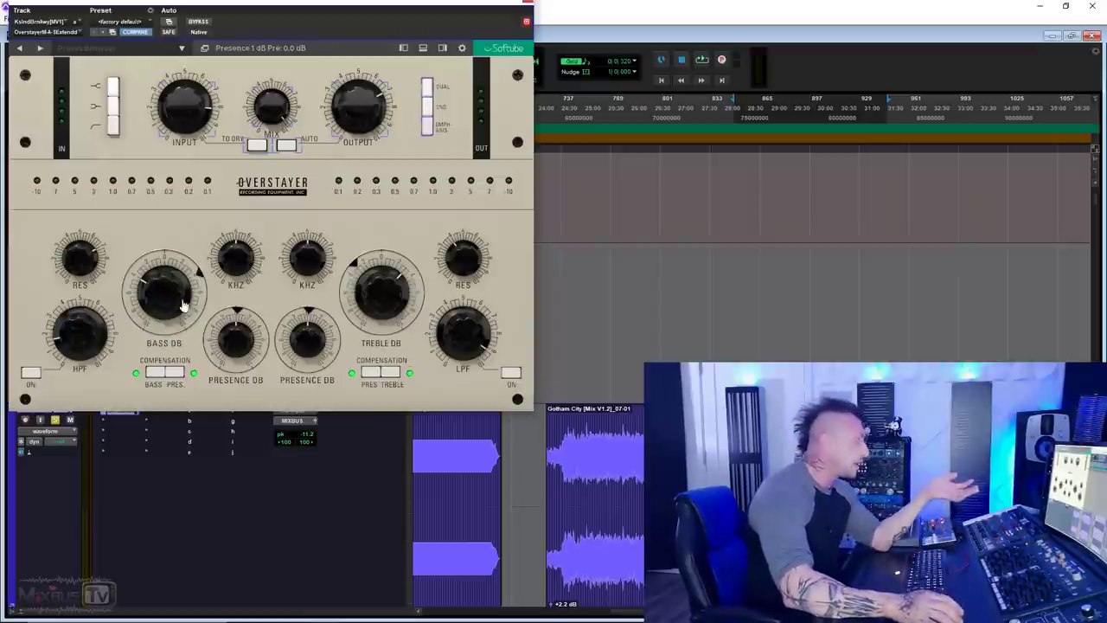
{"action": "left_click_drag", "start_coordinate": [167, 299], "coordinate": [167, 297]}
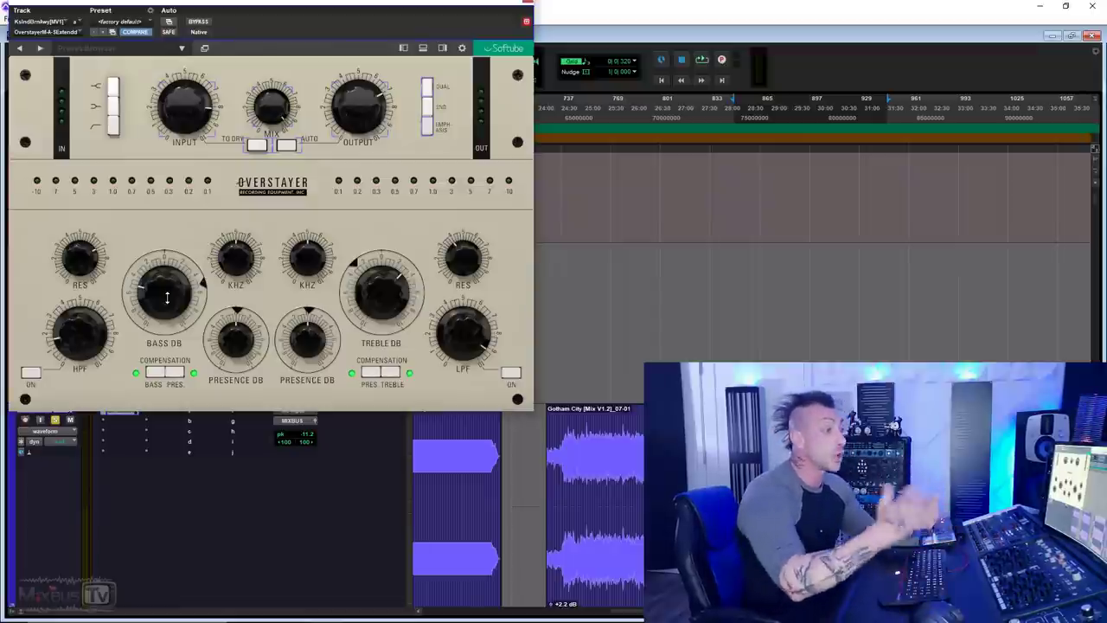
{"action": "scroll", "coordinate": [521, 468], "scroll_direction": "right", "scroll_amount": 5}
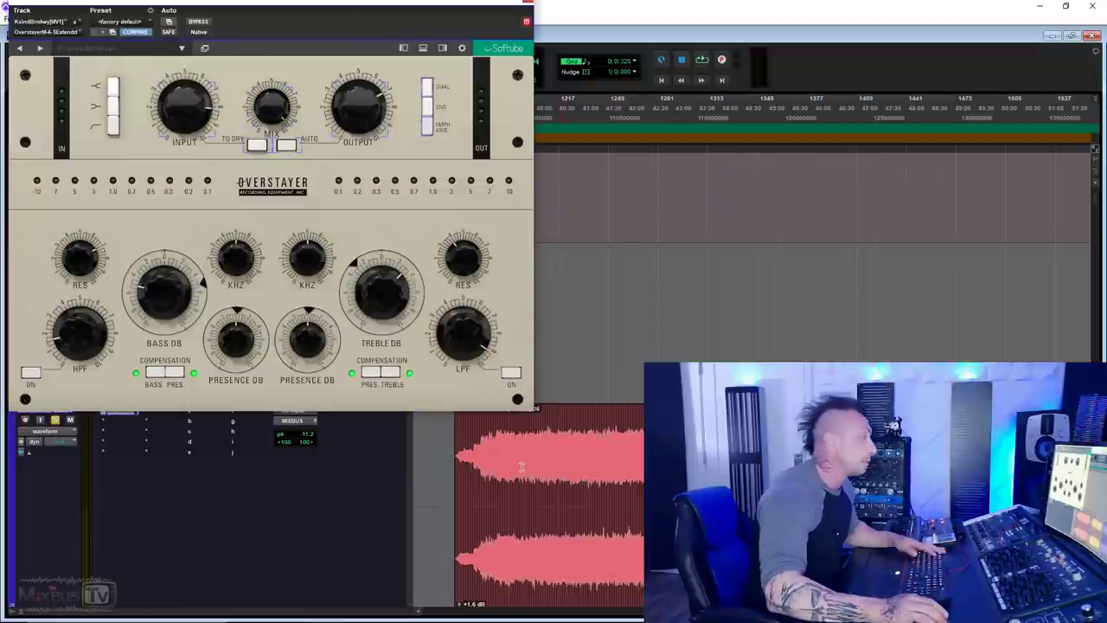
{"action": "scroll", "coordinate": [398, 492], "scroll_direction": "right", "scroll_amount": 4}
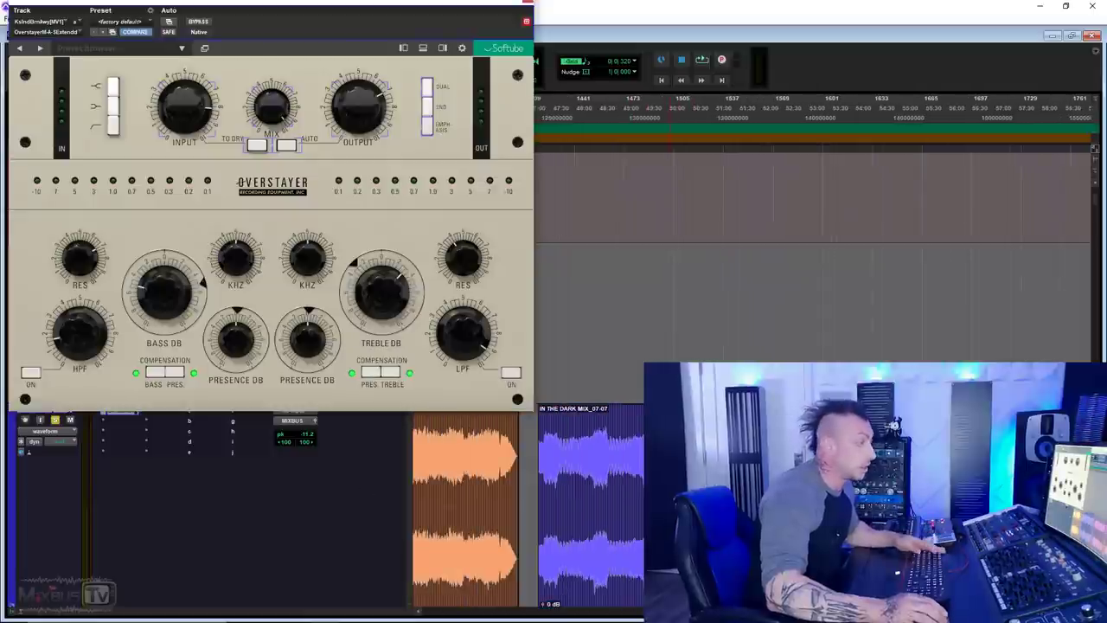
{"action": "key", "text": "space"}
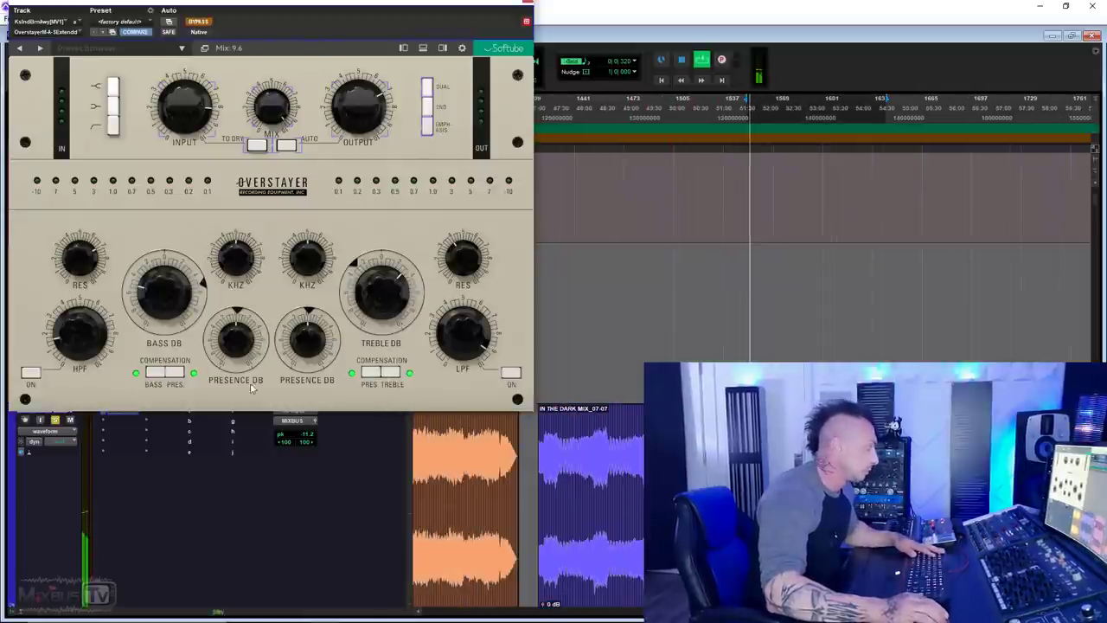
Step: Reset the extended M-A-S to its factory default preset, raise the input and enable the high-pass filter with resonance 1.9
{"action": "left_click", "coordinate": [30, 373]}
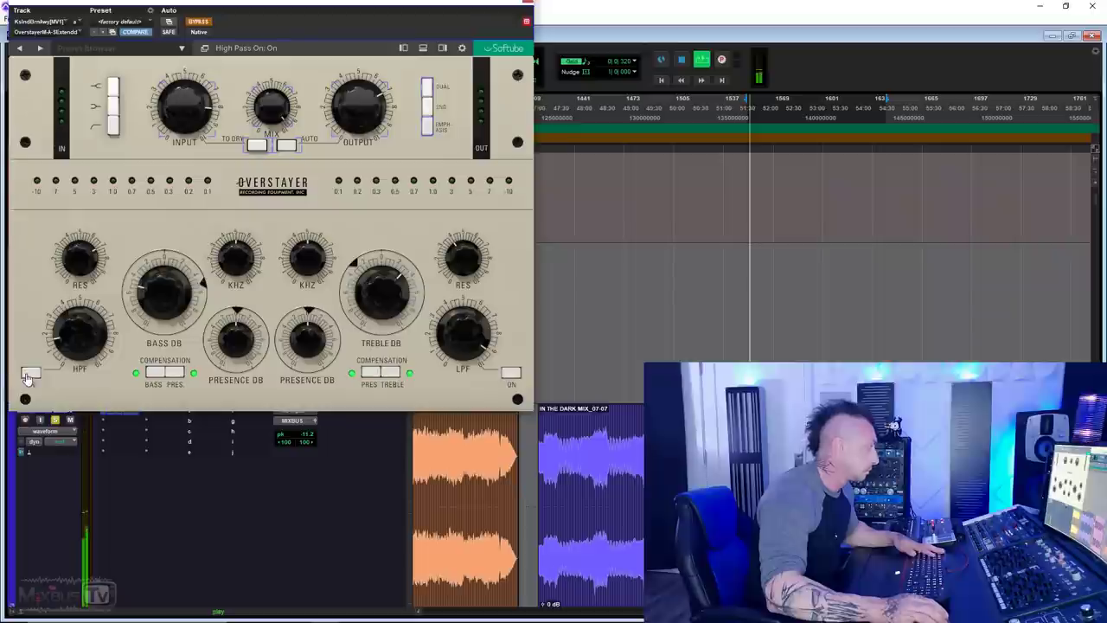
{"action": "left_click", "coordinate": [131, 21]}
{"action": "left_click", "coordinate": [164, 33]}
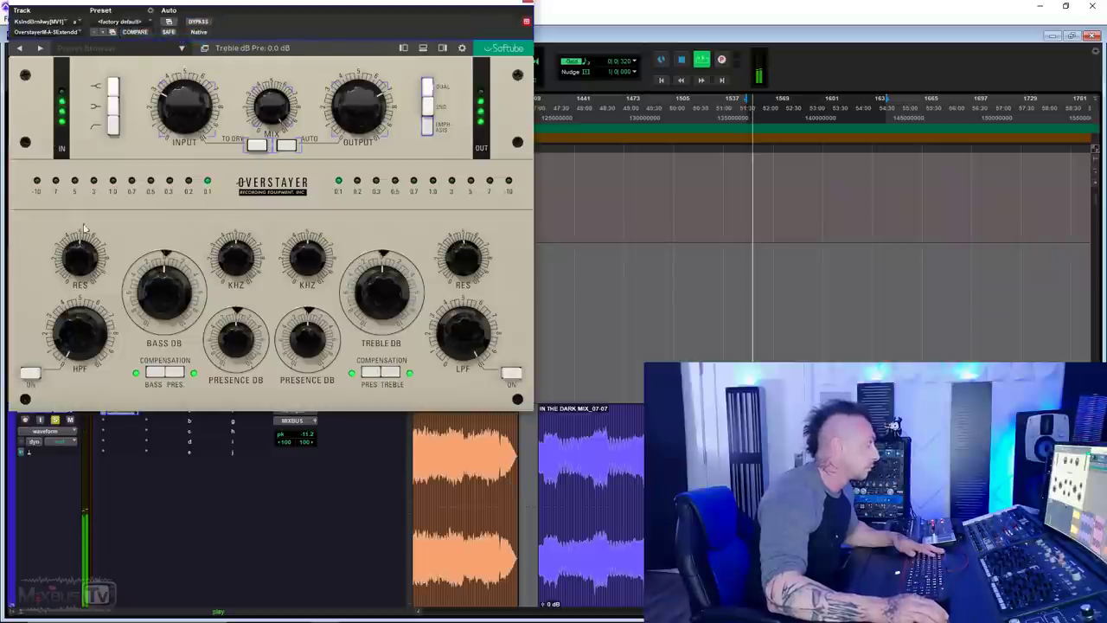
{"action": "left_click_drag", "start_coordinate": [176, 84], "coordinate": [178, 48]}
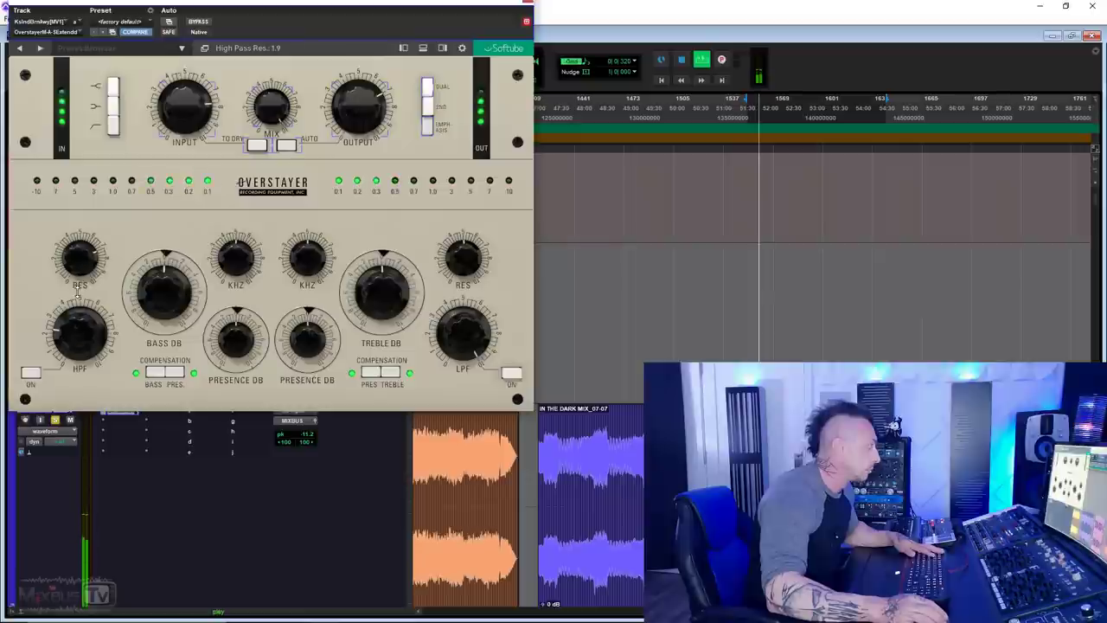
Step: Switch on the high shelf, cut the pre-saturation bass to -18.0 dB and raise the input to 8.8
{"action": "left_click", "coordinate": [113, 102]}
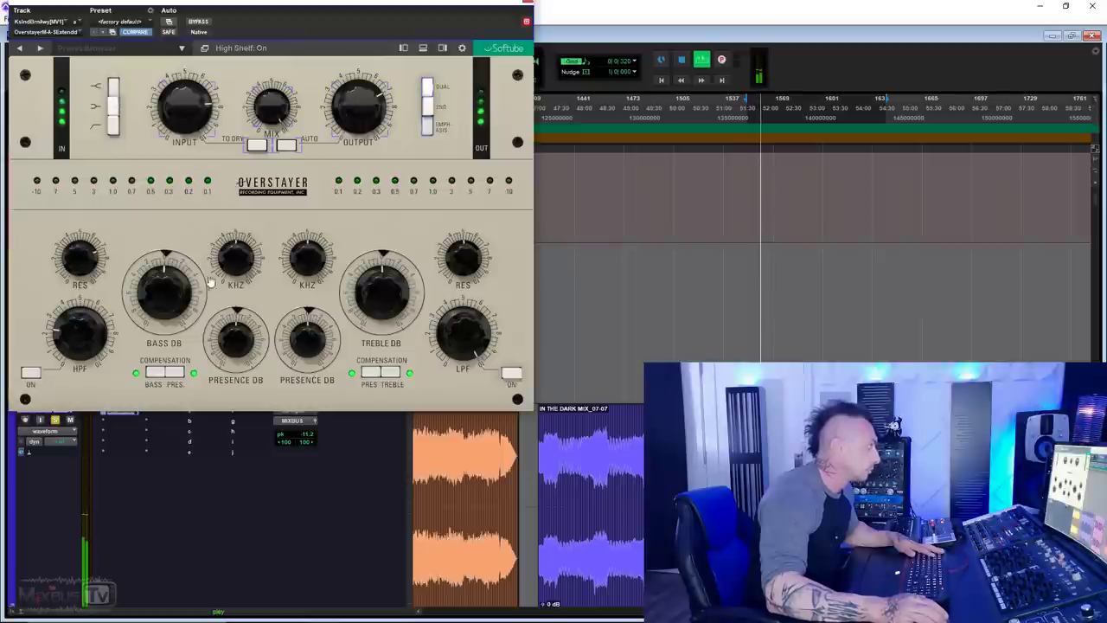
{"action": "left_click_drag", "start_coordinate": [169, 295], "coordinate": [168, 259]}
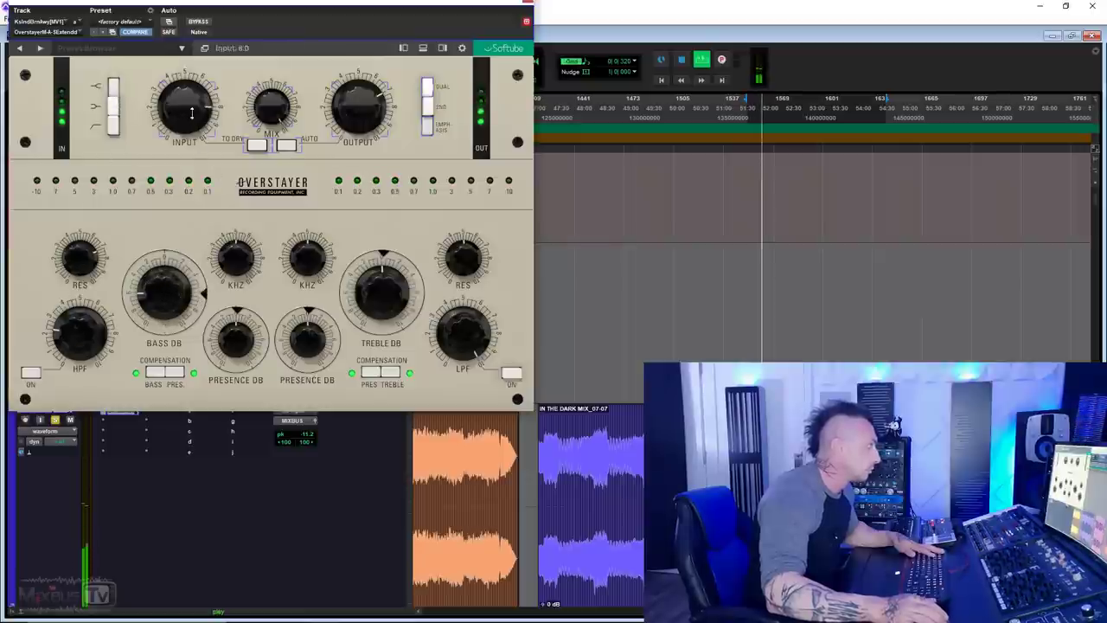
{"action": "scroll", "coordinate": [191, 104], "scroll_direction": "up", "scroll_amount": 1}
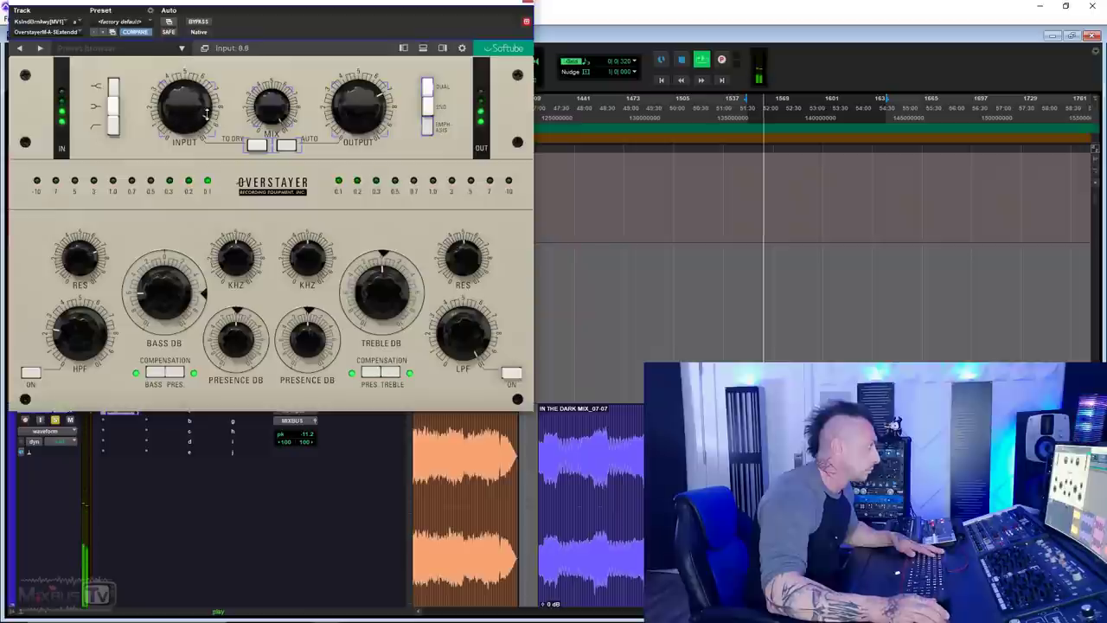
{"action": "left_click", "coordinate": [157, 372]}
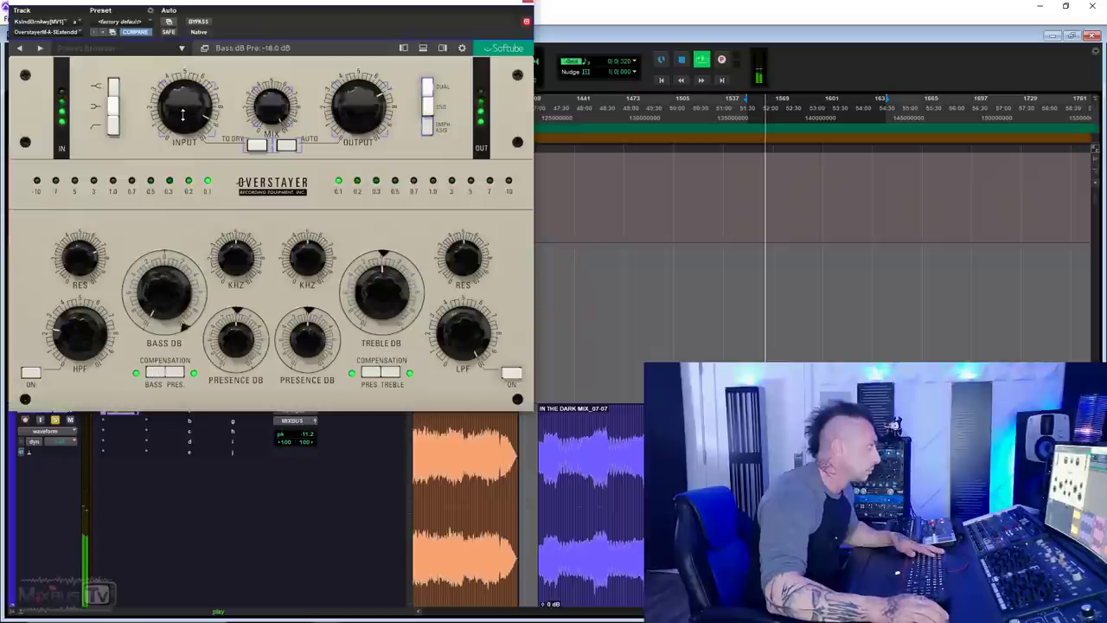
{"action": "scroll", "coordinate": [180, 111], "scroll_direction": "down", "scroll_amount": 3}
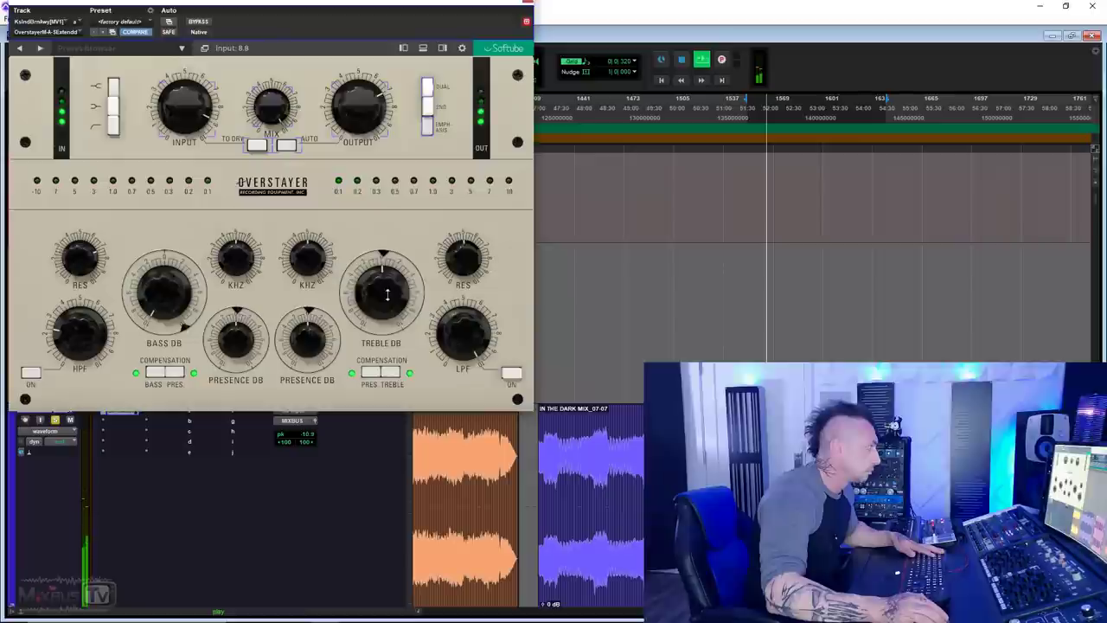
Step: Boost the pre-saturation treble to 5.0 dB and enable the low-pass filter with resonance 2.4
{"action": "left_click_drag", "start_coordinate": [387, 295], "coordinate": [386, 311]}
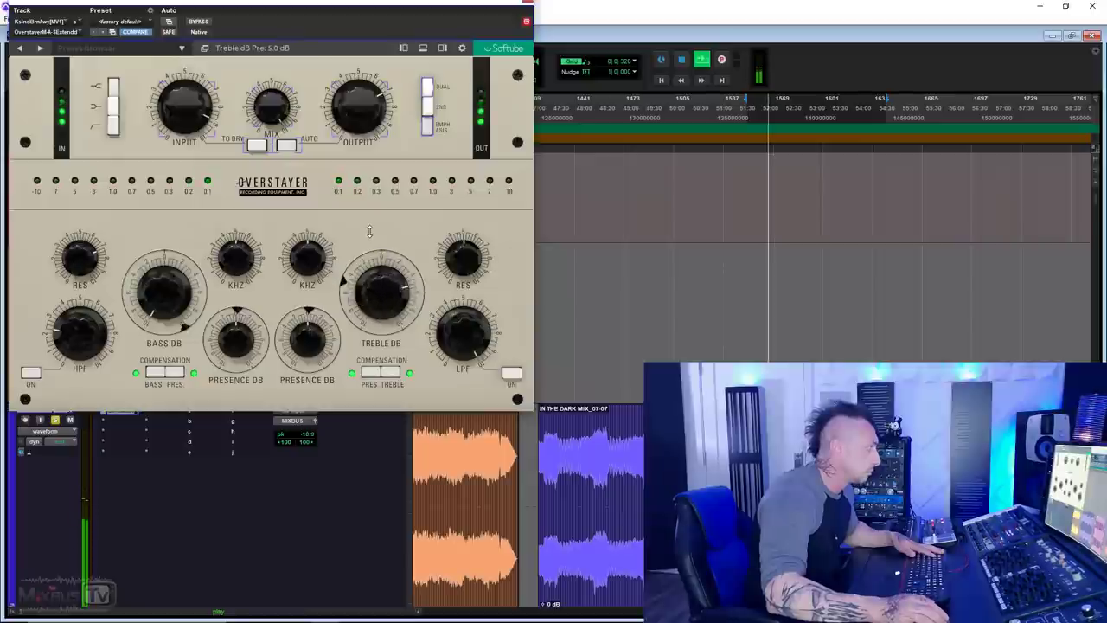
{"action": "left_click", "coordinate": [511, 373]}
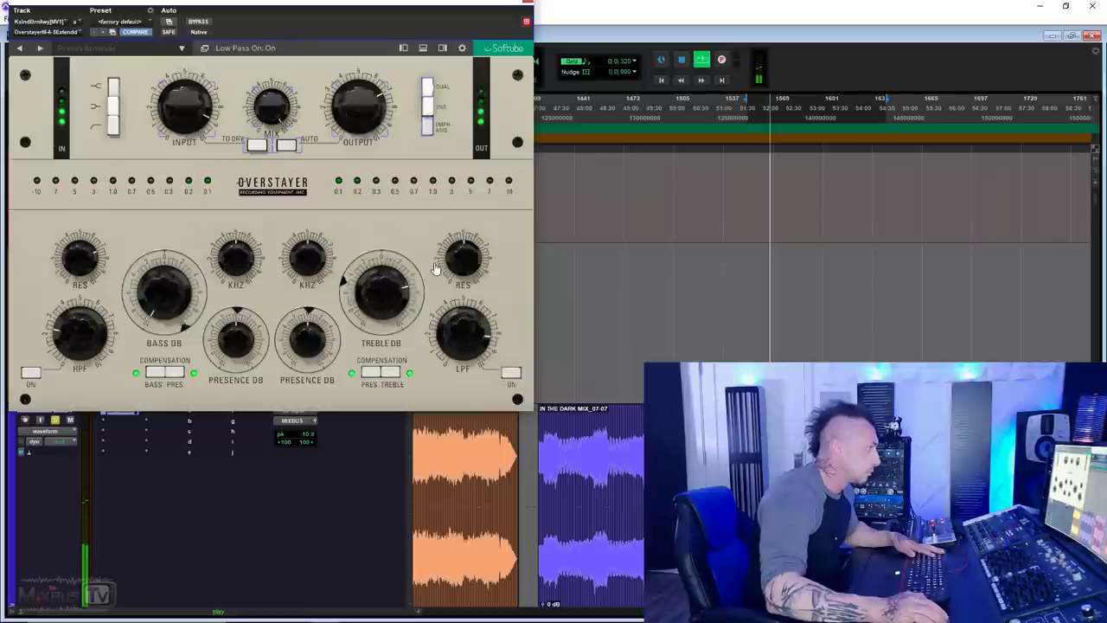
{"action": "left_click_drag", "start_coordinate": [471, 222], "coordinate": [460, 164]}
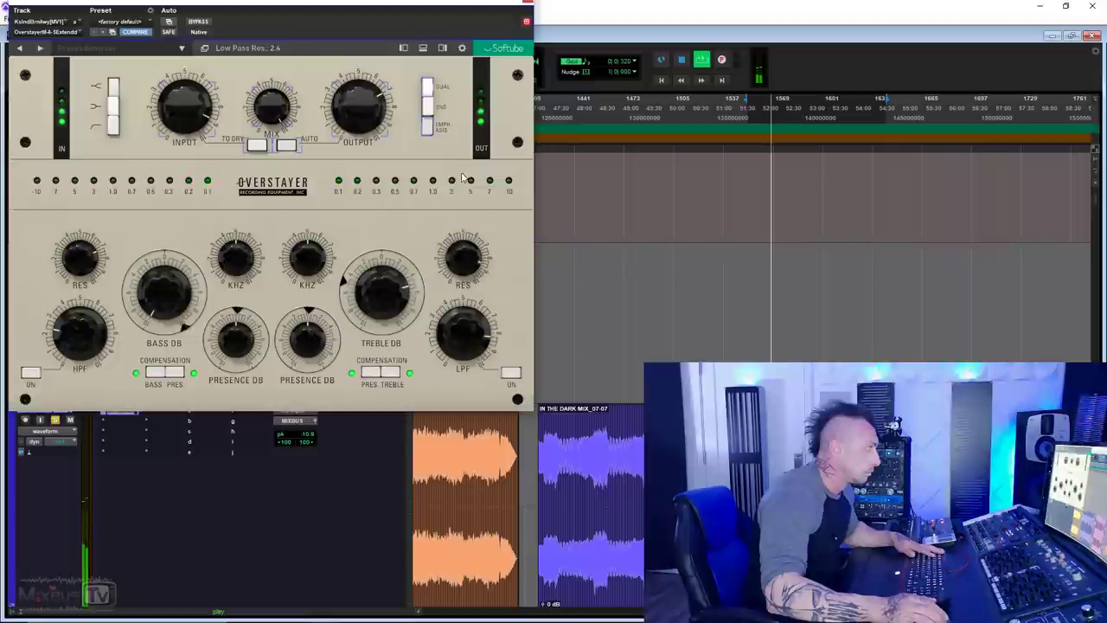
Step: Set the low-pass filter to 12050 Hz with resonance 2.1 and compare the processed mix against bypass
{"action": "left_click_drag", "start_coordinate": [468, 346], "coordinate": [462, 316]}
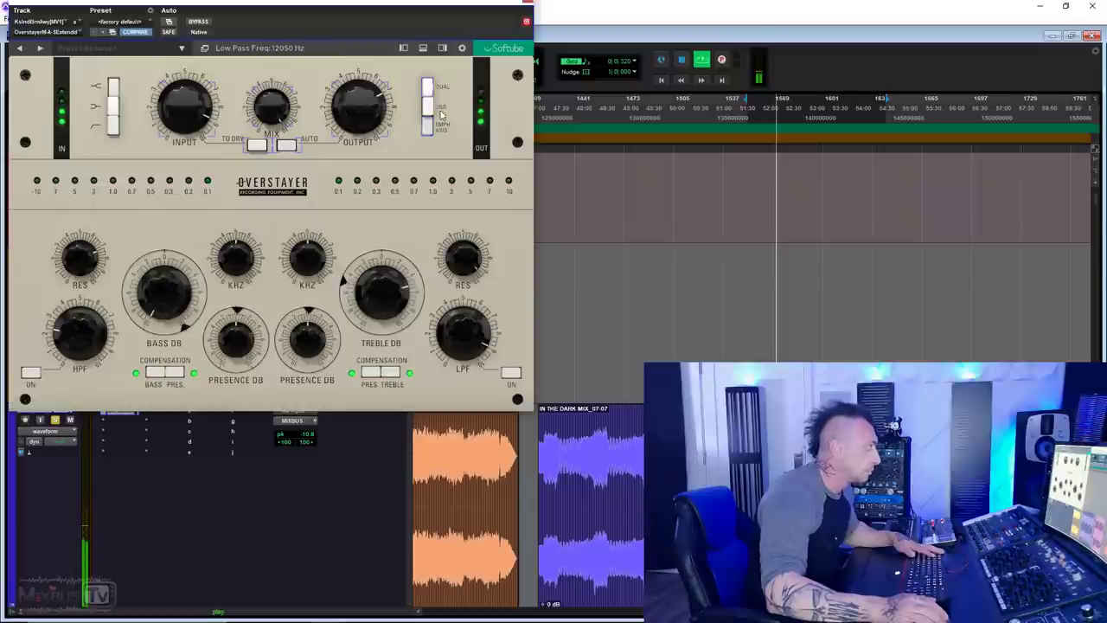
{"action": "left_click_drag", "start_coordinate": [470, 259], "coordinate": [471, 270]}
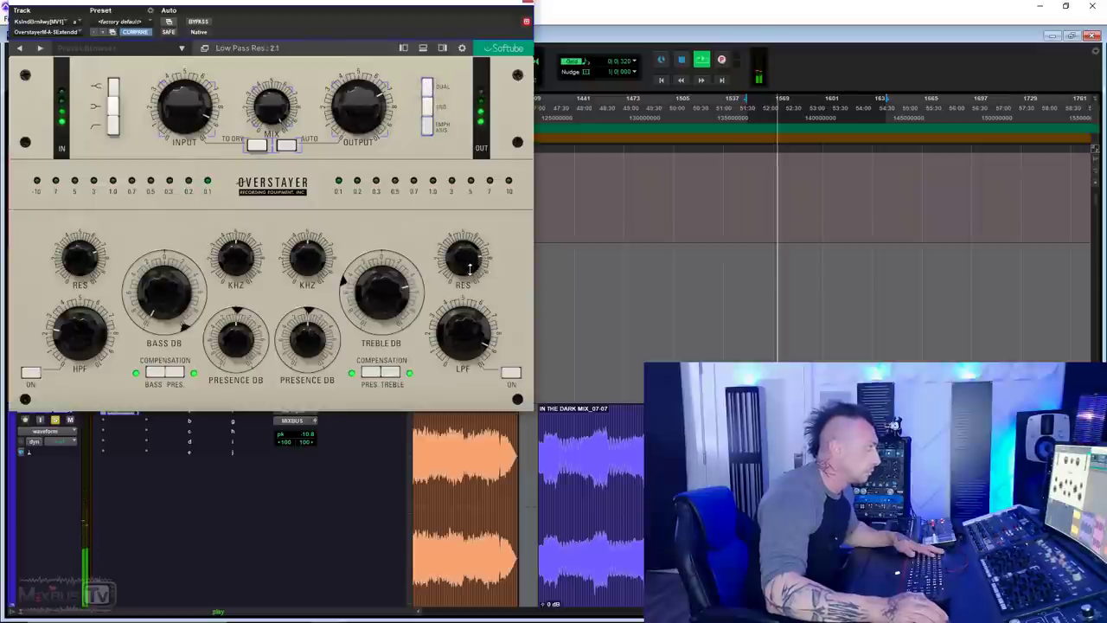
{"action": "left_click", "coordinate": [198, 22]}
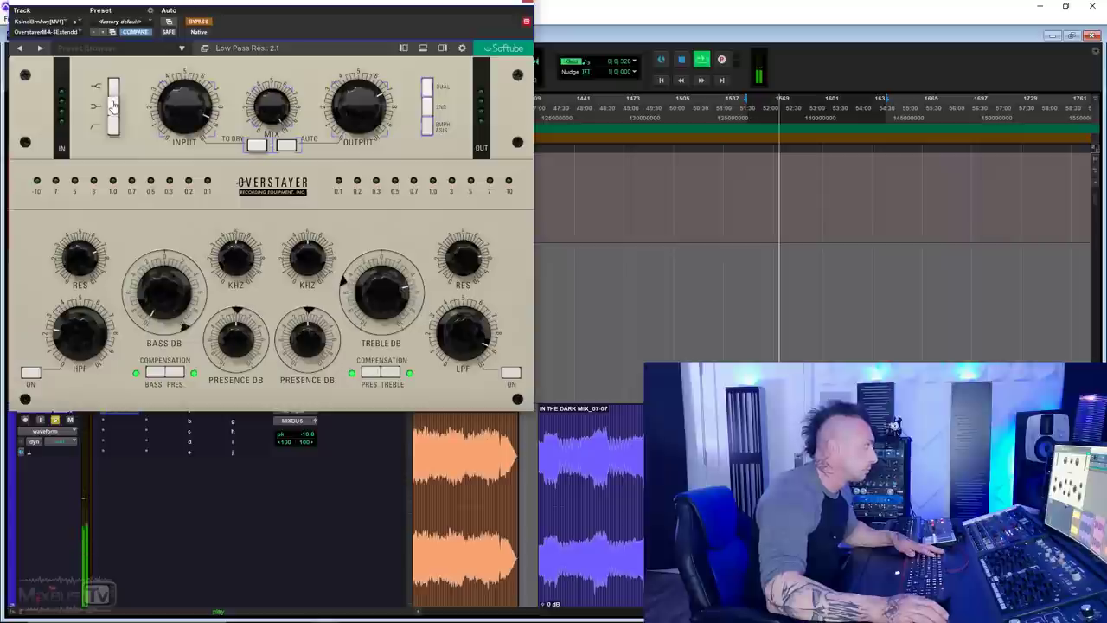
{"action": "left_click", "coordinate": [198, 22]}
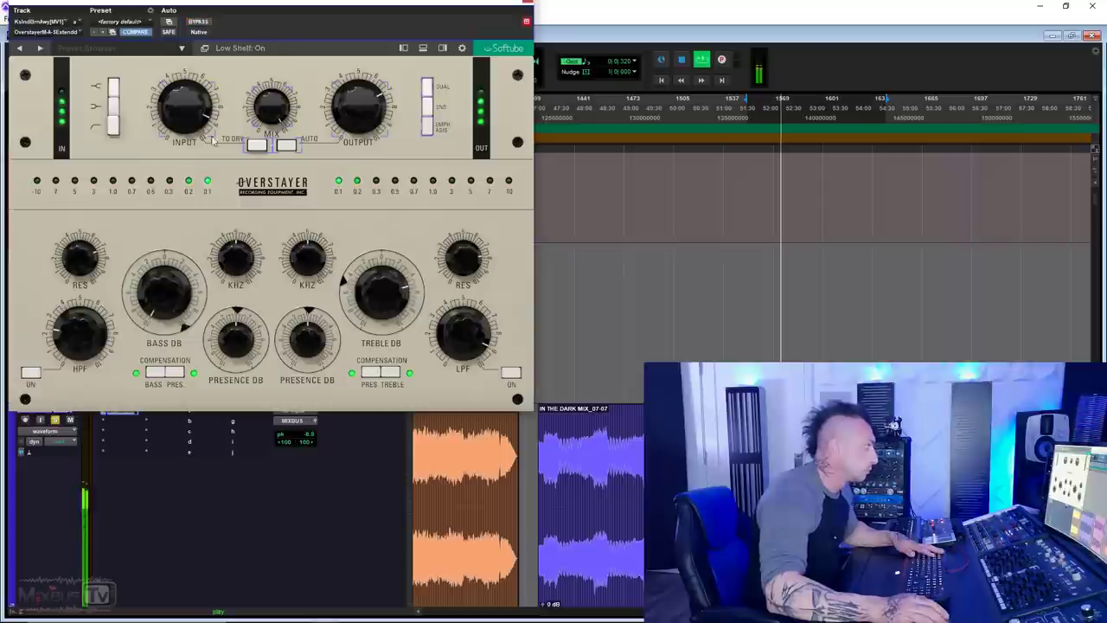
Step: Adjust the saturation drive while listening, setting the input to 9.2 and the mix to 10.0
{"action": "scroll", "coordinate": [191, 111], "scroll_direction": "up", "scroll_amount": 3}
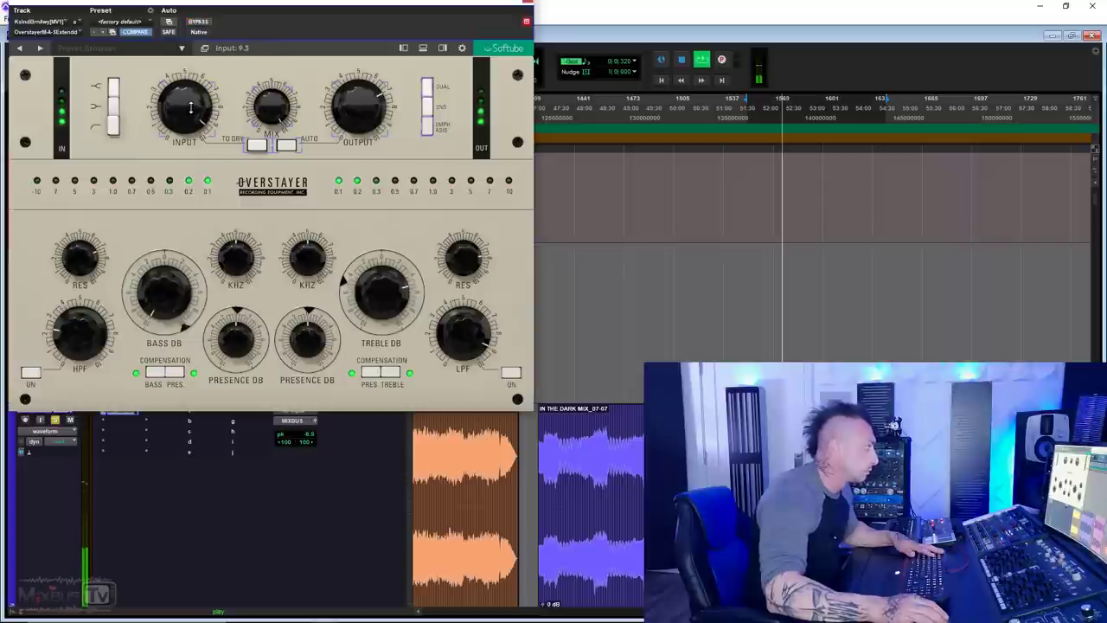
{"action": "scroll", "coordinate": [190, 107], "scroll_direction": "up", "scroll_amount": 1}
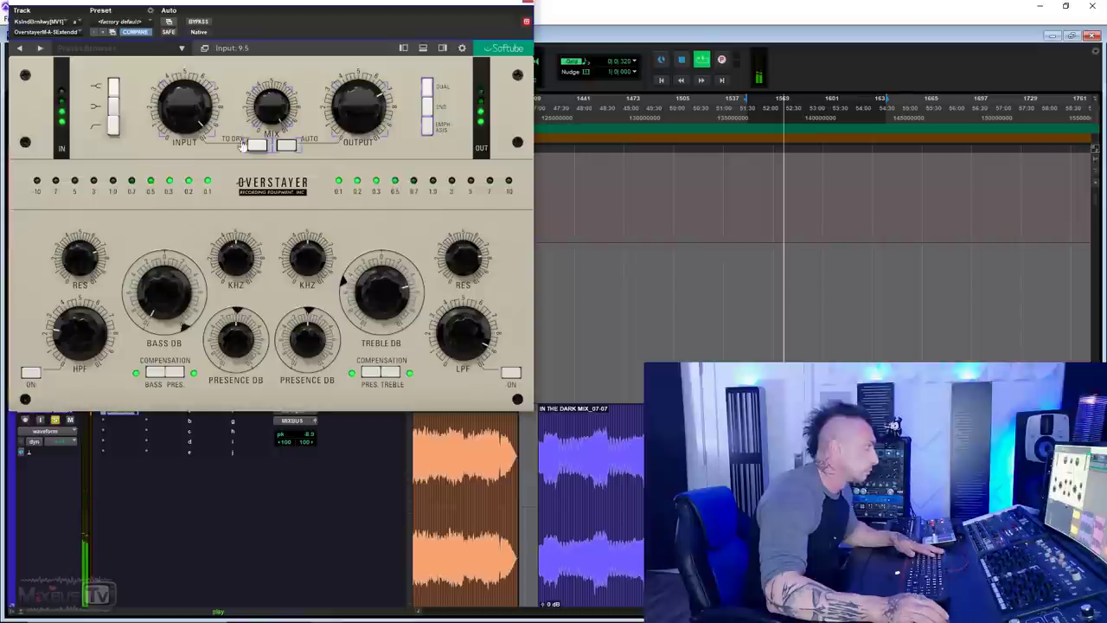
{"action": "scroll", "coordinate": [184, 104], "scroll_direction": "up", "scroll_amount": 3}
{"action": "scroll", "coordinate": [184, 104], "scroll_direction": "up", "scroll_amount": 3}
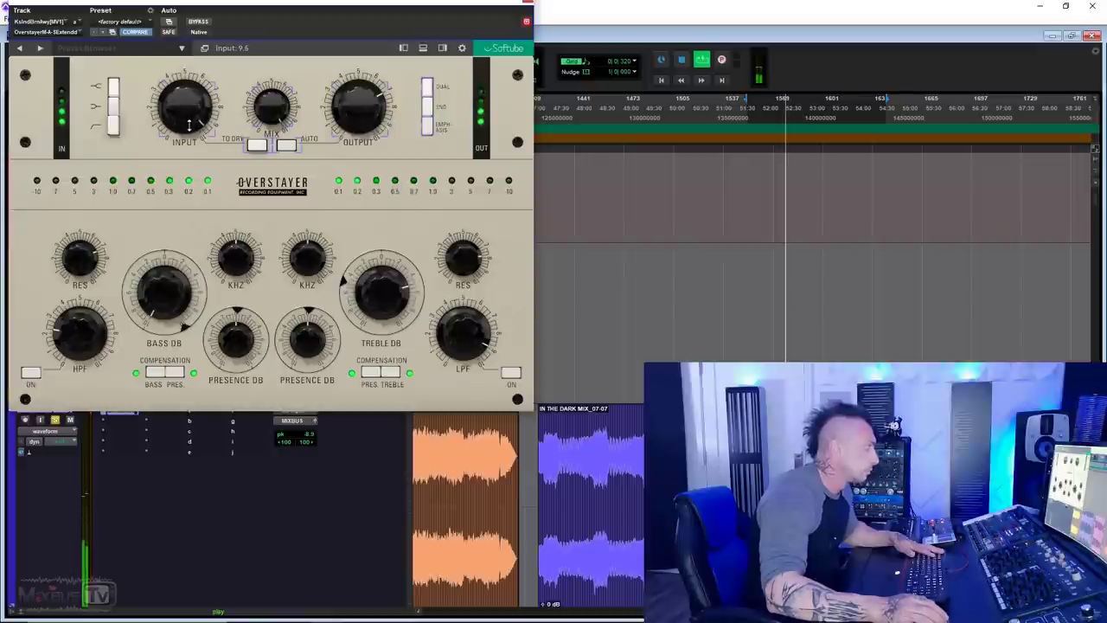
{"action": "scroll", "coordinate": [262, 156], "scroll_direction": "up", "scroll_amount": 3}
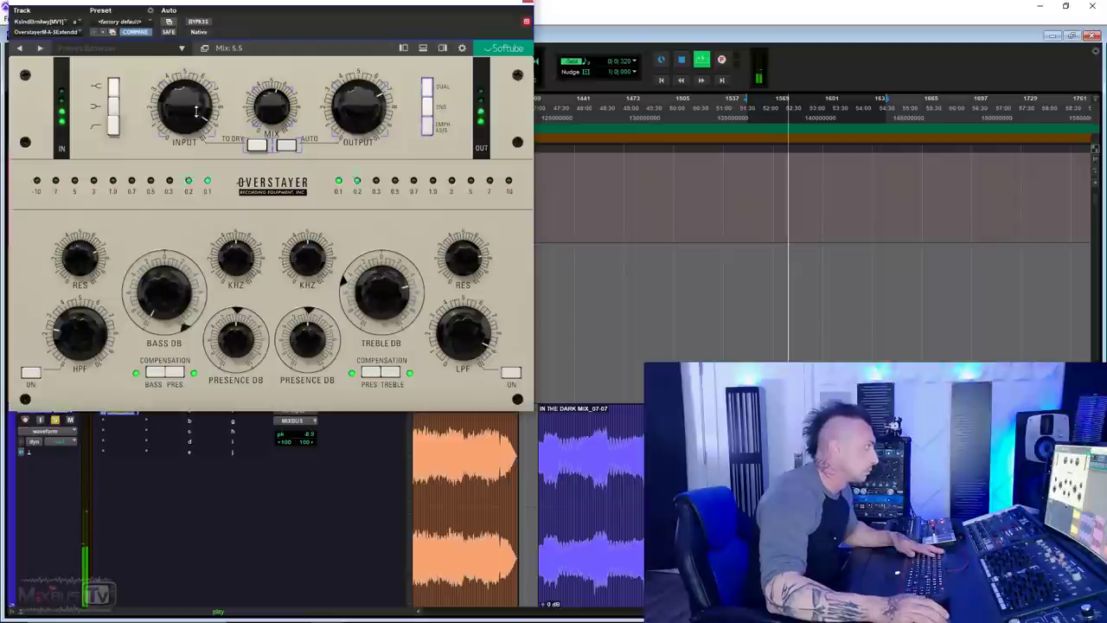
{"action": "scroll", "coordinate": [197, 110], "scroll_direction": "up", "scroll_amount": 2}
{"action": "scroll", "coordinate": [274, 71], "scroll_direction": "up", "scroll_amount": 2}
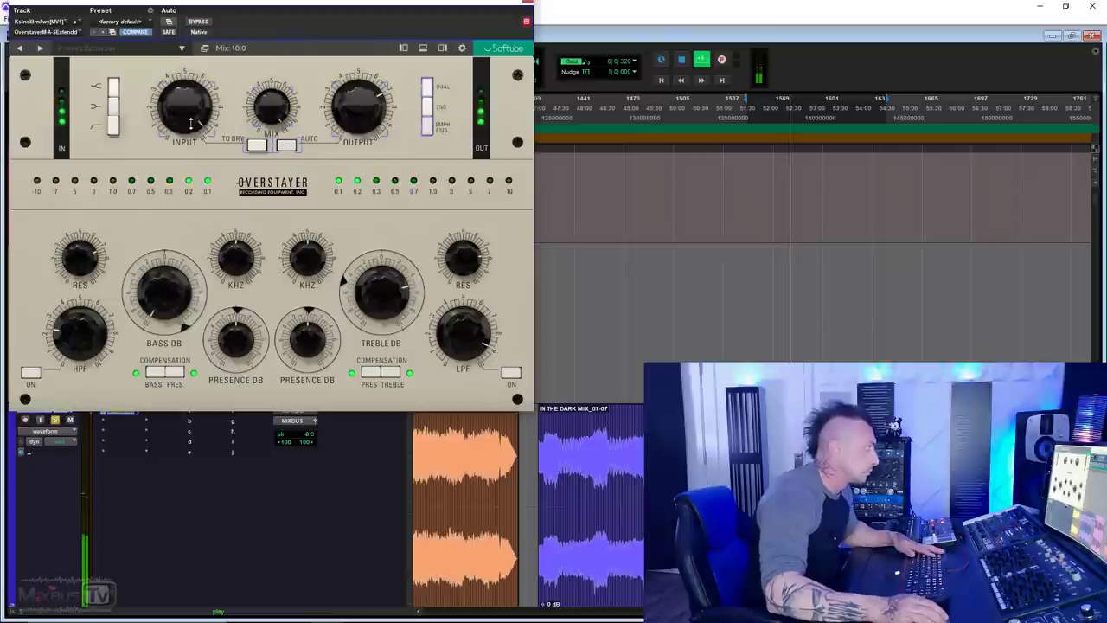
Step: Show the extra plug-in settings, try a headroom of -0.4 dB, reset it and set phase invert to 44 Hz
{"action": "left_click", "coordinate": [423, 49]}
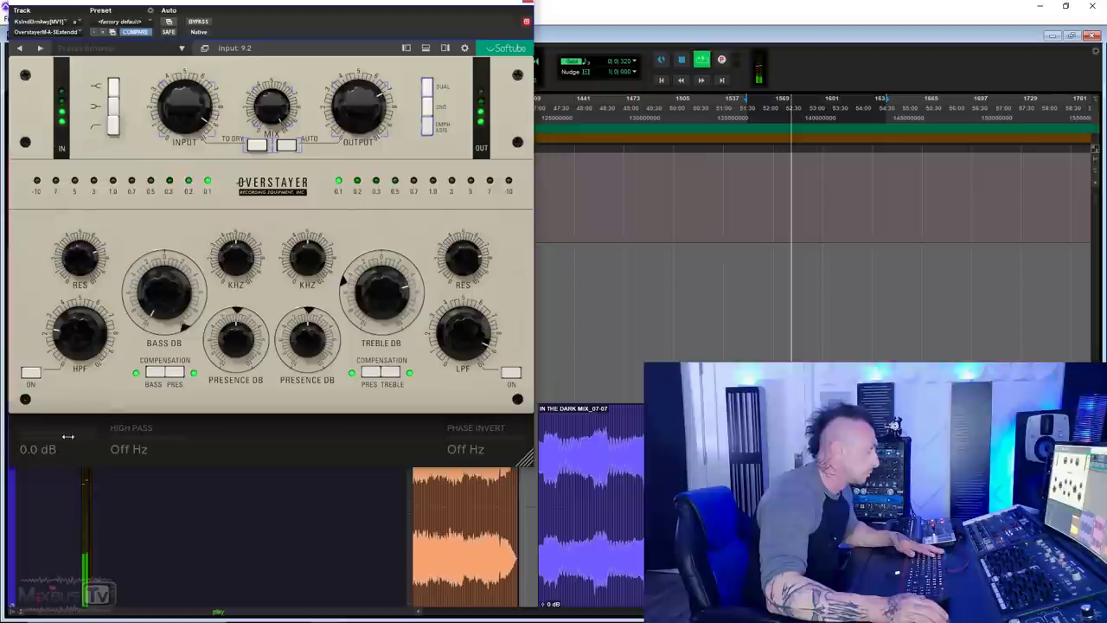
{"action": "mouse_move", "coordinate": [68, 436]}
{"action": "left_mouse_down"}
{"action": "mouse_move", "coordinate": [39, 438]}
{"action": "mouse_move", "coordinate": [69, 436]}
{"action": "left_mouse_up"}
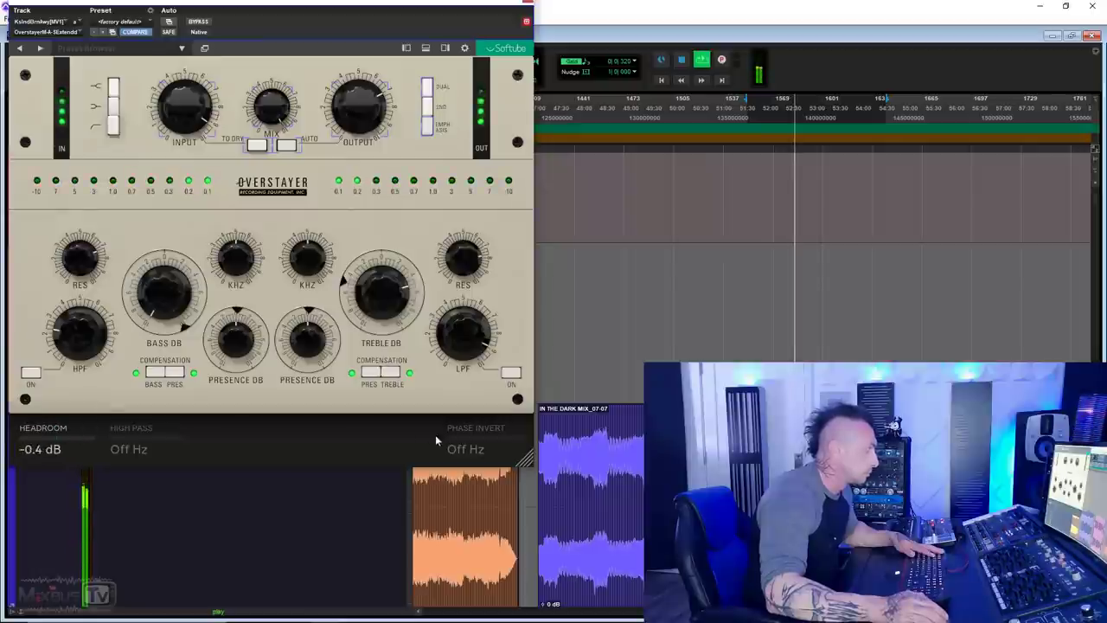
{"action": "left_click_drag", "start_coordinate": [455, 437], "coordinate": [482, 436]}
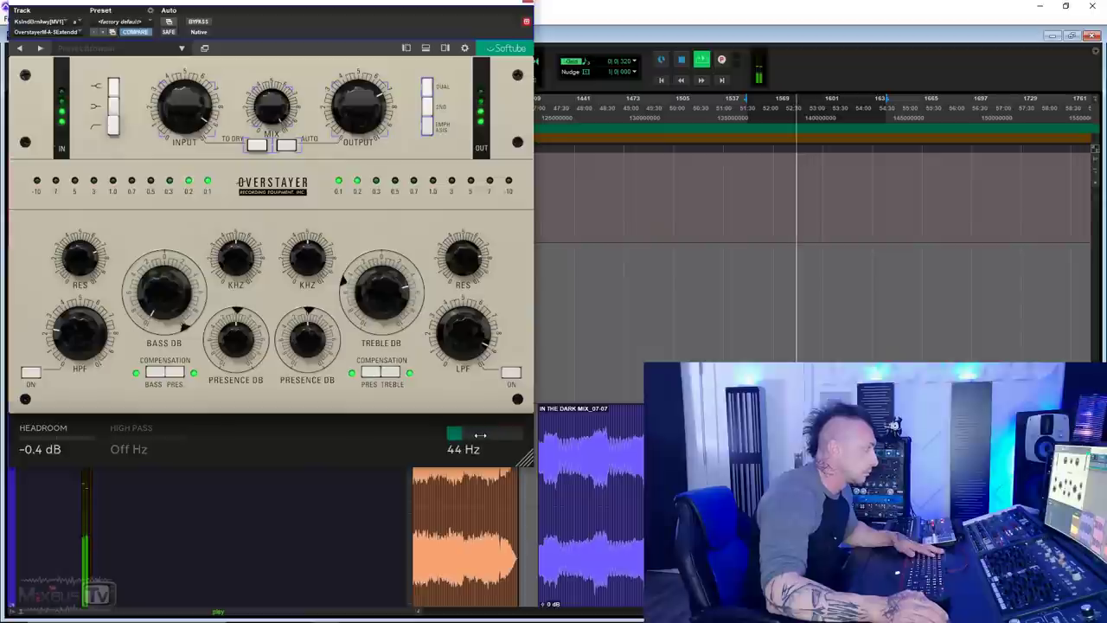
{"action": "double_click", "coordinate": [51, 443]}
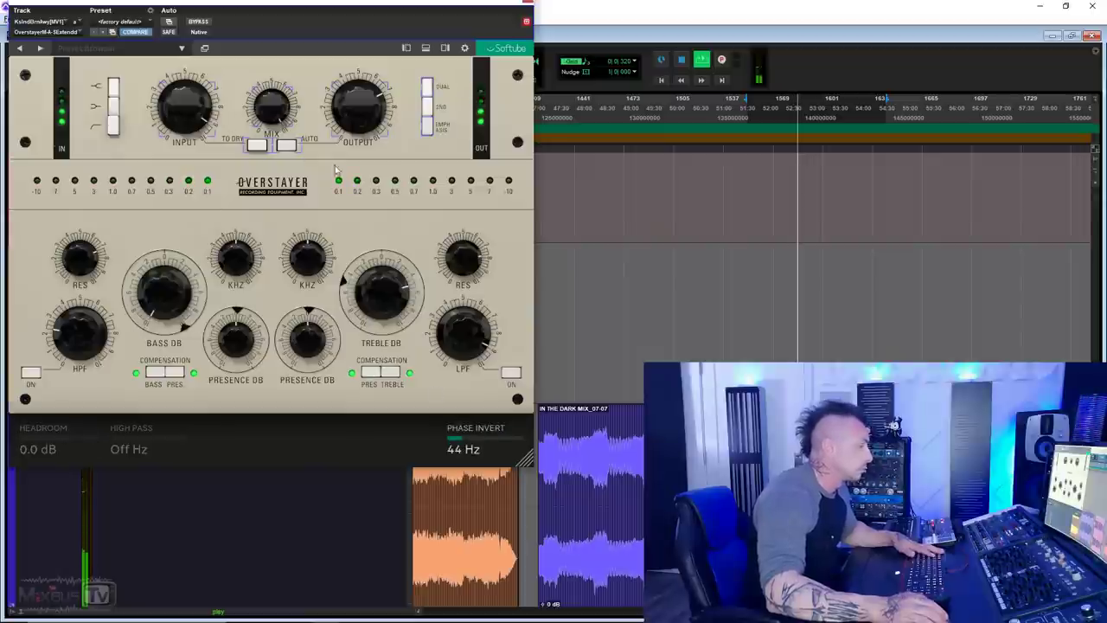
{"action": "key", "text": "alt+space"}
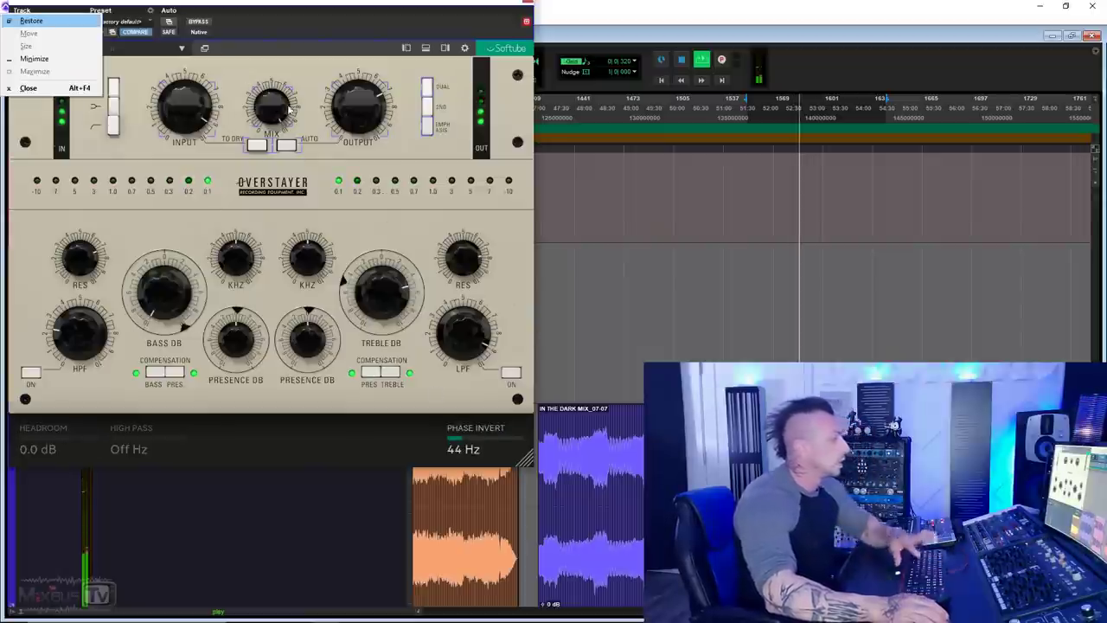
{"action": "key", "text": "Escape"}
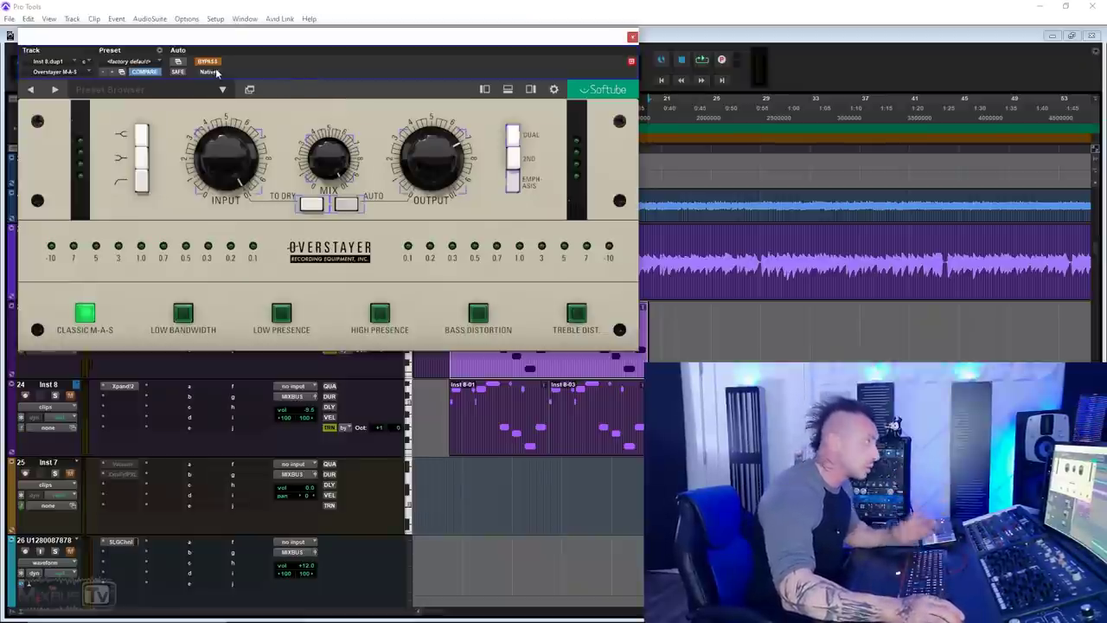
Step: Play the Inst 8.dup1 part through the active M-A-S and switch the emphasis to Low Bandwidth with the mix at 6.3
{"action": "key", "text": "space"}
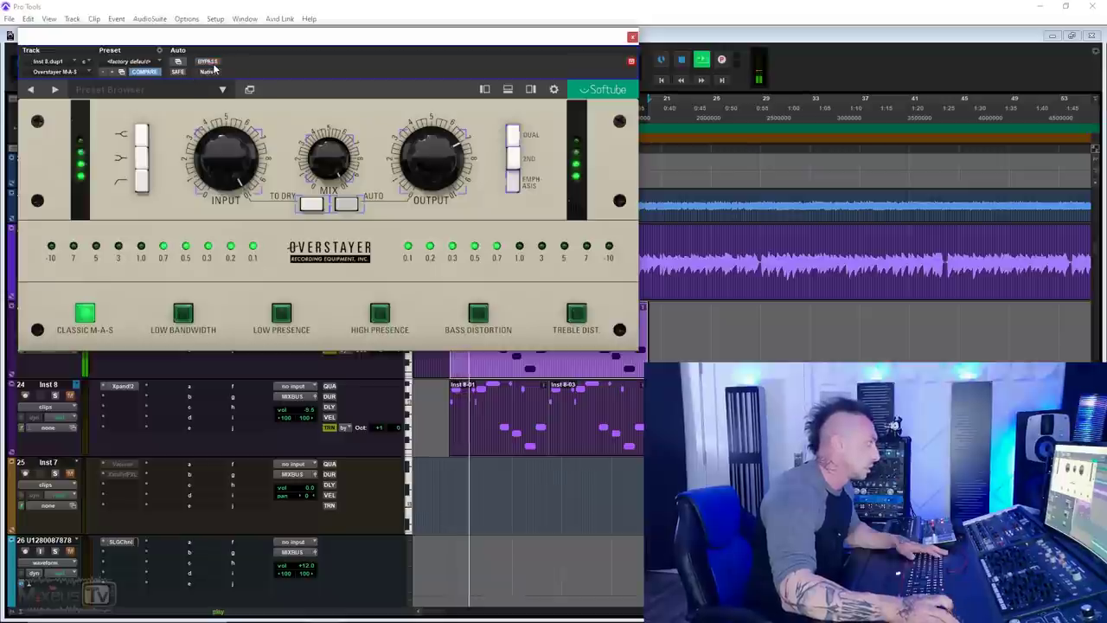
{"action": "mouse_move", "coordinate": [225, 157]}
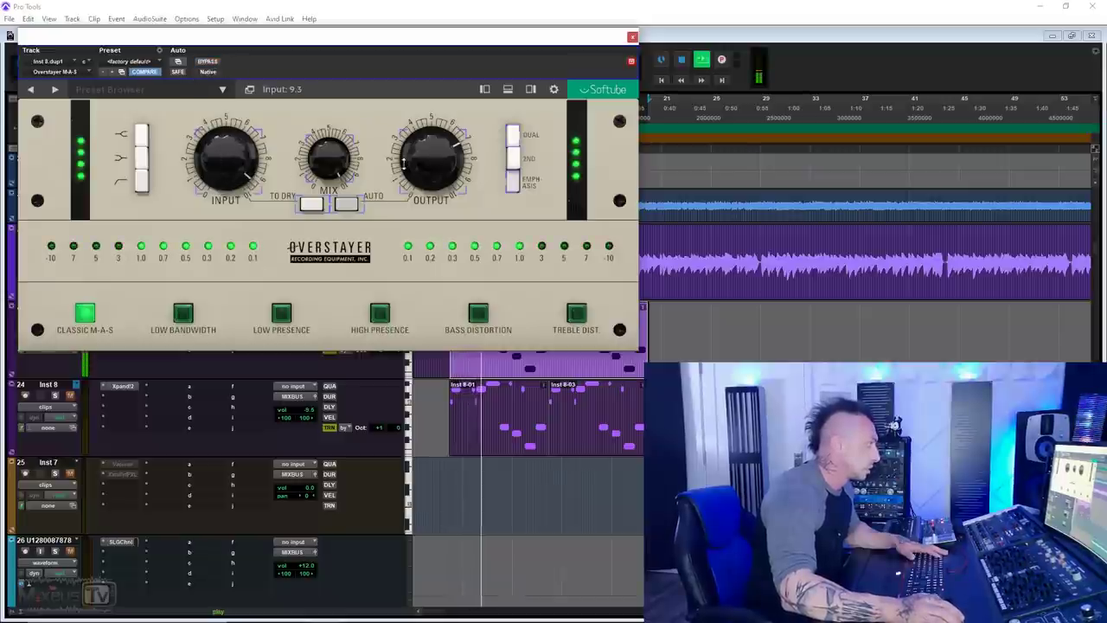
{"action": "mouse_move", "coordinate": [427, 157]}
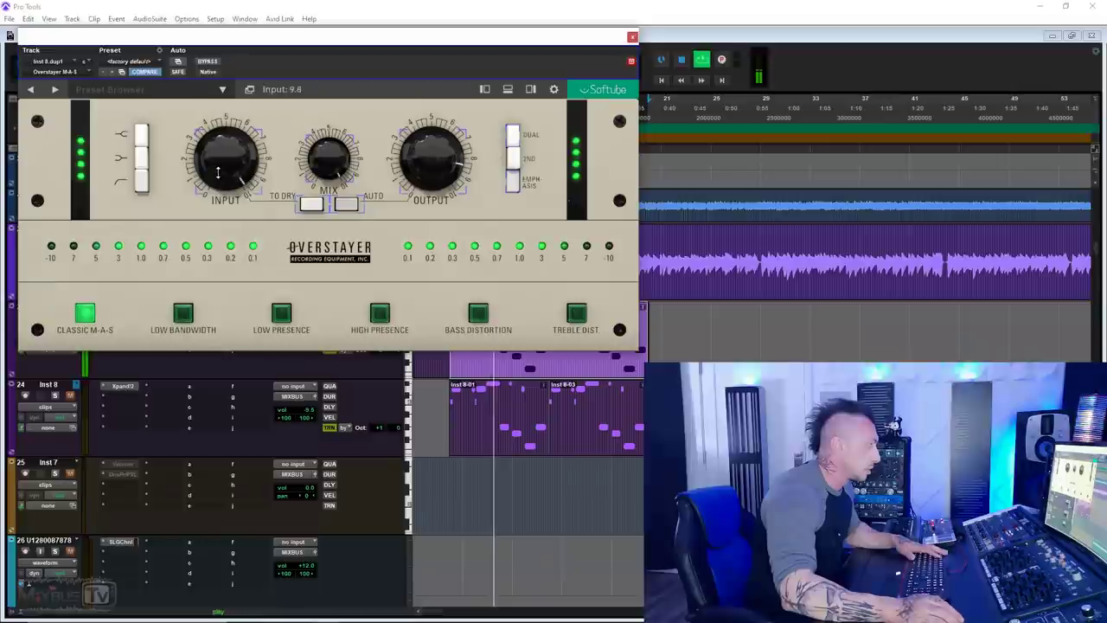
{"action": "left_click", "coordinate": [183, 313]}
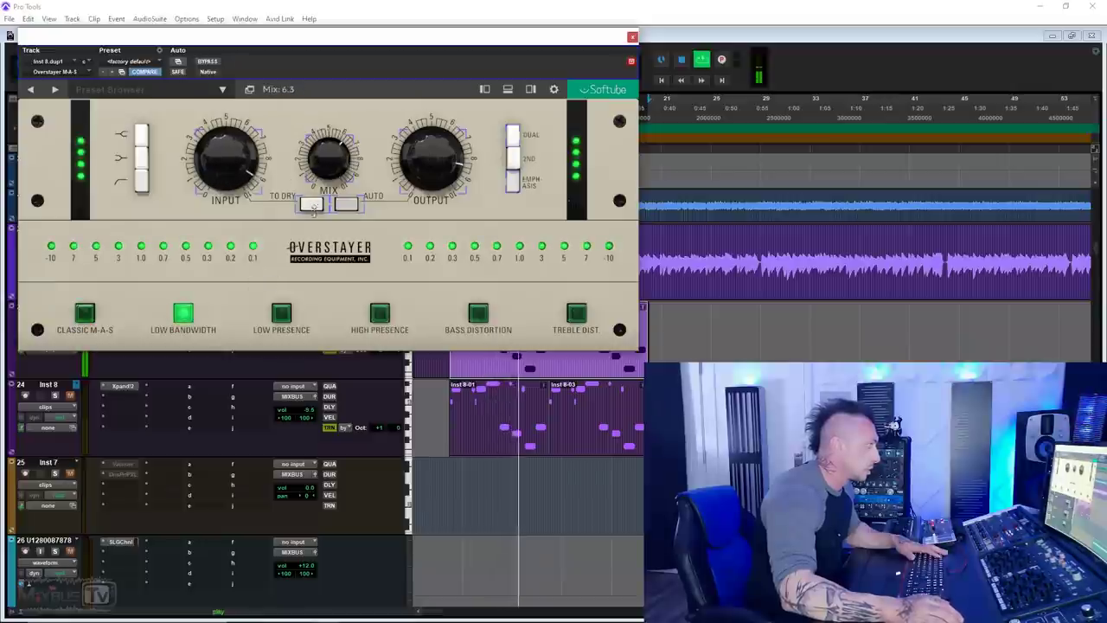
Step: Lower the mix to 3.2, compare the sound against bypass and reduce the input to 8.1
{"action": "left_click", "coordinate": [205, 62]}
{"action": "left_click", "coordinate": [206, 62]}
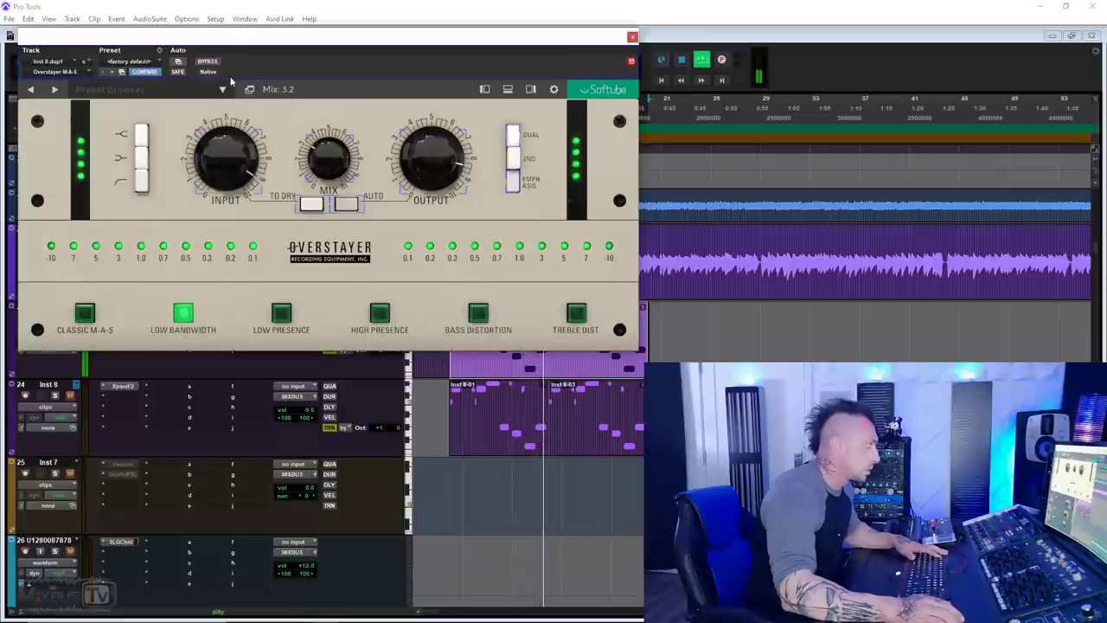
{"action": "left_click_drag", "start_coordinate": [251, 152], "coordinate": [247, 162]}
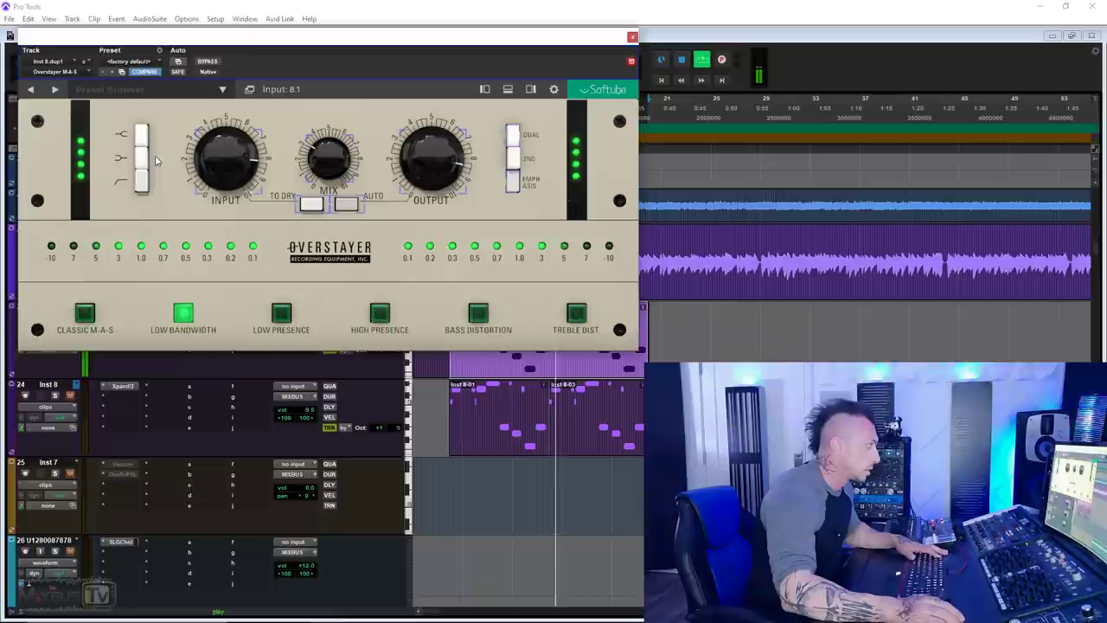
Step: Audition the Dual and 2nd harmonic modes on the Inst 8.dup1 part, leaving 2nd off
{"action": "left_click", "coordinate": [514, 137]}
{"action": "left_click", "coordinate": [514, 158]}
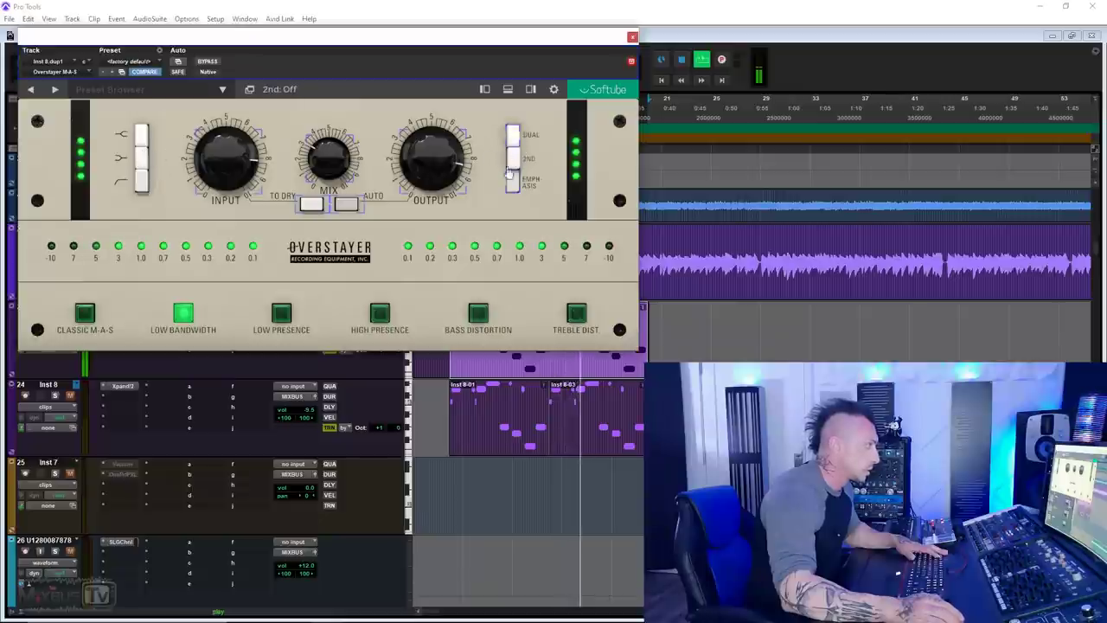
{"action": "left_click", "coordinate": [512, 160]}
{"action": "left_click", "coordinate": [512, 161]}
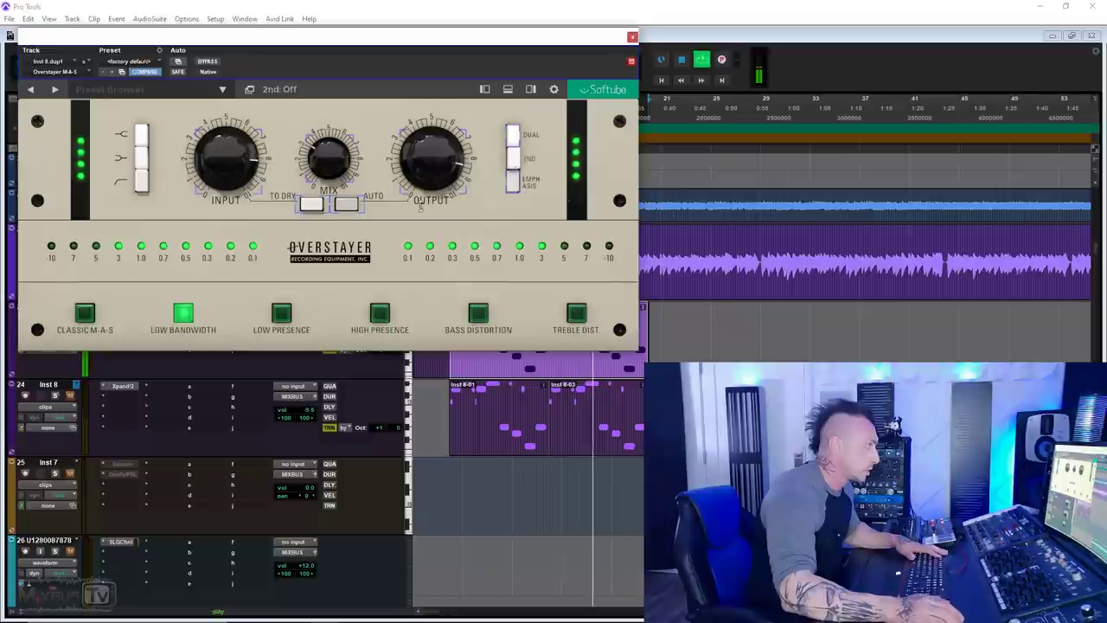
Step: Switch the emphasis to Low Presence, raise the input to 8.6 and compare the result against bypass
{"action": "left_click", "coordinate": [271, 320]}
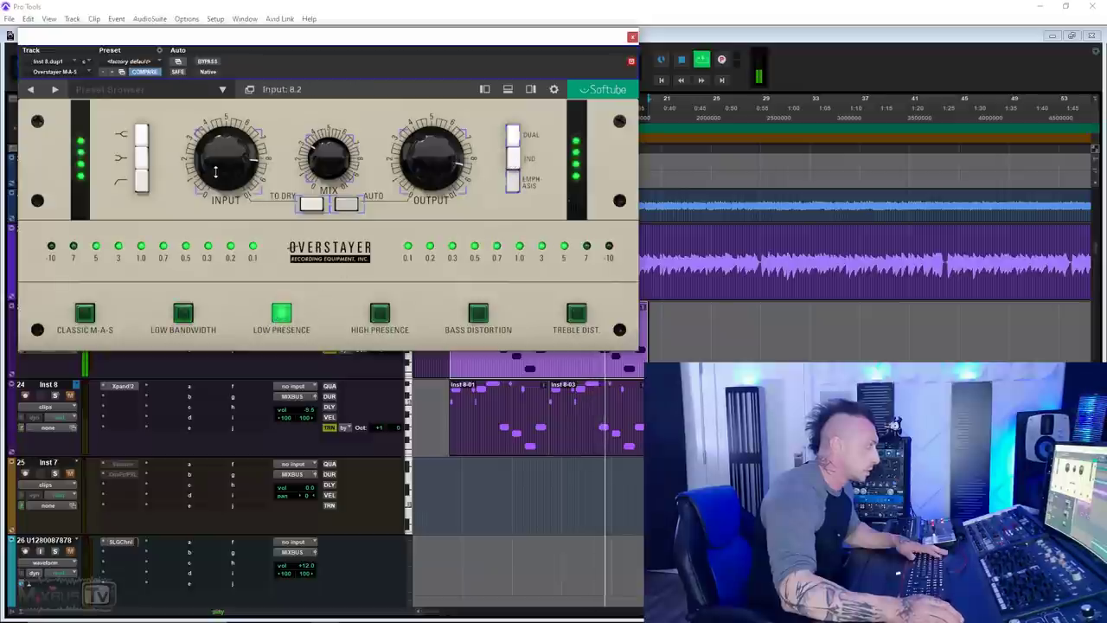
{"action": "left_click_drag", "start_coordinate": [216, 166], "coordinate": [216, 164]}
{"action": "left_click", "coordinate": [207, 62]}
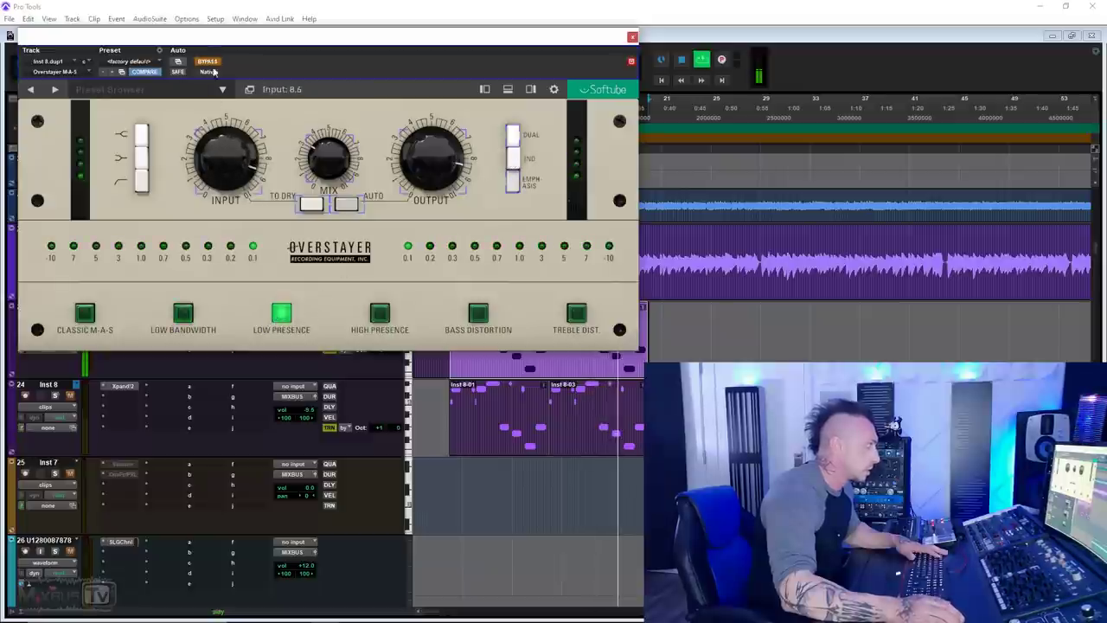
{"action": "left_click", "coordinate": [207, 61]}
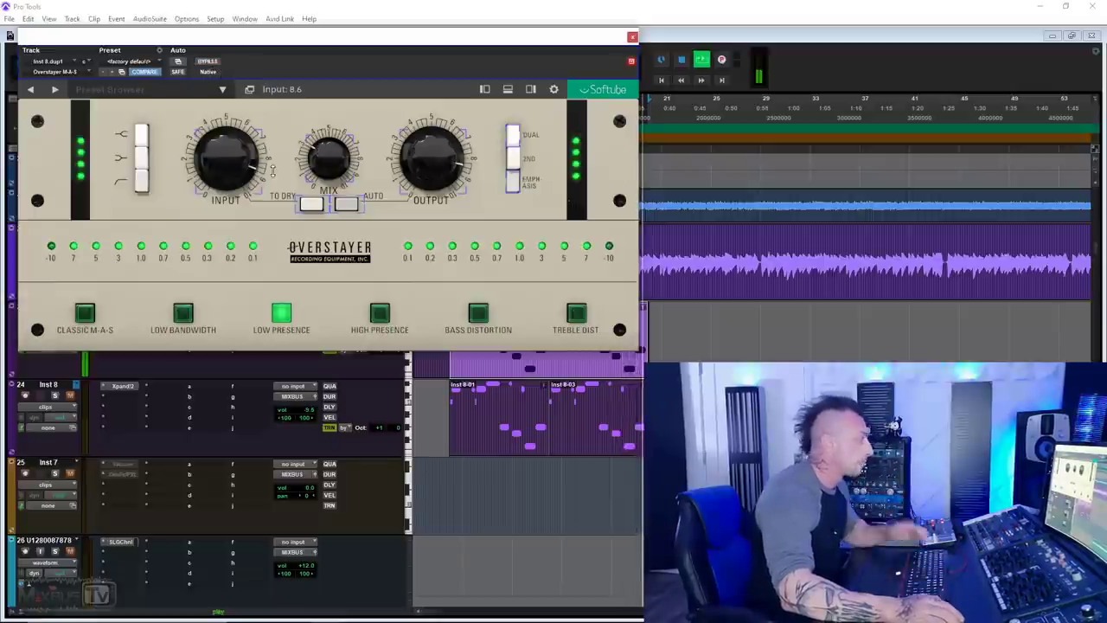
Step: Restart playback with the plug-in bypassed, reactivate it, set the input to 8.3 and compare against bypass again
{"action": "key", "text": "space"}
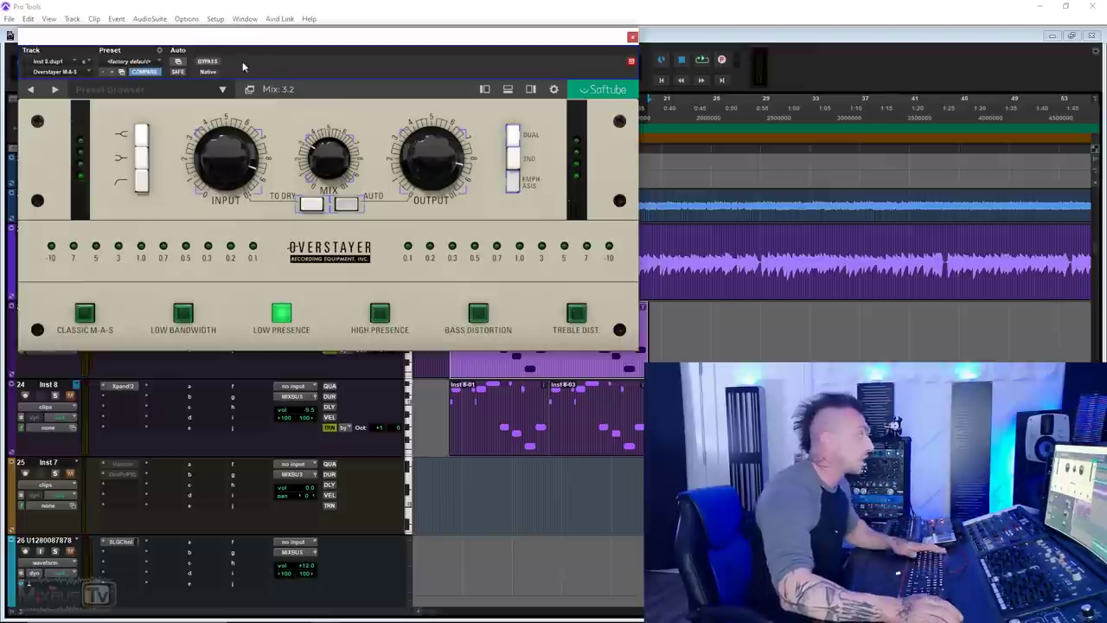
{"action": "key", "text": "space"}
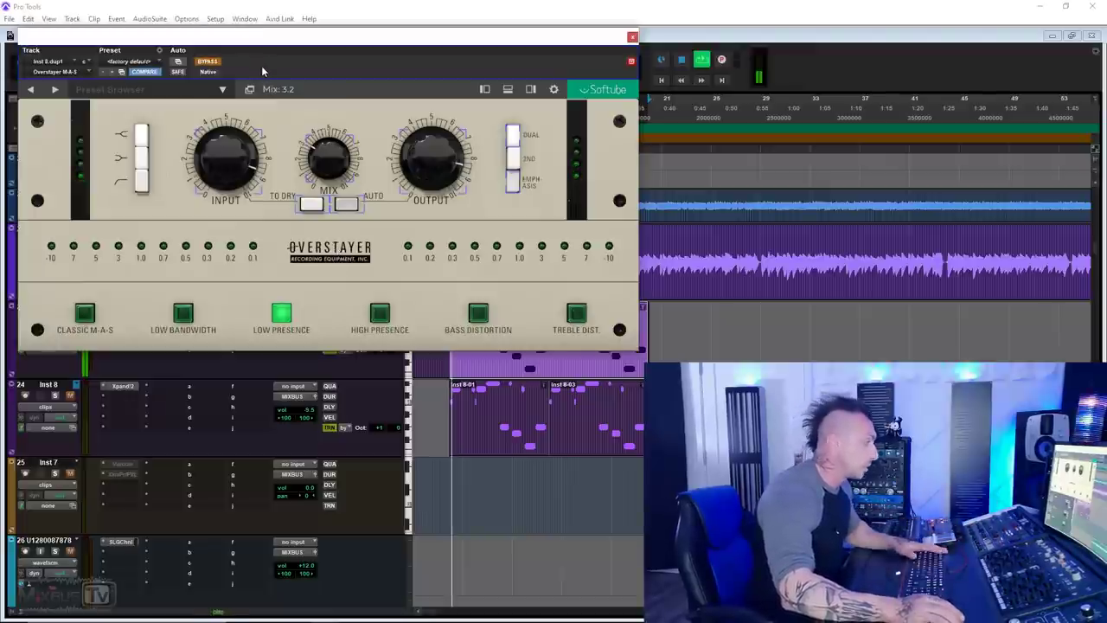
{"action": "left_click", "coordinate": [207, 63]}
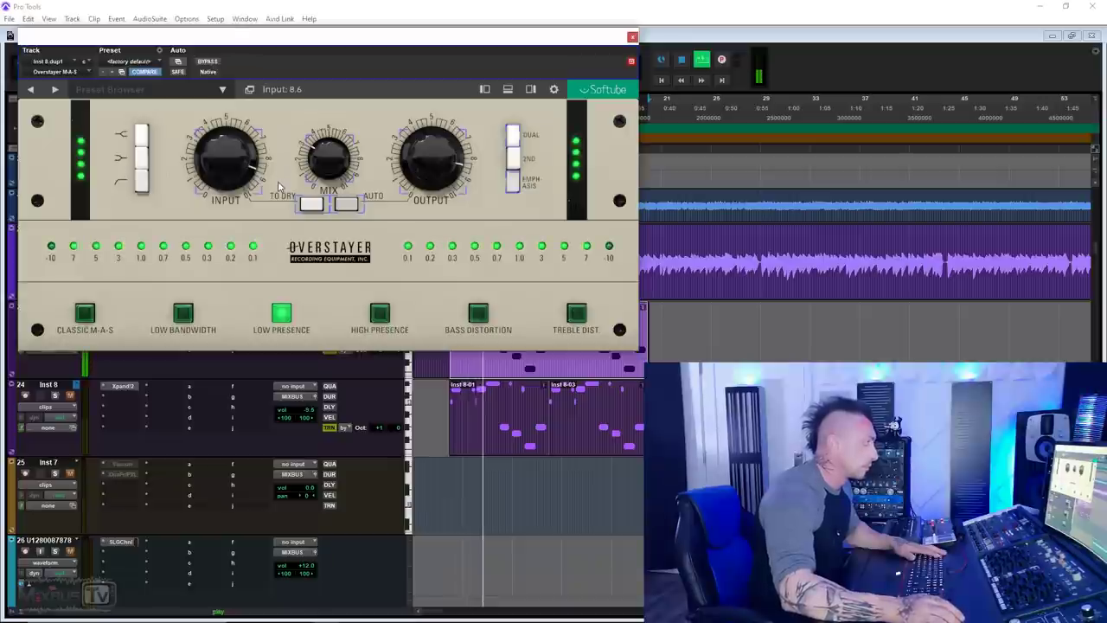
{"action": "left_click_drag", "start_coordinate": [226, 169], "coordinate": [226, 171]}
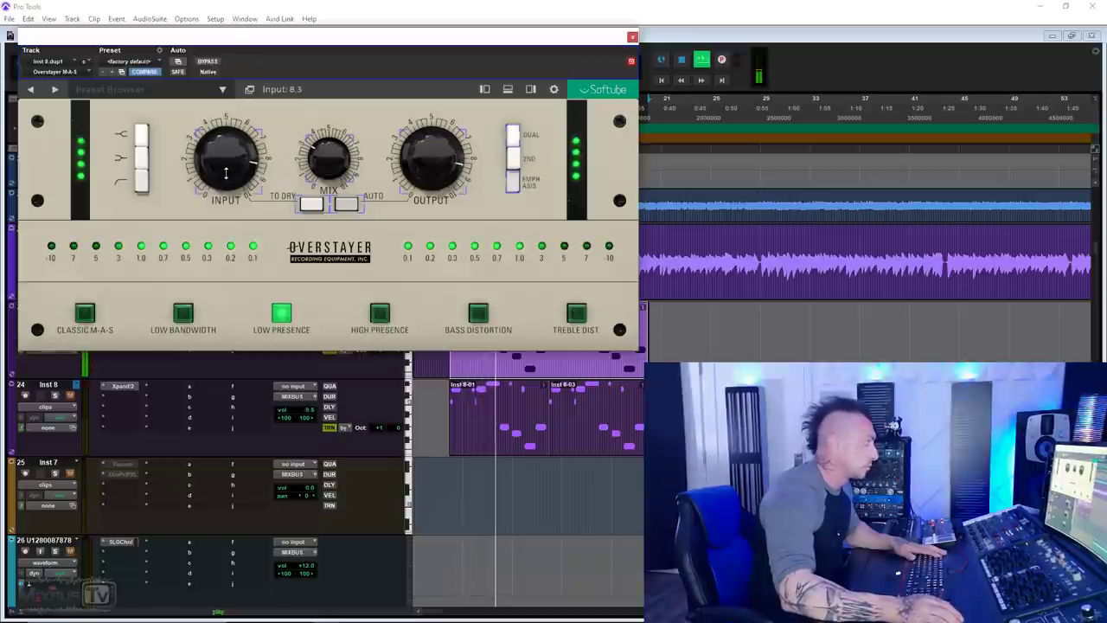
{"action": "left_click", "coordinate": [208, 62]}
{"action": "left_click", "coordinate": [211, 63]}
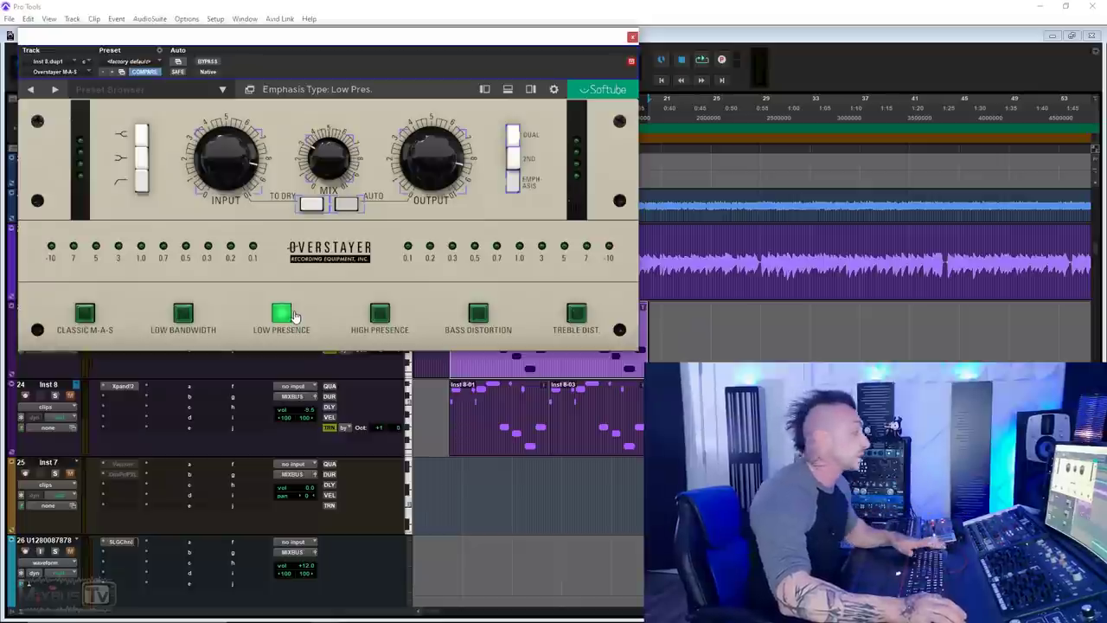
Step: Close the bass plug-in, open the Overstayer M-A-S on the LEADVOCAL1 track and start playing the vocal
{"action": "key", "text": "ctrl+w"}
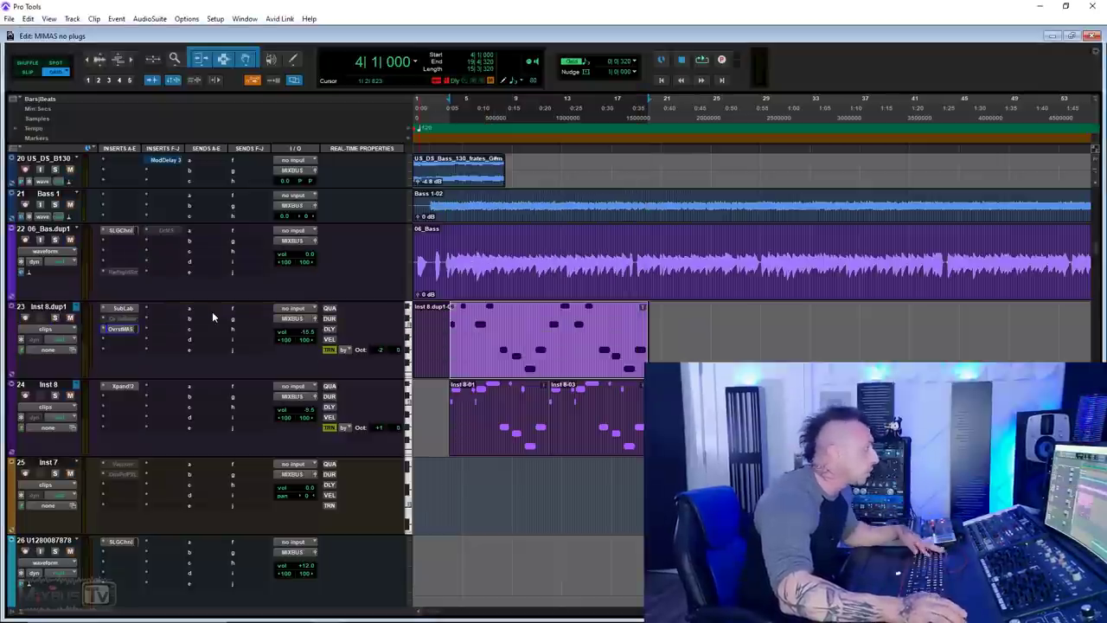
{"action": "scroll", "coordinate": [259, 347], "scroll_direction": "down", "scroll_amount": 10}
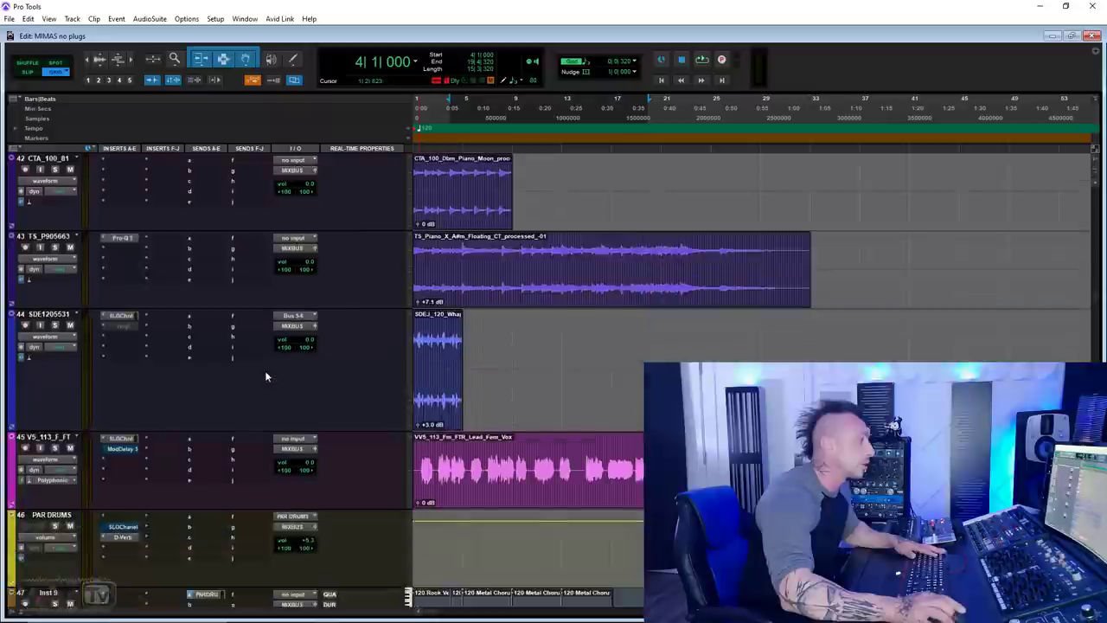
{"action": "scroll", "coordinate": [266, 373], "scroll_direction": "down", "scroll_amount": 20}
{"action": "key", "text": "ctrl+alt+shift+w"}
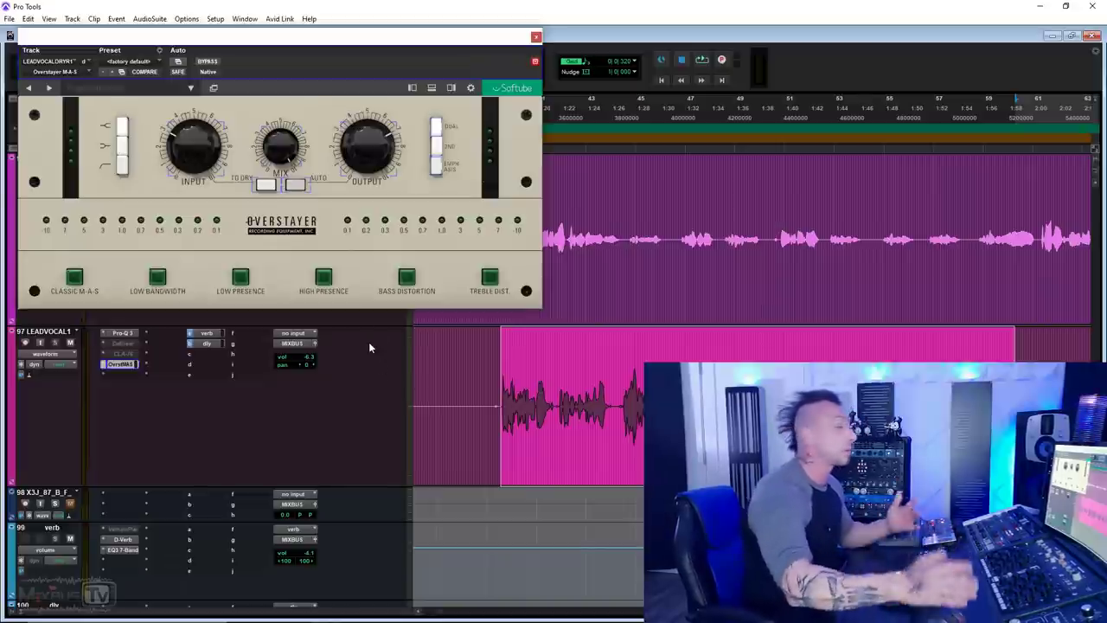
{"action": "key", "text": "space"}
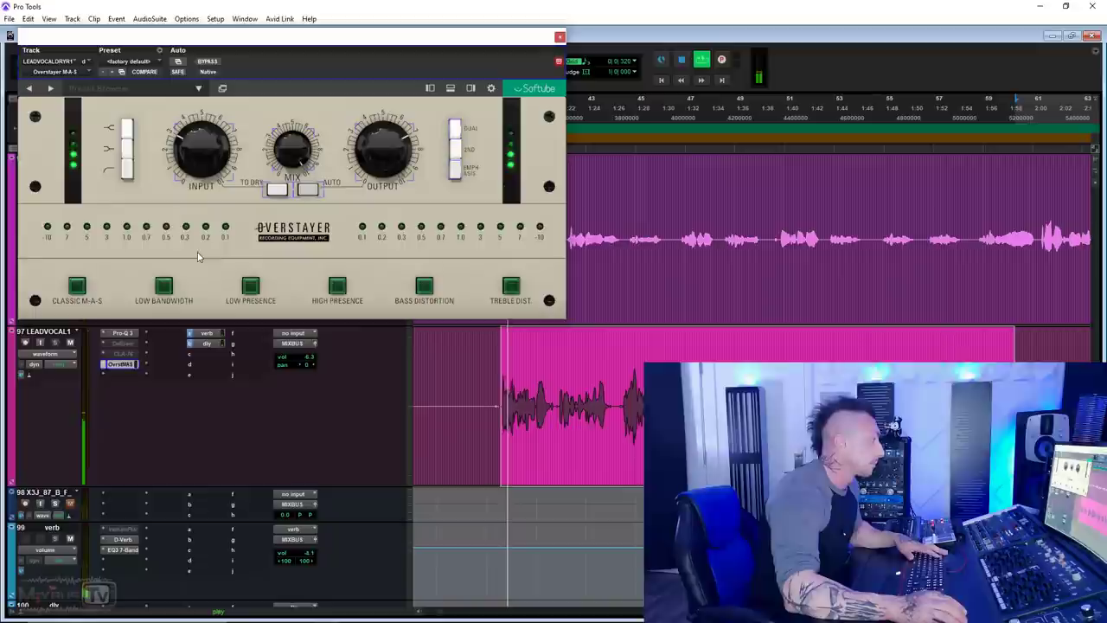
Step: Drive the vocal harder by raising the plug-in's input to 9.4, readjust the output level, and settle the input at 9.0
{"action": "mouse_move", "coordinate": [394, 152]}
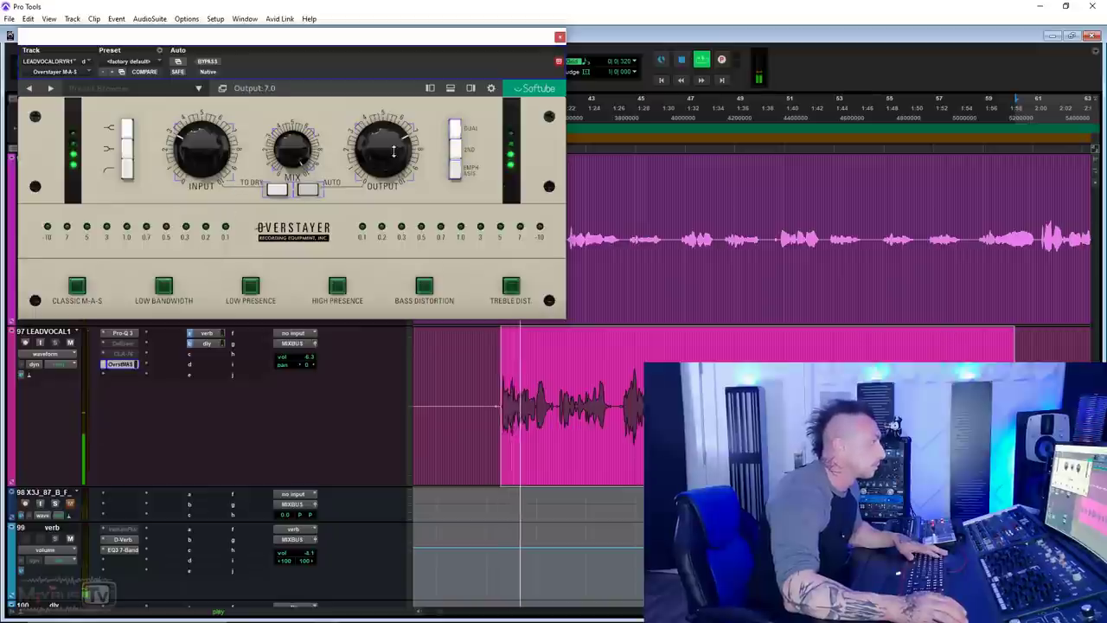
{"action": "left_click", "coordinate": [461, 149]}
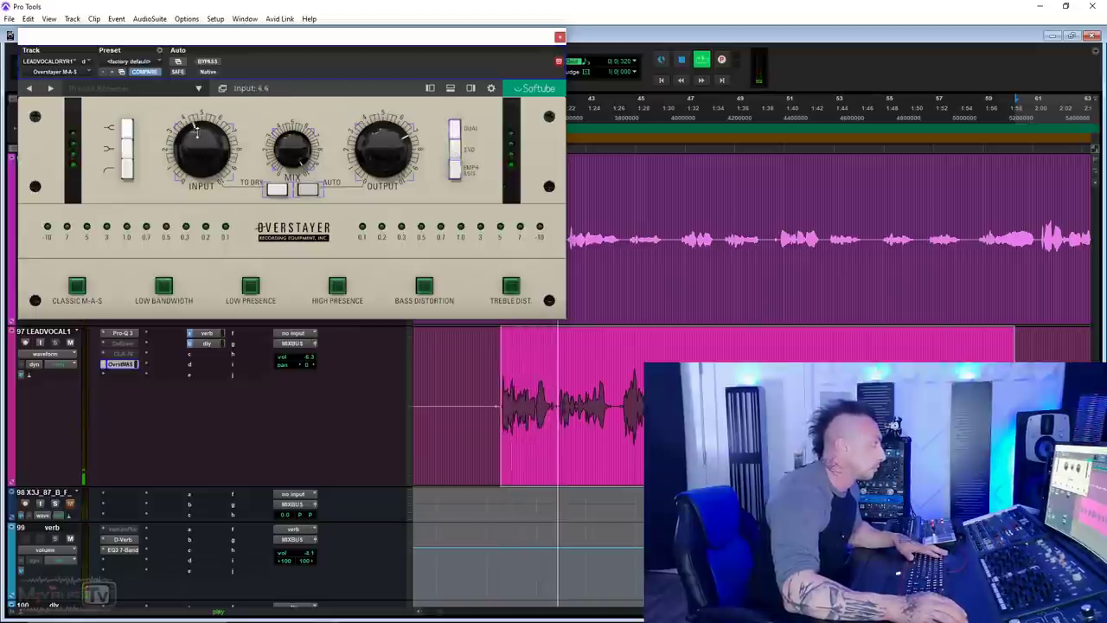
{"action": "left_click_drag", "start_coordinate": [199, 110], "coordinate": [203, 71]}
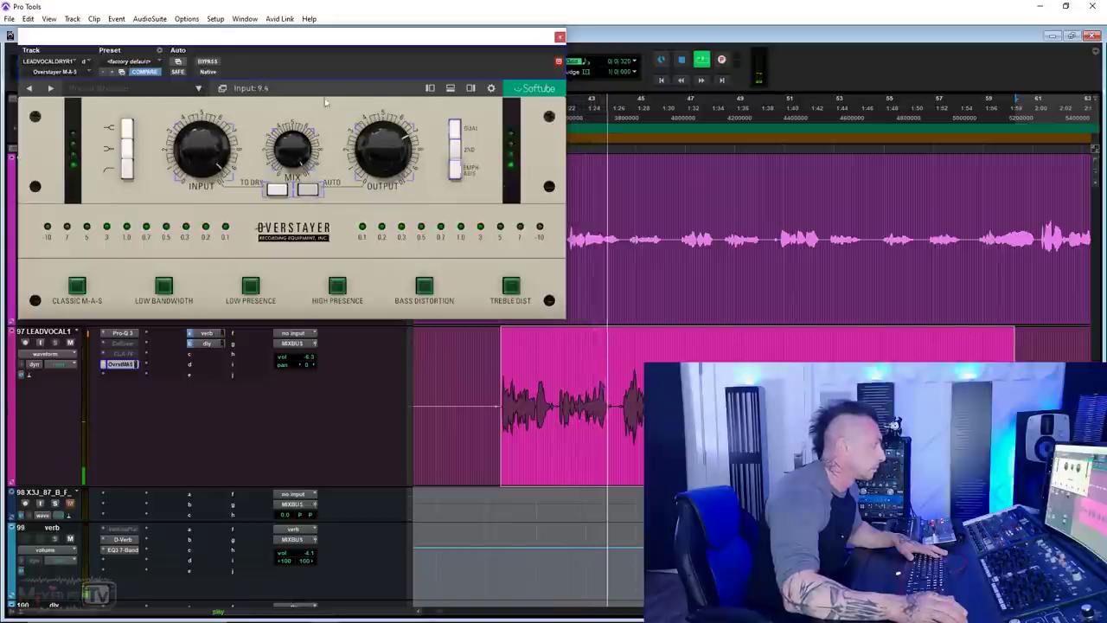
{"action": "left_click_drag", "start_coordinate": [379, 136], "coordinate": [370, 121]}
{"action": "left_click_drag", "start_coordinate": [203, 139], "coordinate": [197, 165]}
Step: Audition the Low Bandwidth and Low Presence emphasis modes on the vocal, comparing Low Presence against bypass
{"action": "left_click", "coordinate": [165, 292]}
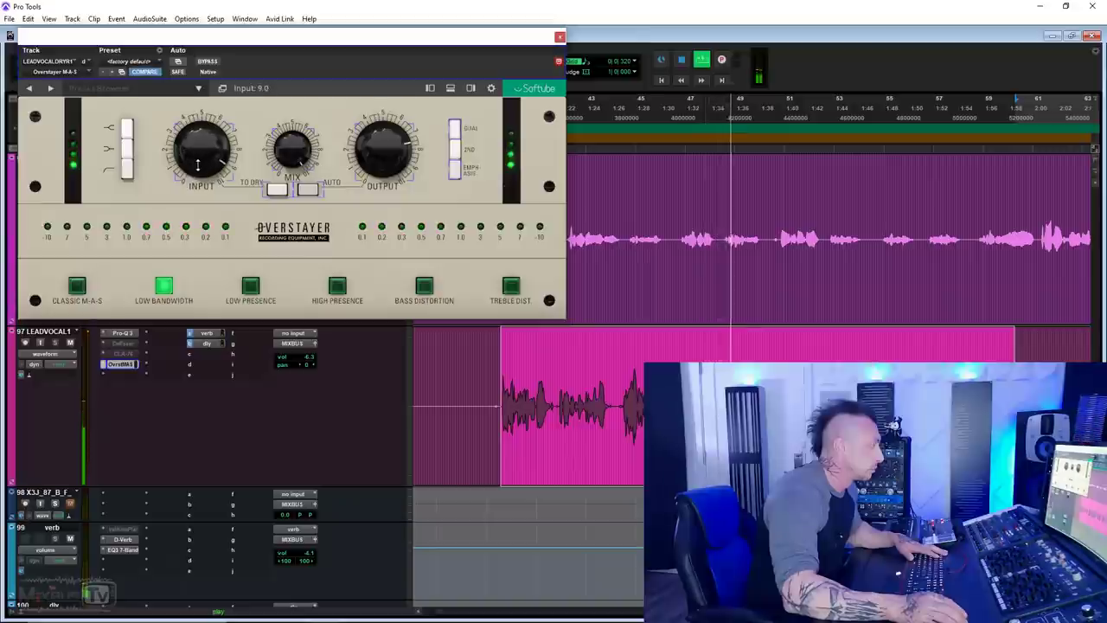
{"action": "left_click", "coordinate": [251, 287]}
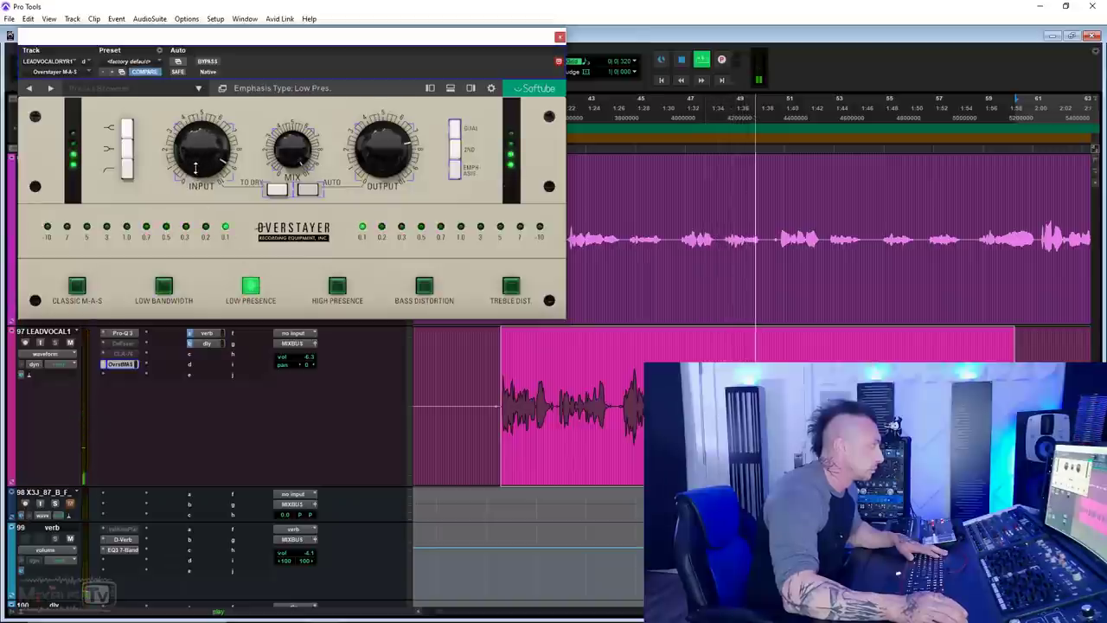
{"action": "left_click", "coordinate": [209, 62]}
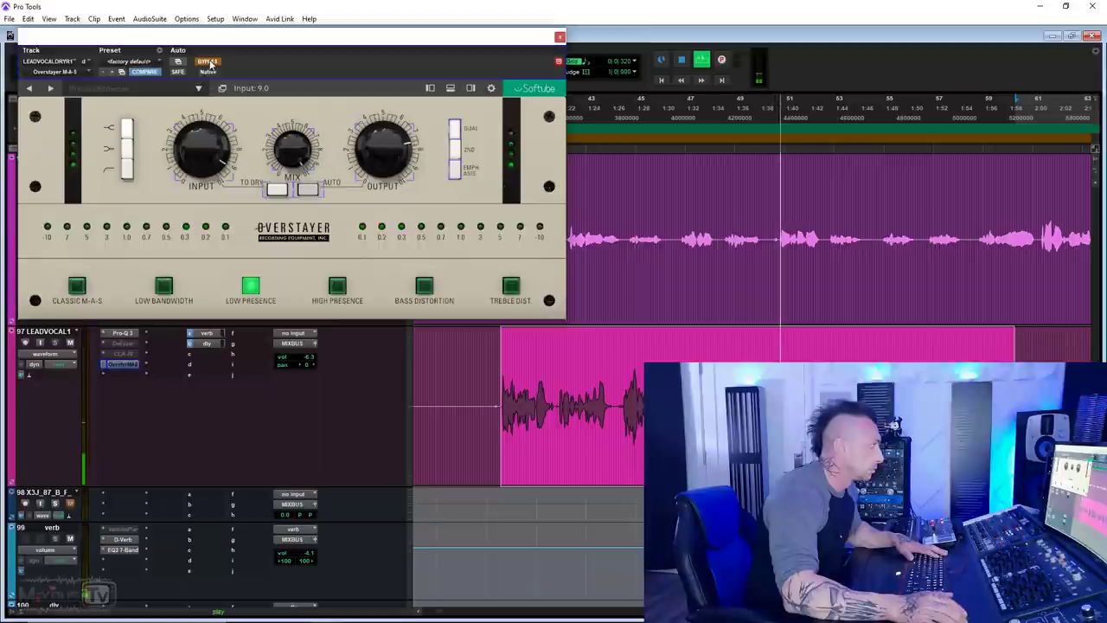
{"action": "left_click", "coordinate": [209, 62]}
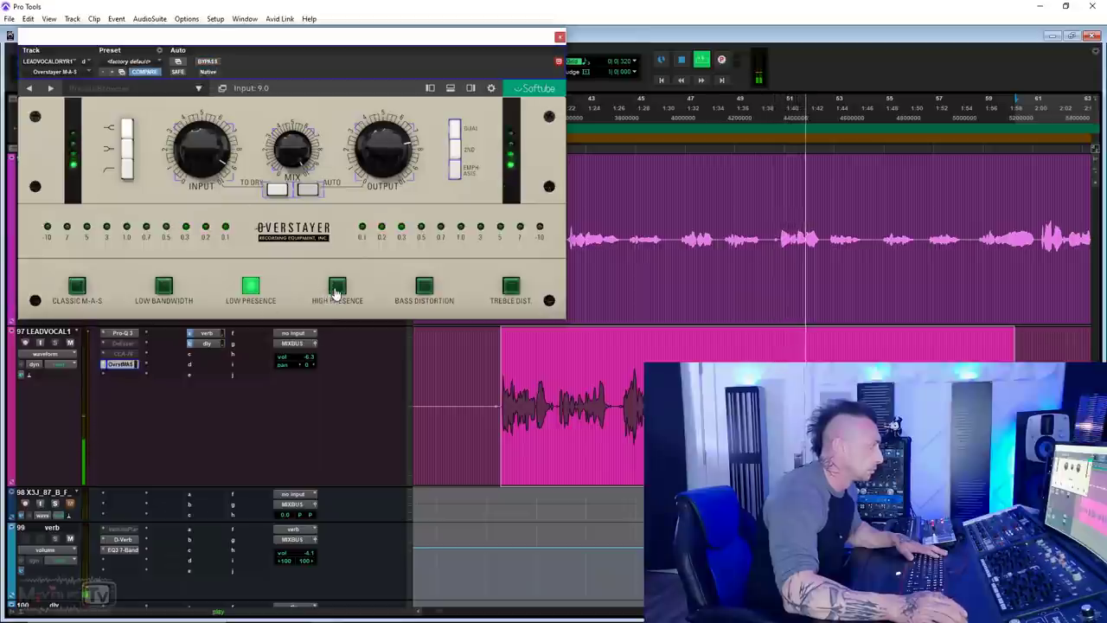
Step: Switch the emphasis to High Presence with the input at 8.6, compare it against bypass, and try Bass Distortion
{"action": "left_click", "coordinate": [336, 286]}
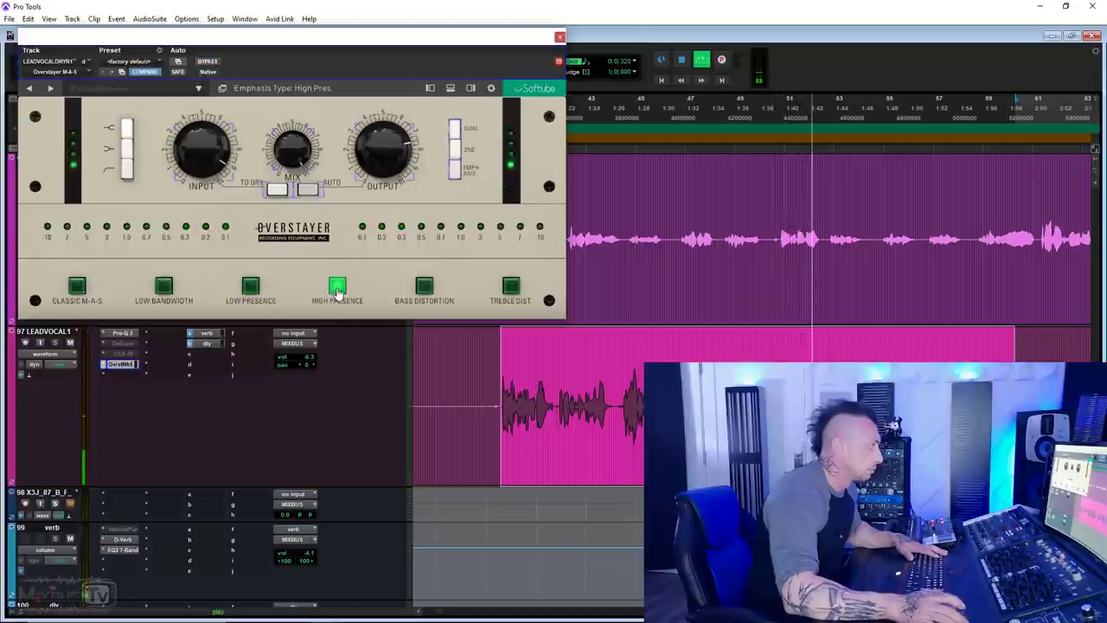
{"action": "left_click", "coordinate": [128, 163]}
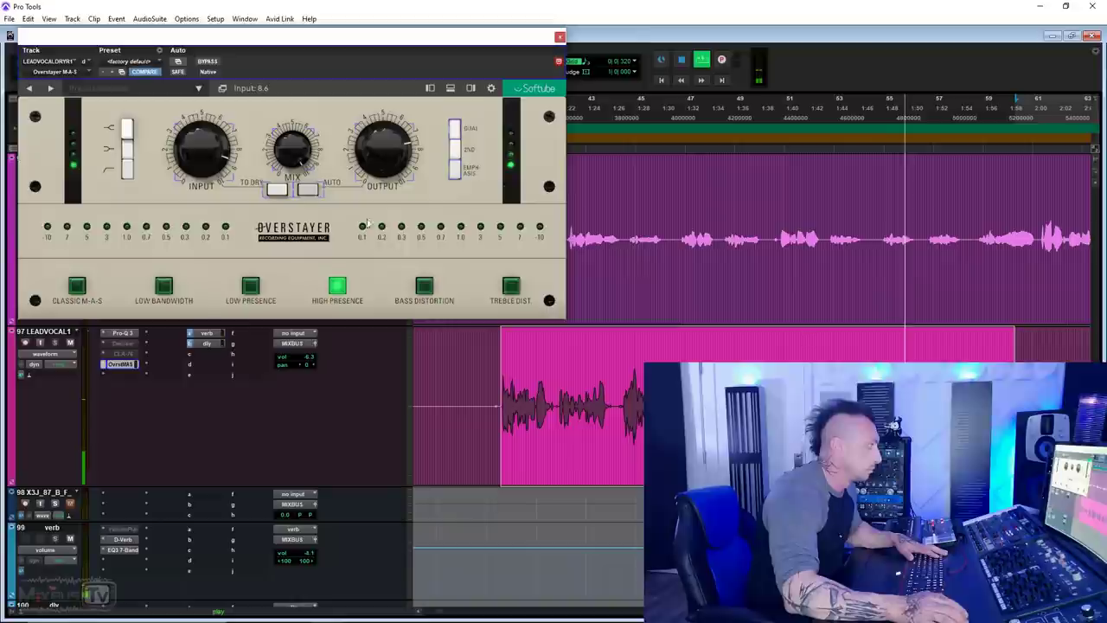
{"action": "left_click", "coordinate": [205, 63]}
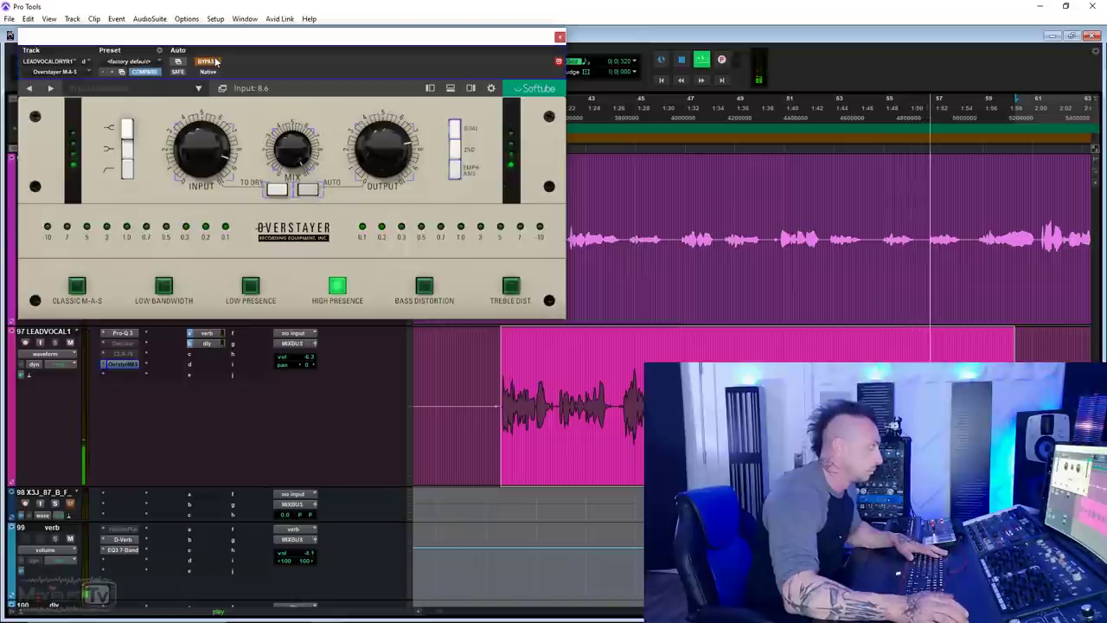
{"action": "mouse_move", "coordinate": [270, 121]}
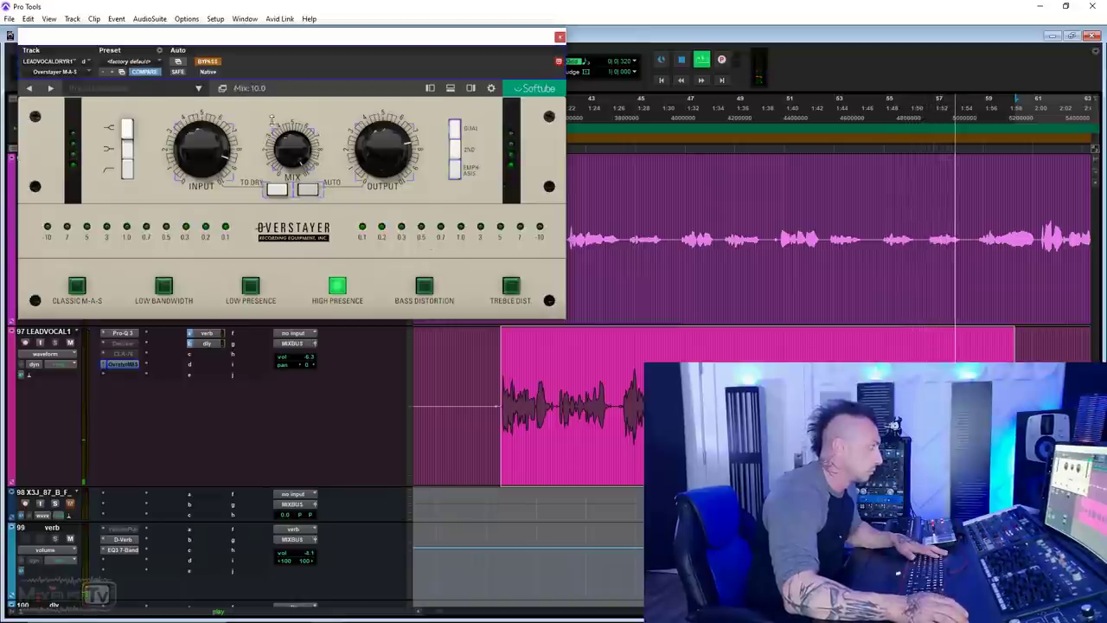
{"action": "left_click", "coordinate": [210, 63]}
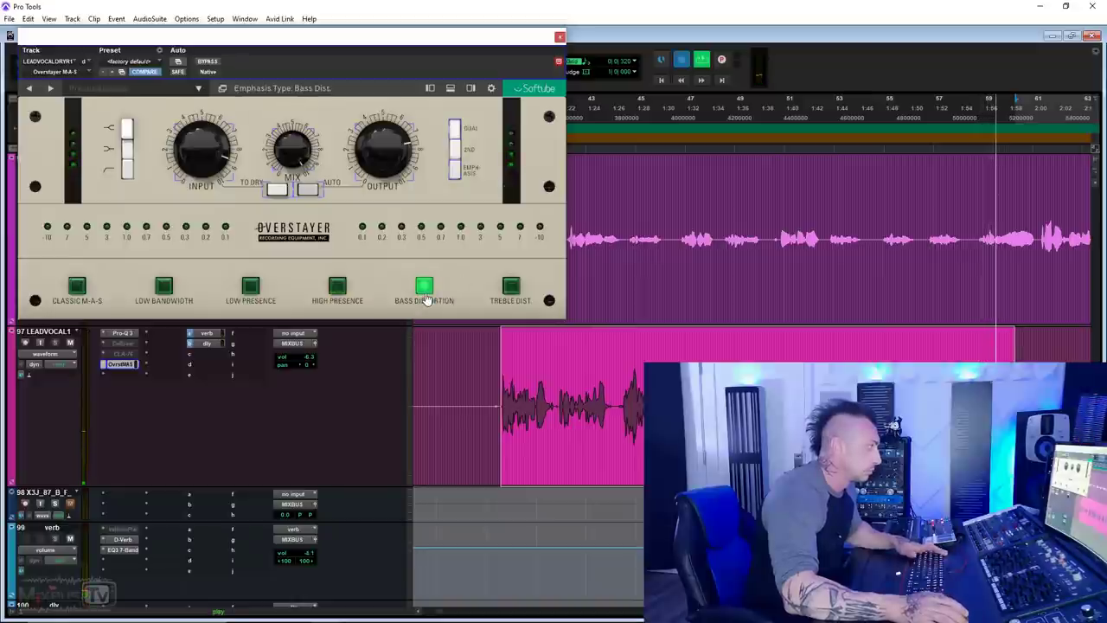
Step: Switch the emphasis to Treble Distortion, set the input to 8.9 and compare the vocal against bypass
{"action": "left_click", "coordinate": [510, 293]}
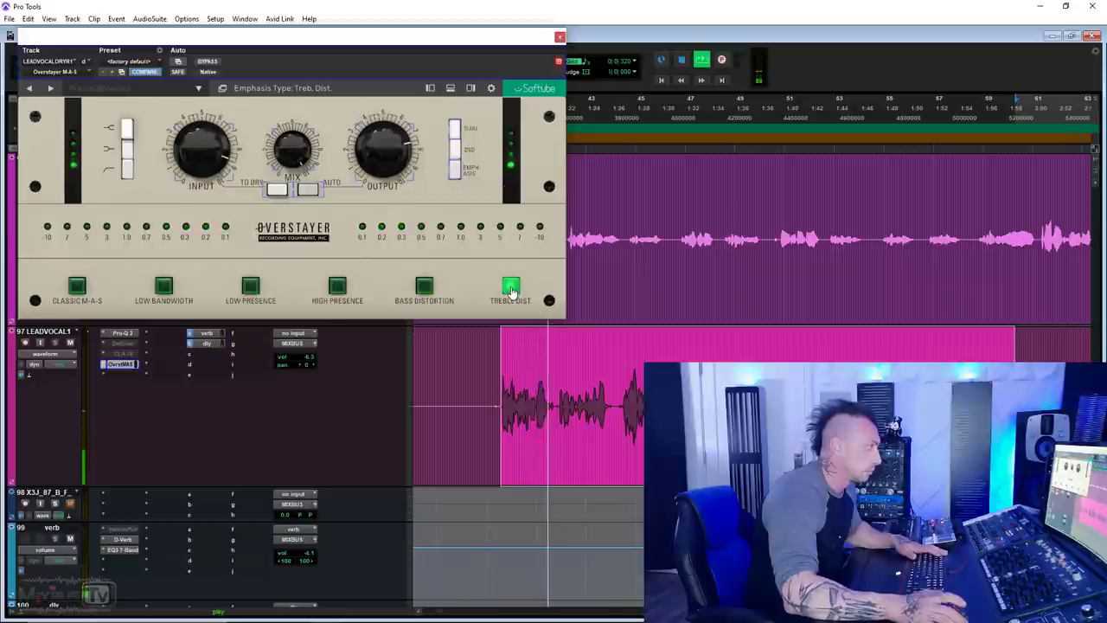
{"action": "mouse_move", "coordinate": [203, 151]}
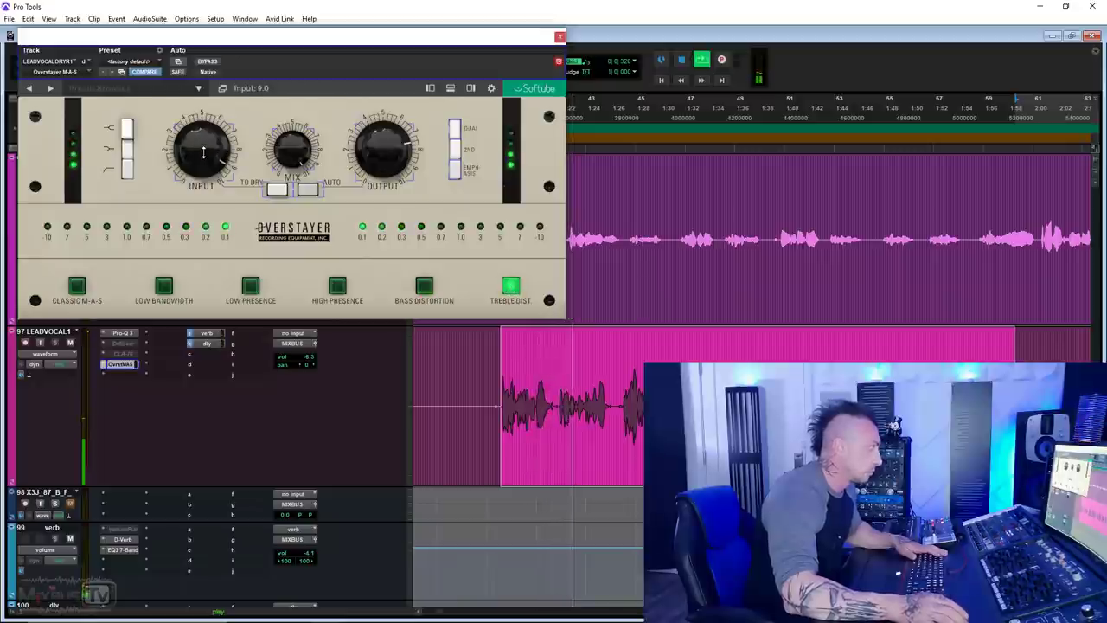
{"action": "left_click", "coordinate": [208, 62]}
{"action": "left_click_drag", "start_coordinate": [204, 138], "coordinate": [204, 140]}
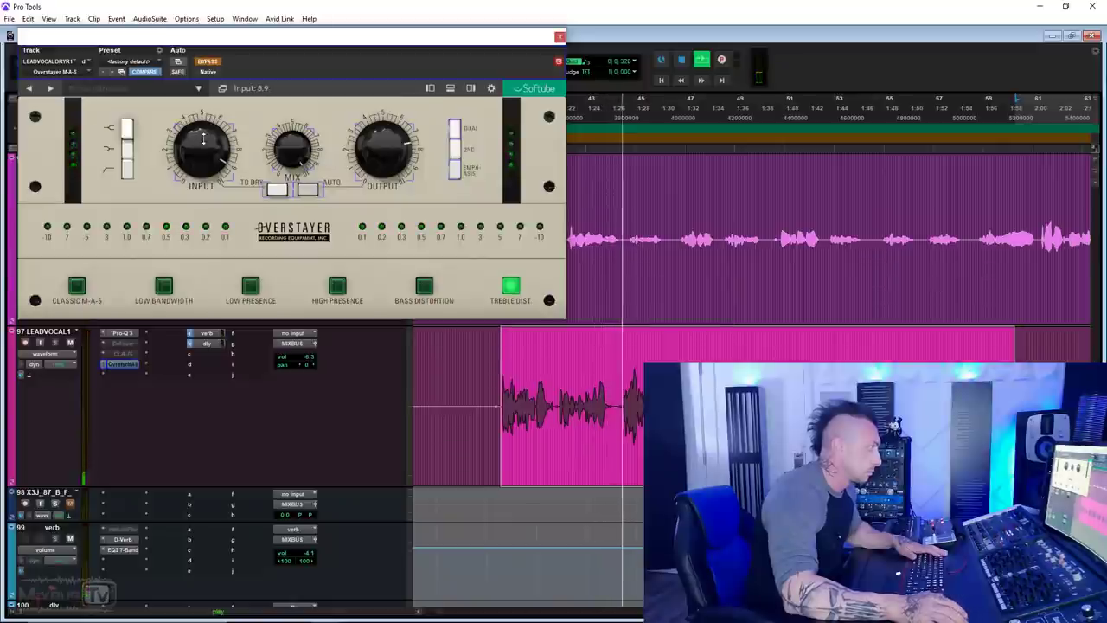
{"action": "left_click", "coordinate": [208, 62]}
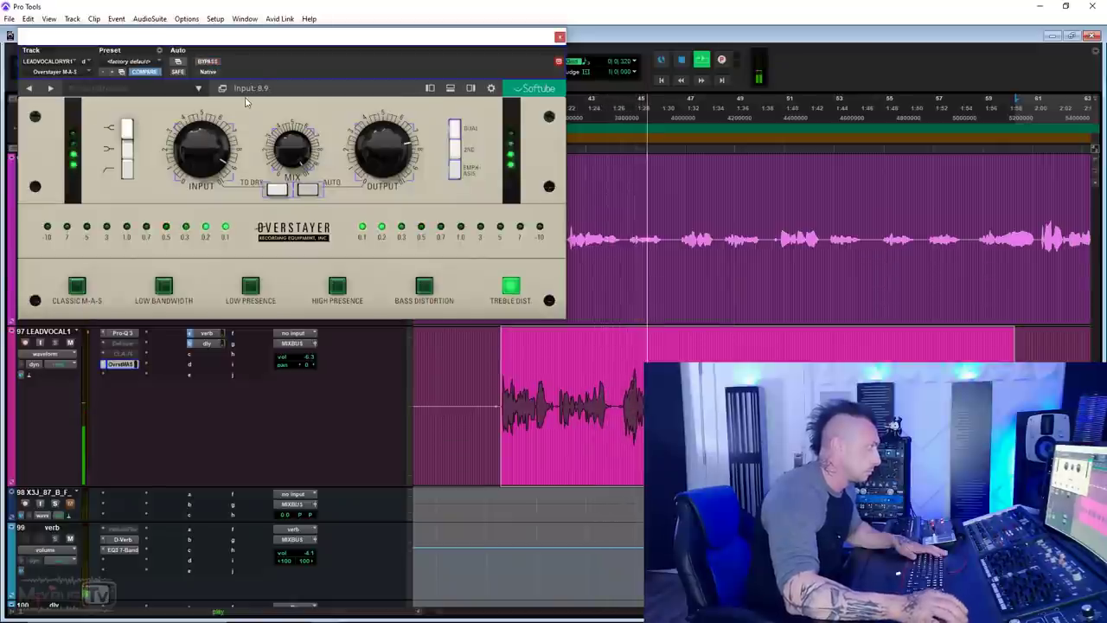
Step: Turn the high shelf on and Dual off, lower the input to 8.3, and stop playback
{"action": "left_click", "coordinate": [127, 149]}
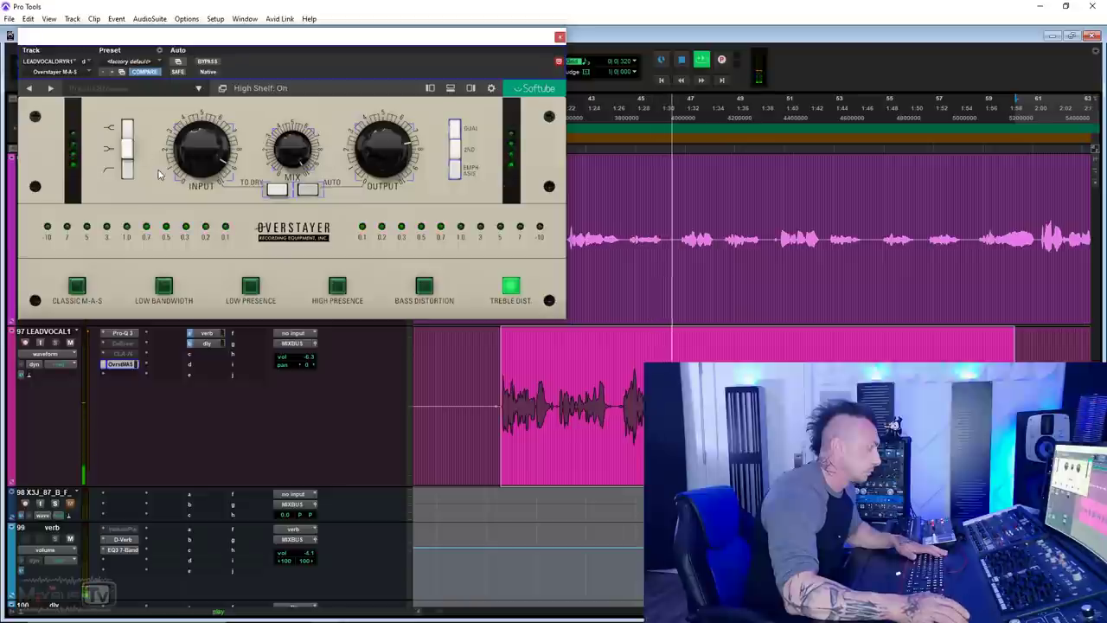
{"action": "left_click", "coordinate": [455, 130]}
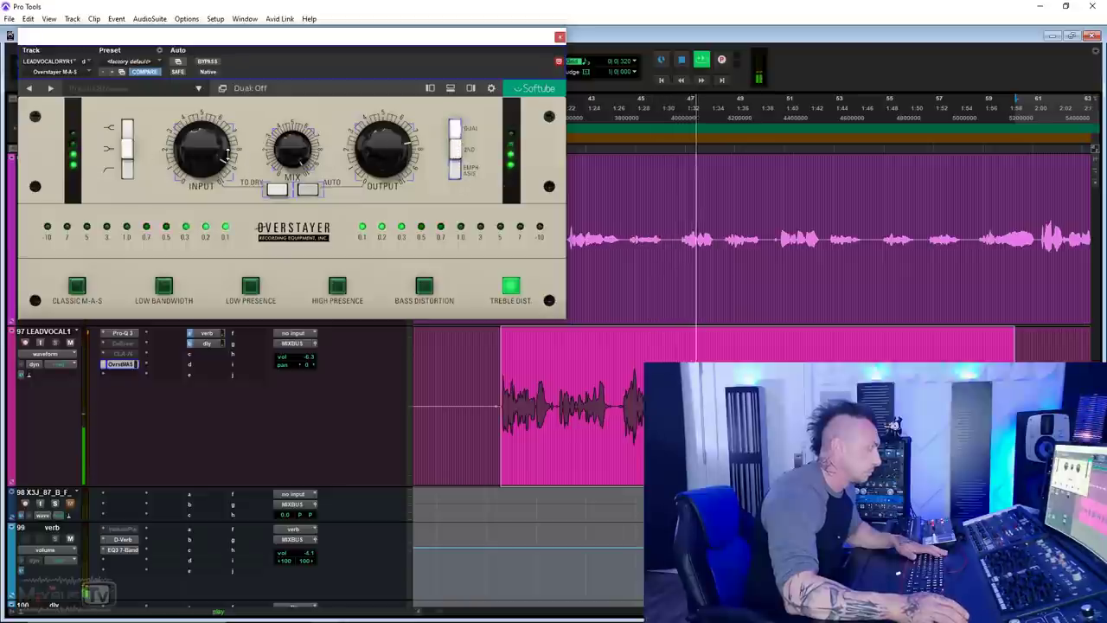
{"action": "left_click_drag", "start_coordinate": [217, 158], "coordinate": [216, 165]}
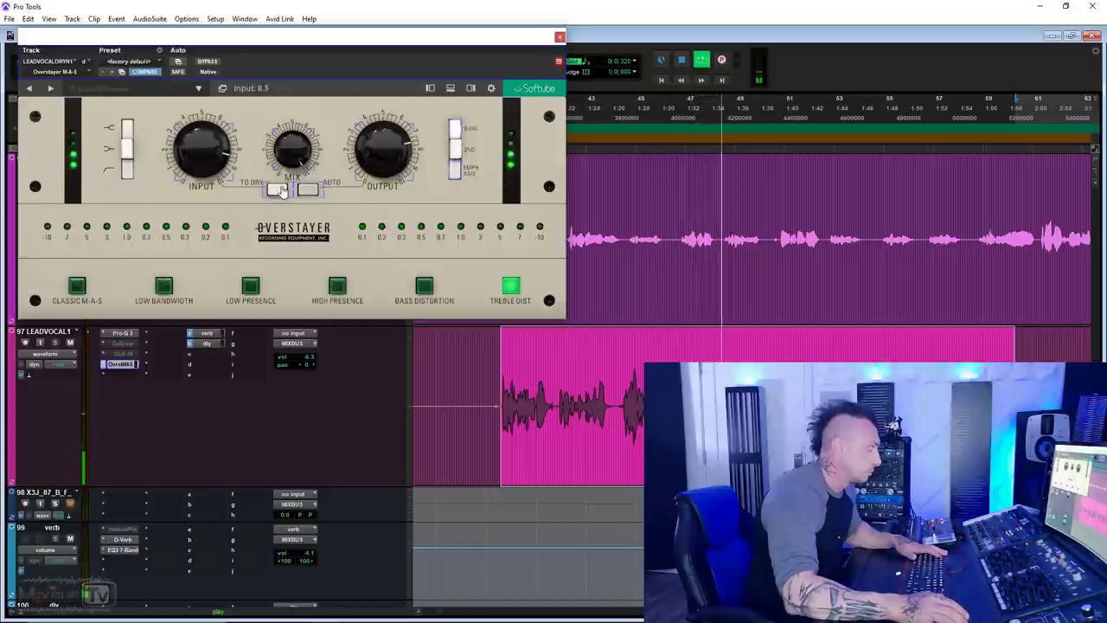
{"action": "key", "text": "space"}
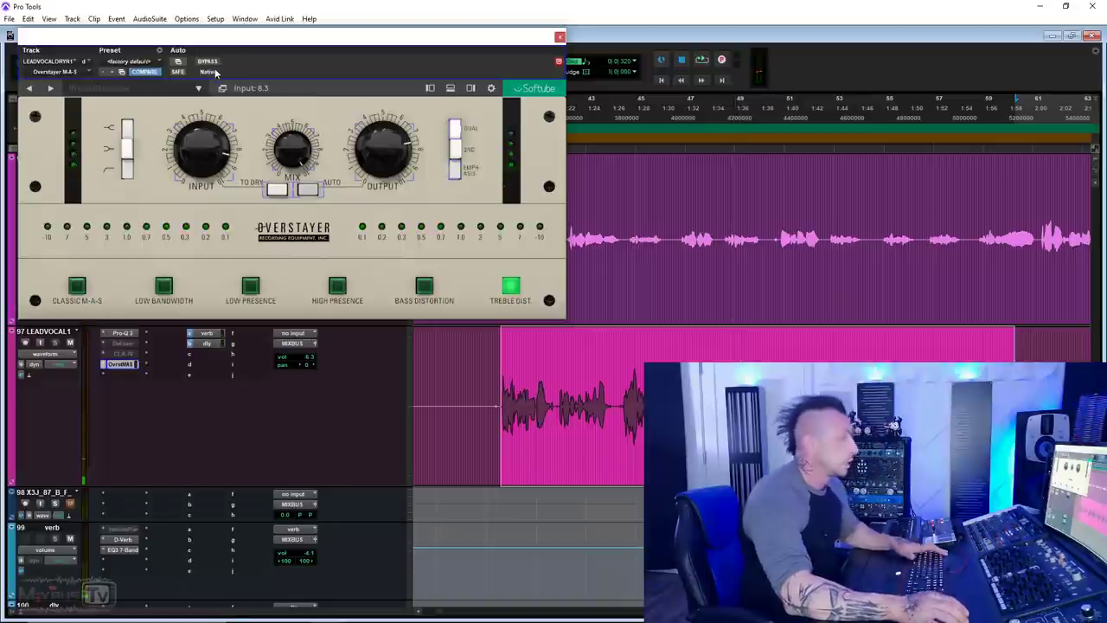